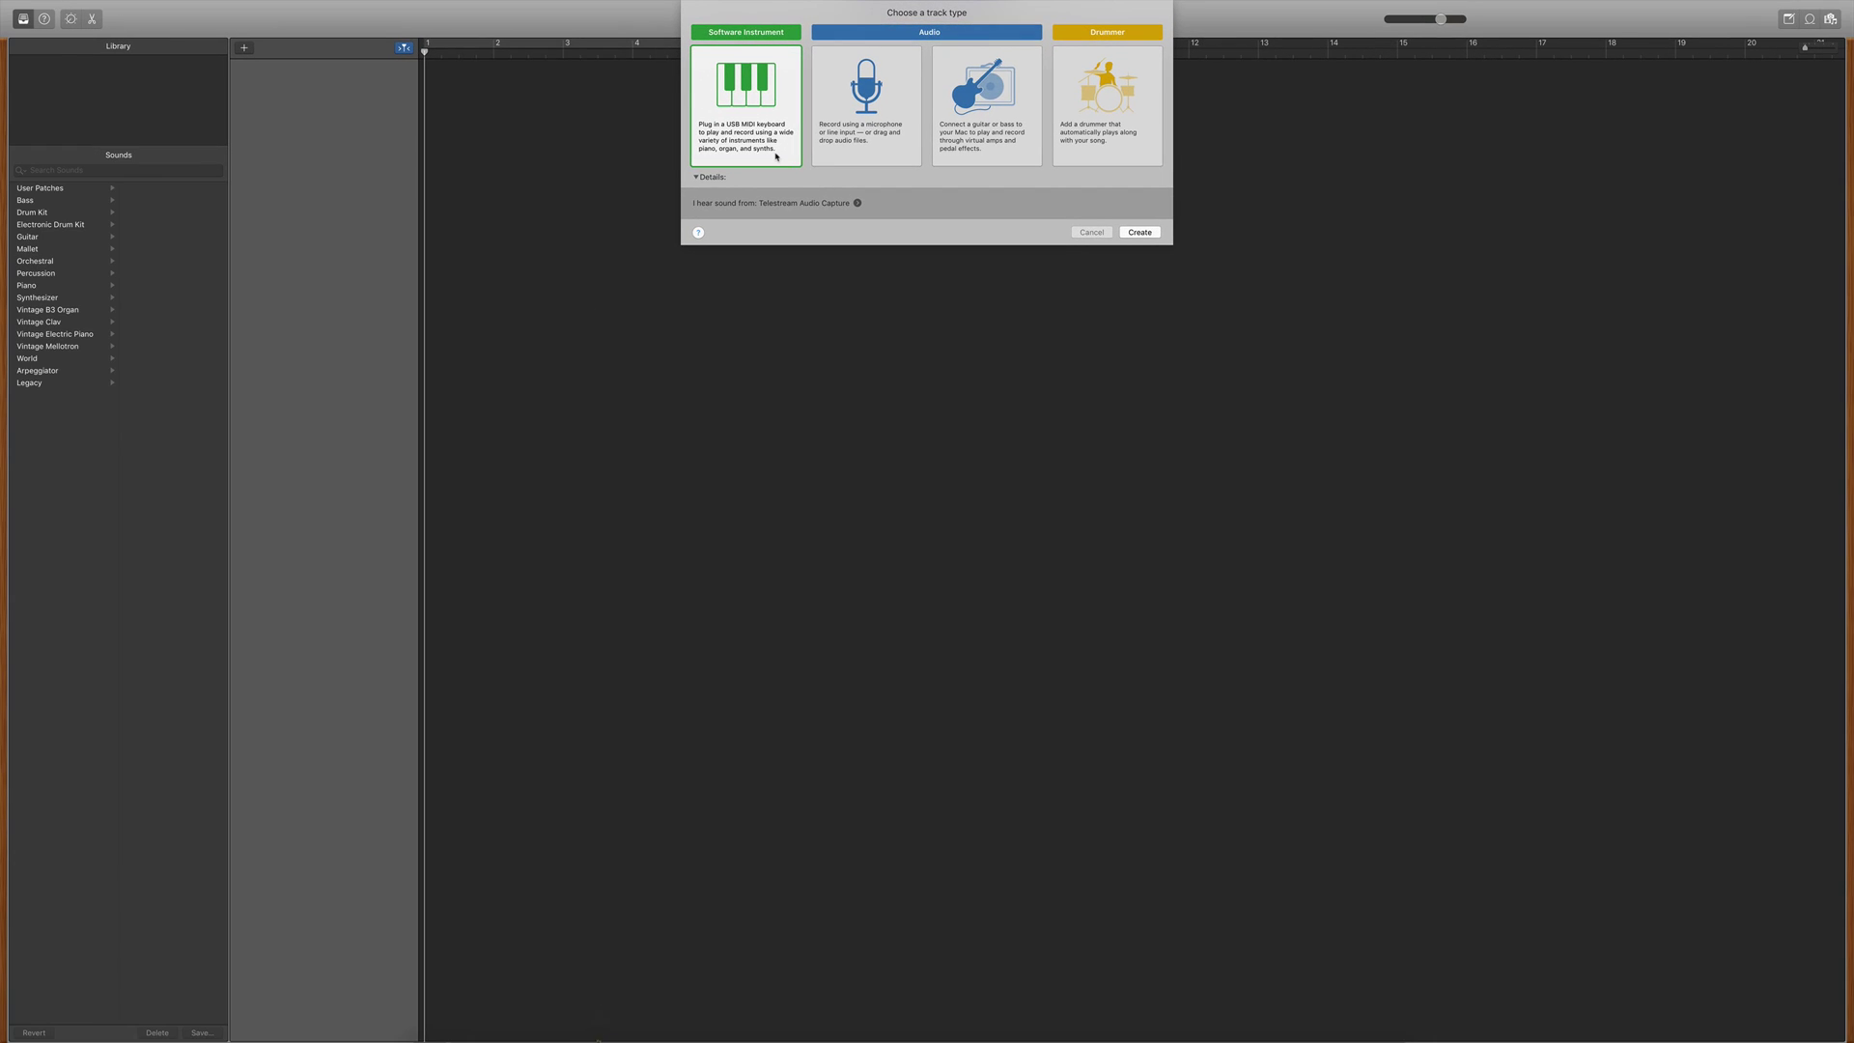
# Create a new Software Instrument track with the default Classic Electric Piano sound
pyautogui.click(671, 264)
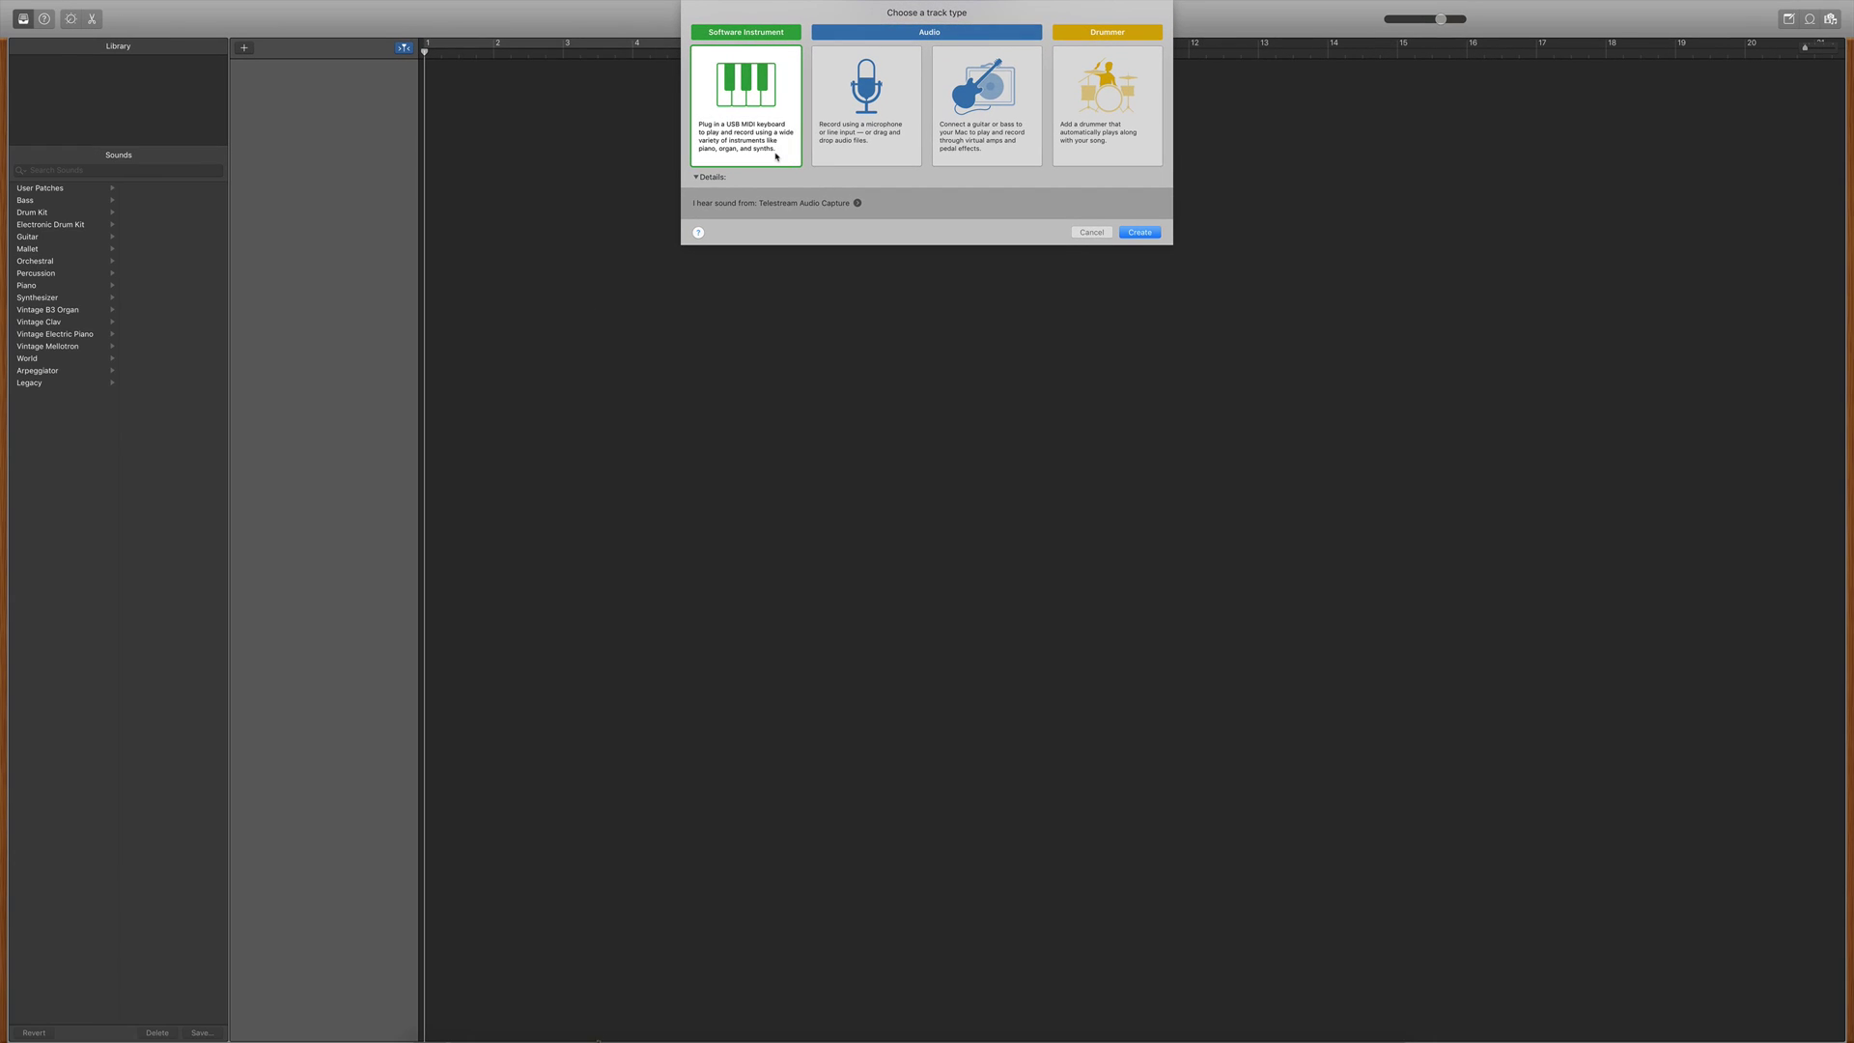
pyautogui.press('Return')
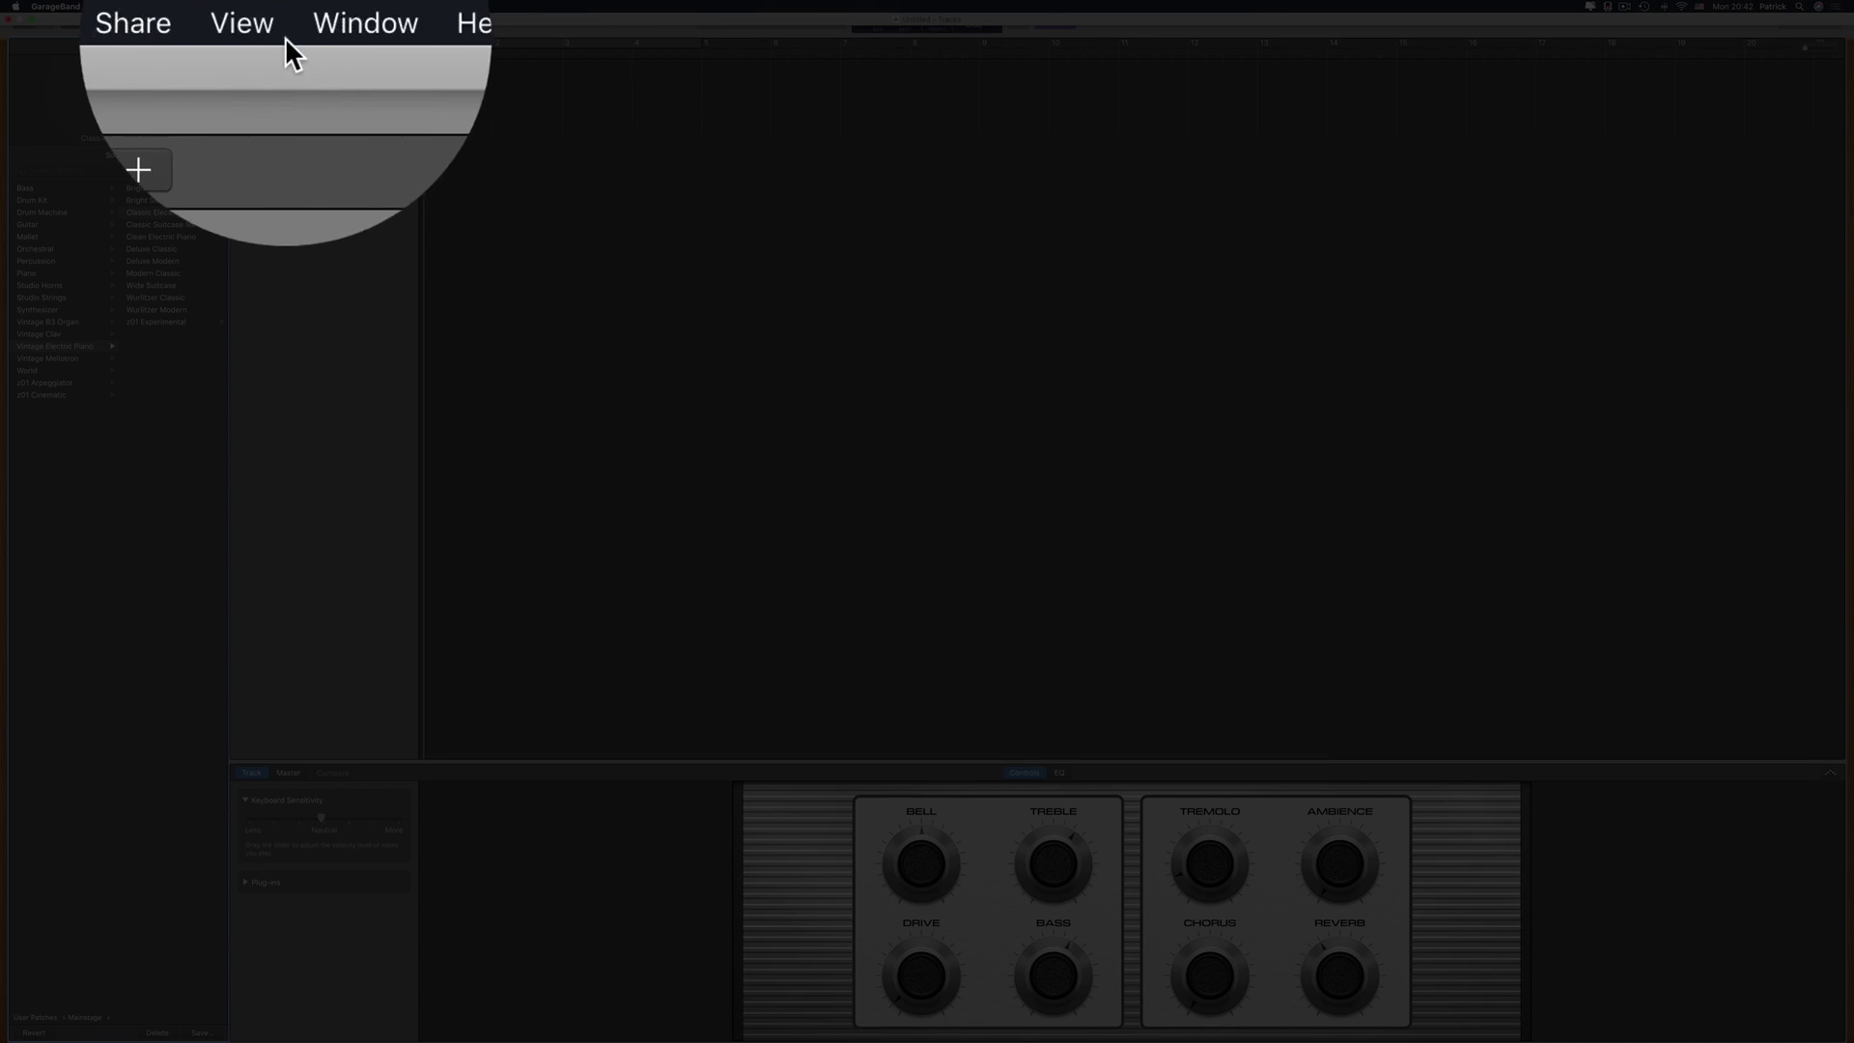
# Show Musical Typing from the Window menu and play test notes A, G, H, J
pyautogui.click(310, 8)
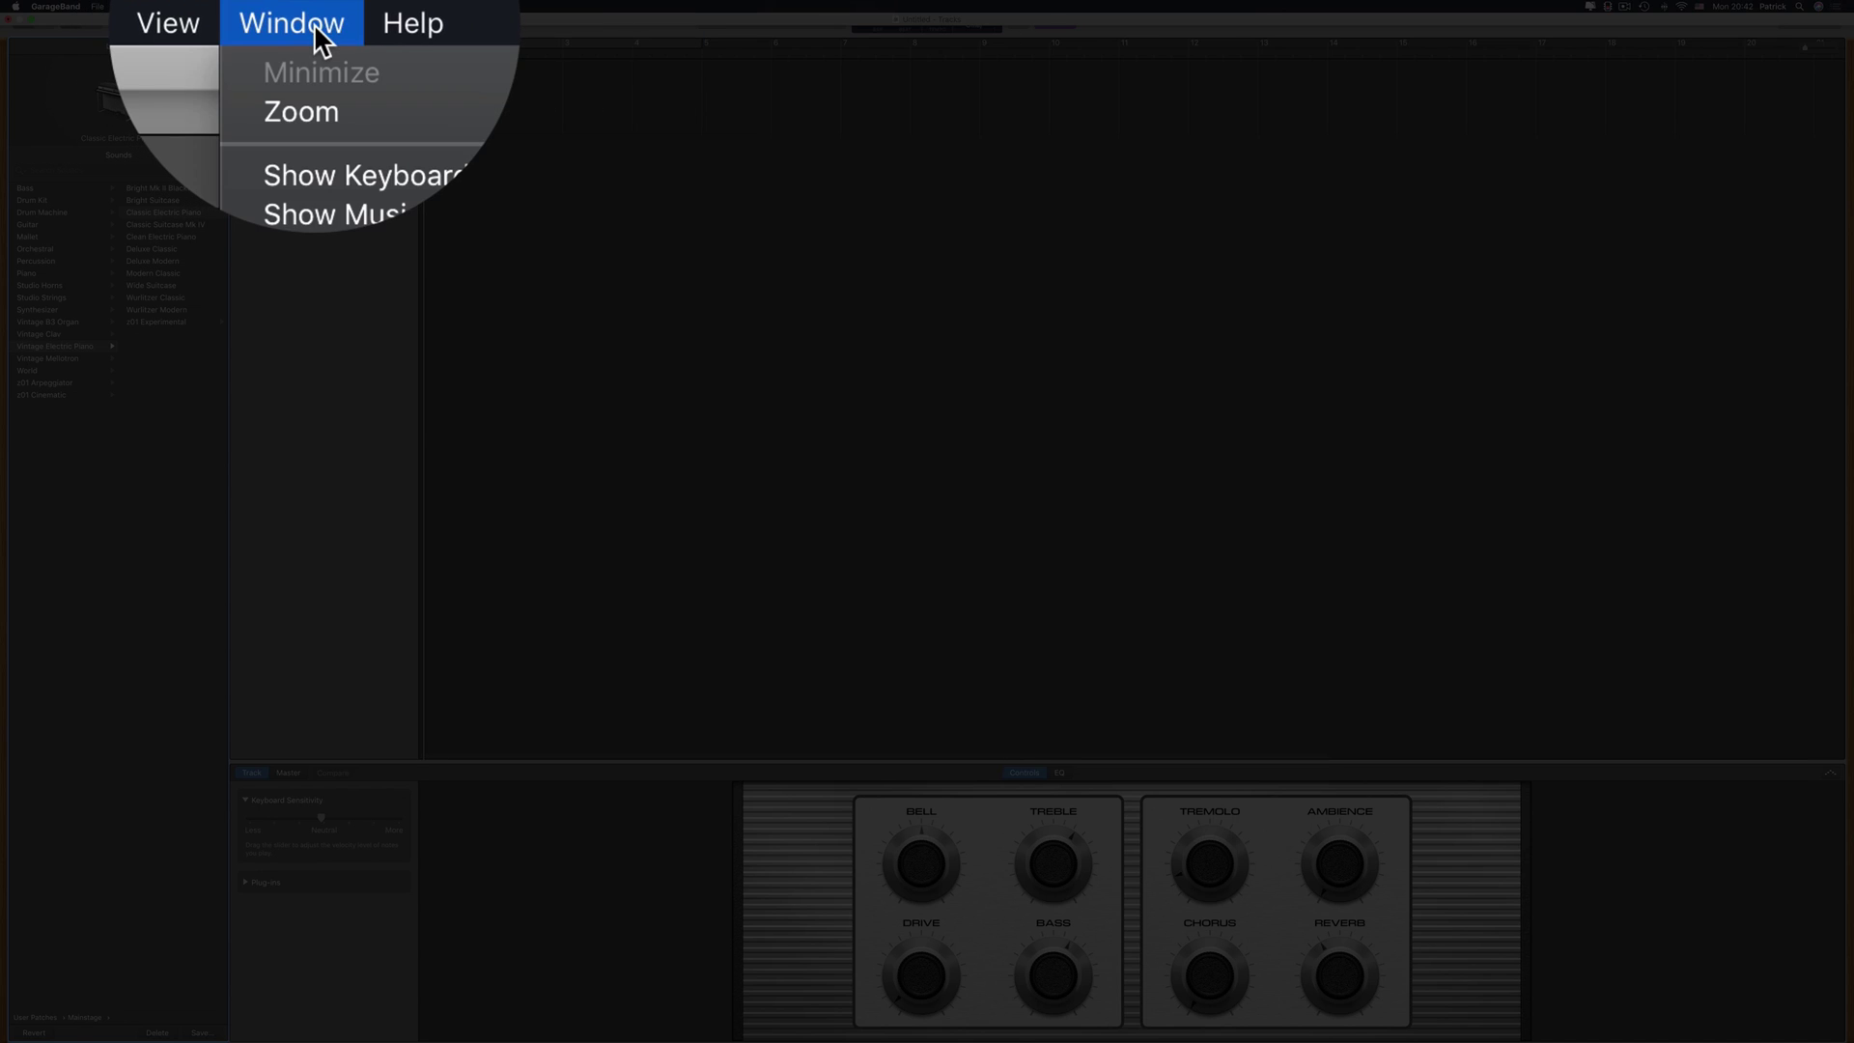
pyautogui.click(346, 64)
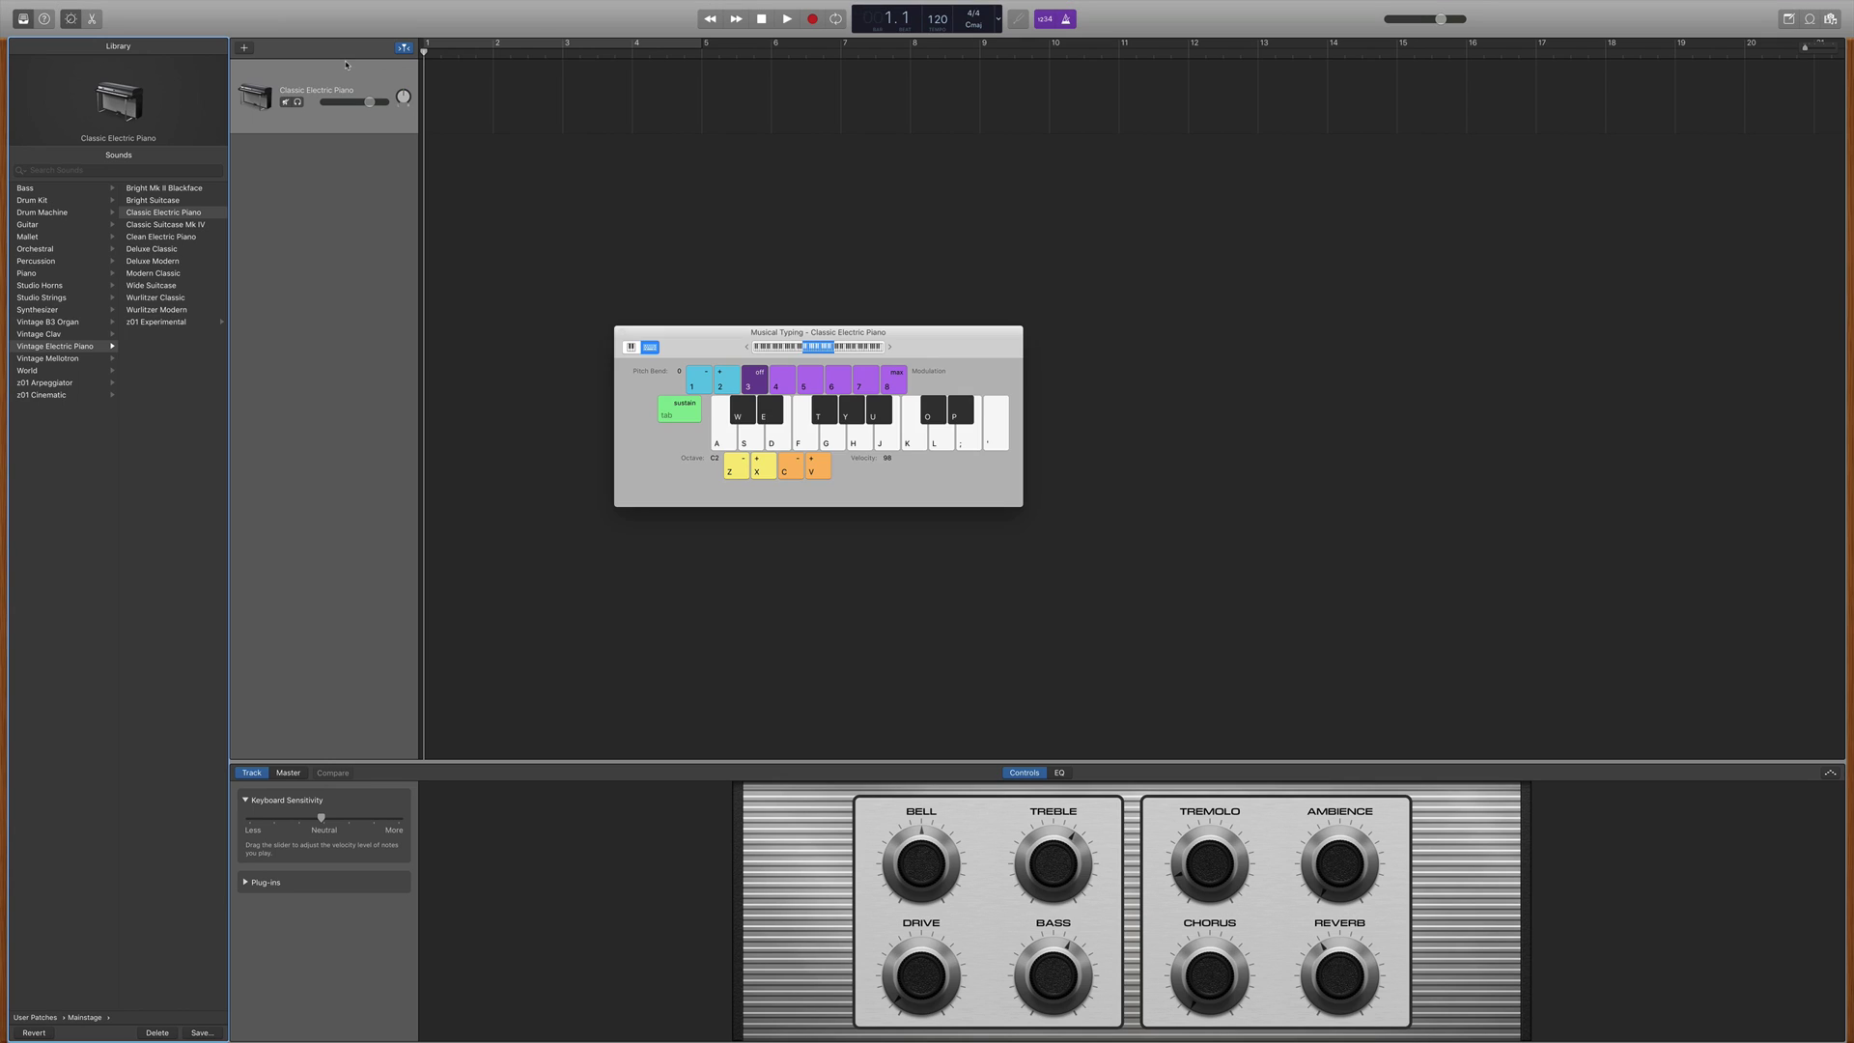
pyautogui.press('a')
pyautogui.press('g')
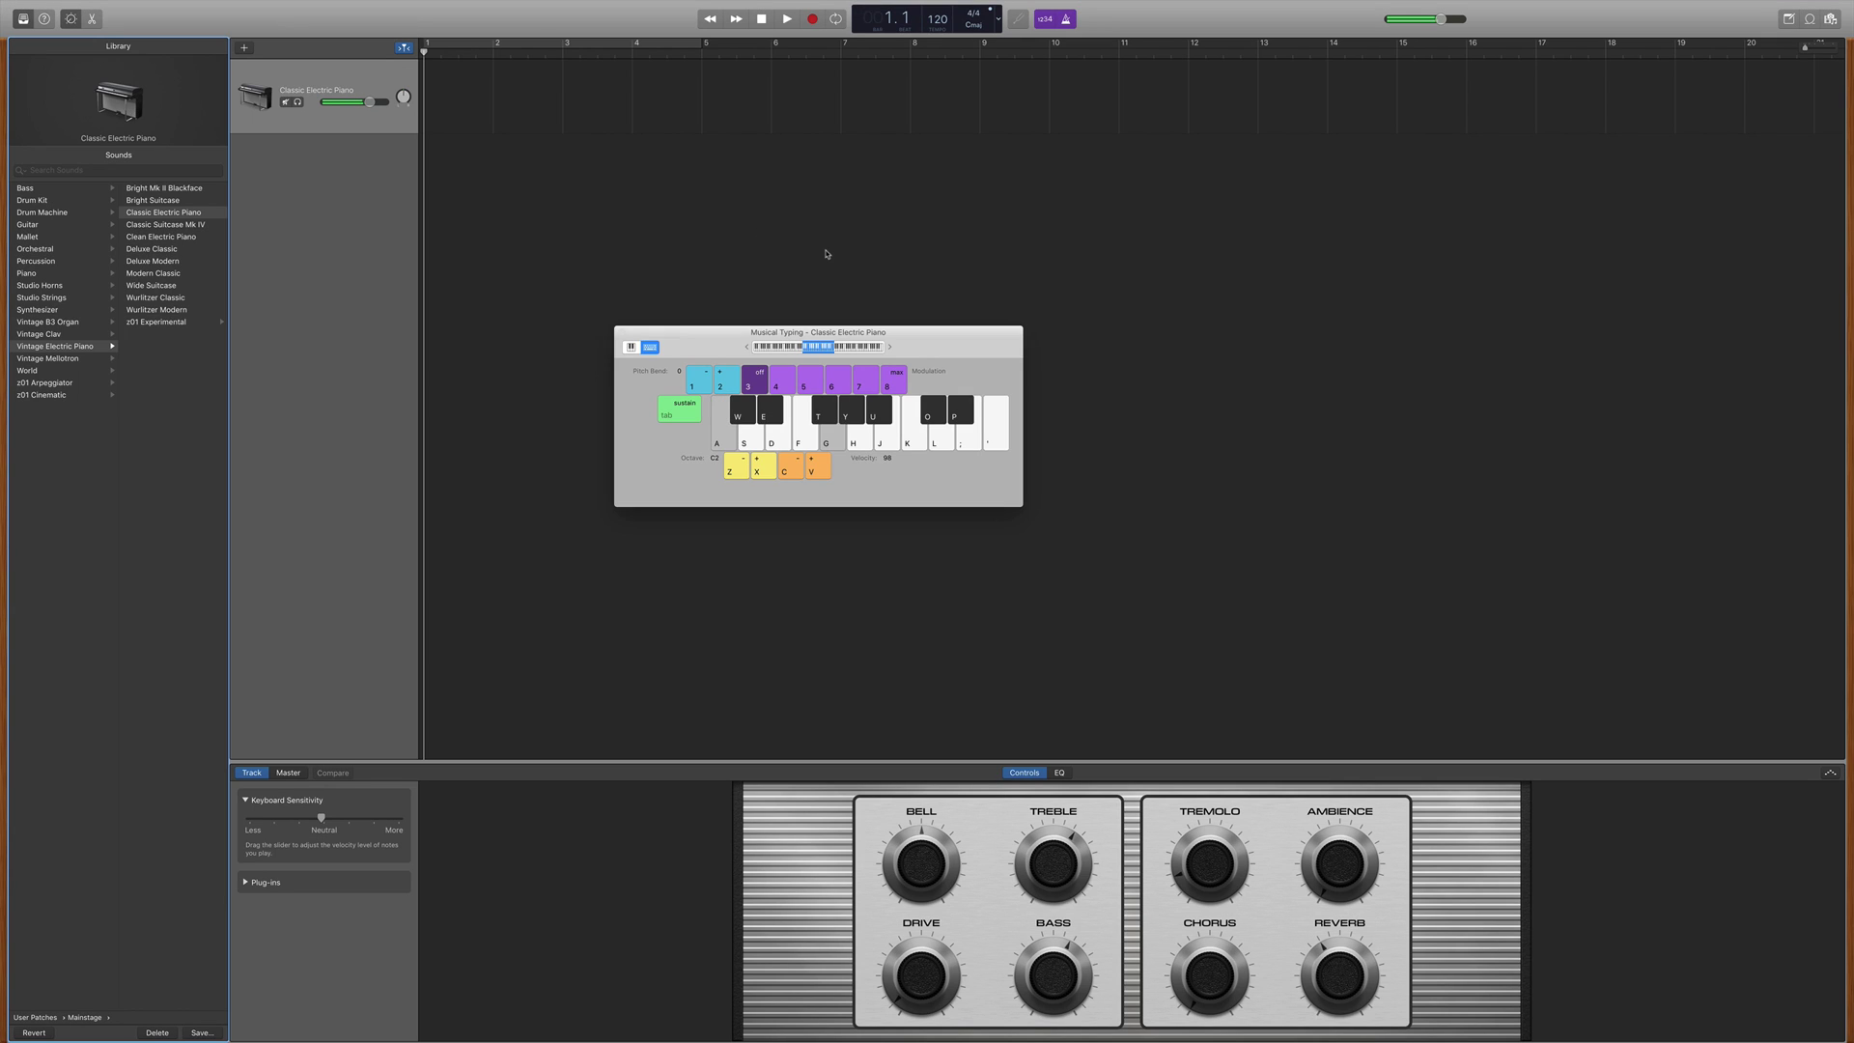
pyautogui.press('h')
pyautogui.press('j')
pyautogui.press('h')
pyautogui.press('g')
pyautogui.press('a')
pyautogui.press('g')
pyautogui.press('a')
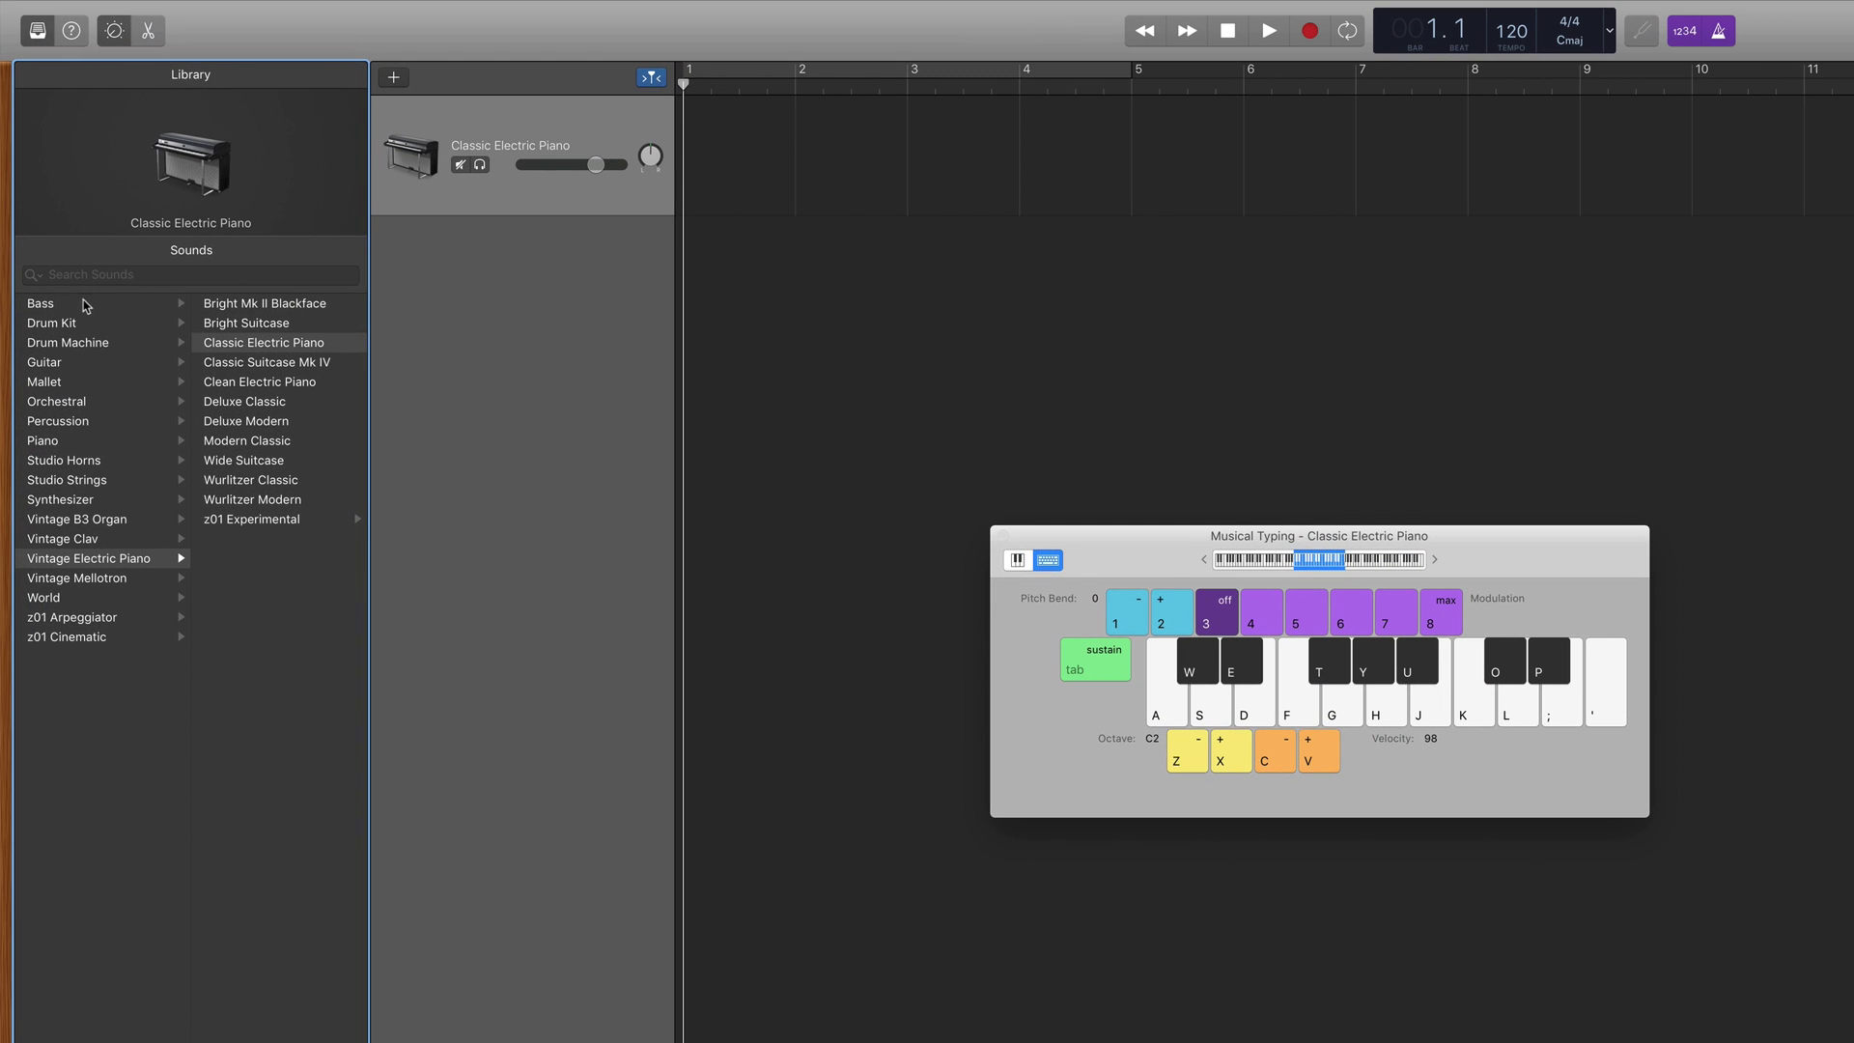
# Browse the Bass, Guitar, Orchestral and Synthesizer sound categories in the Library
pyautogui.click(55, 307)
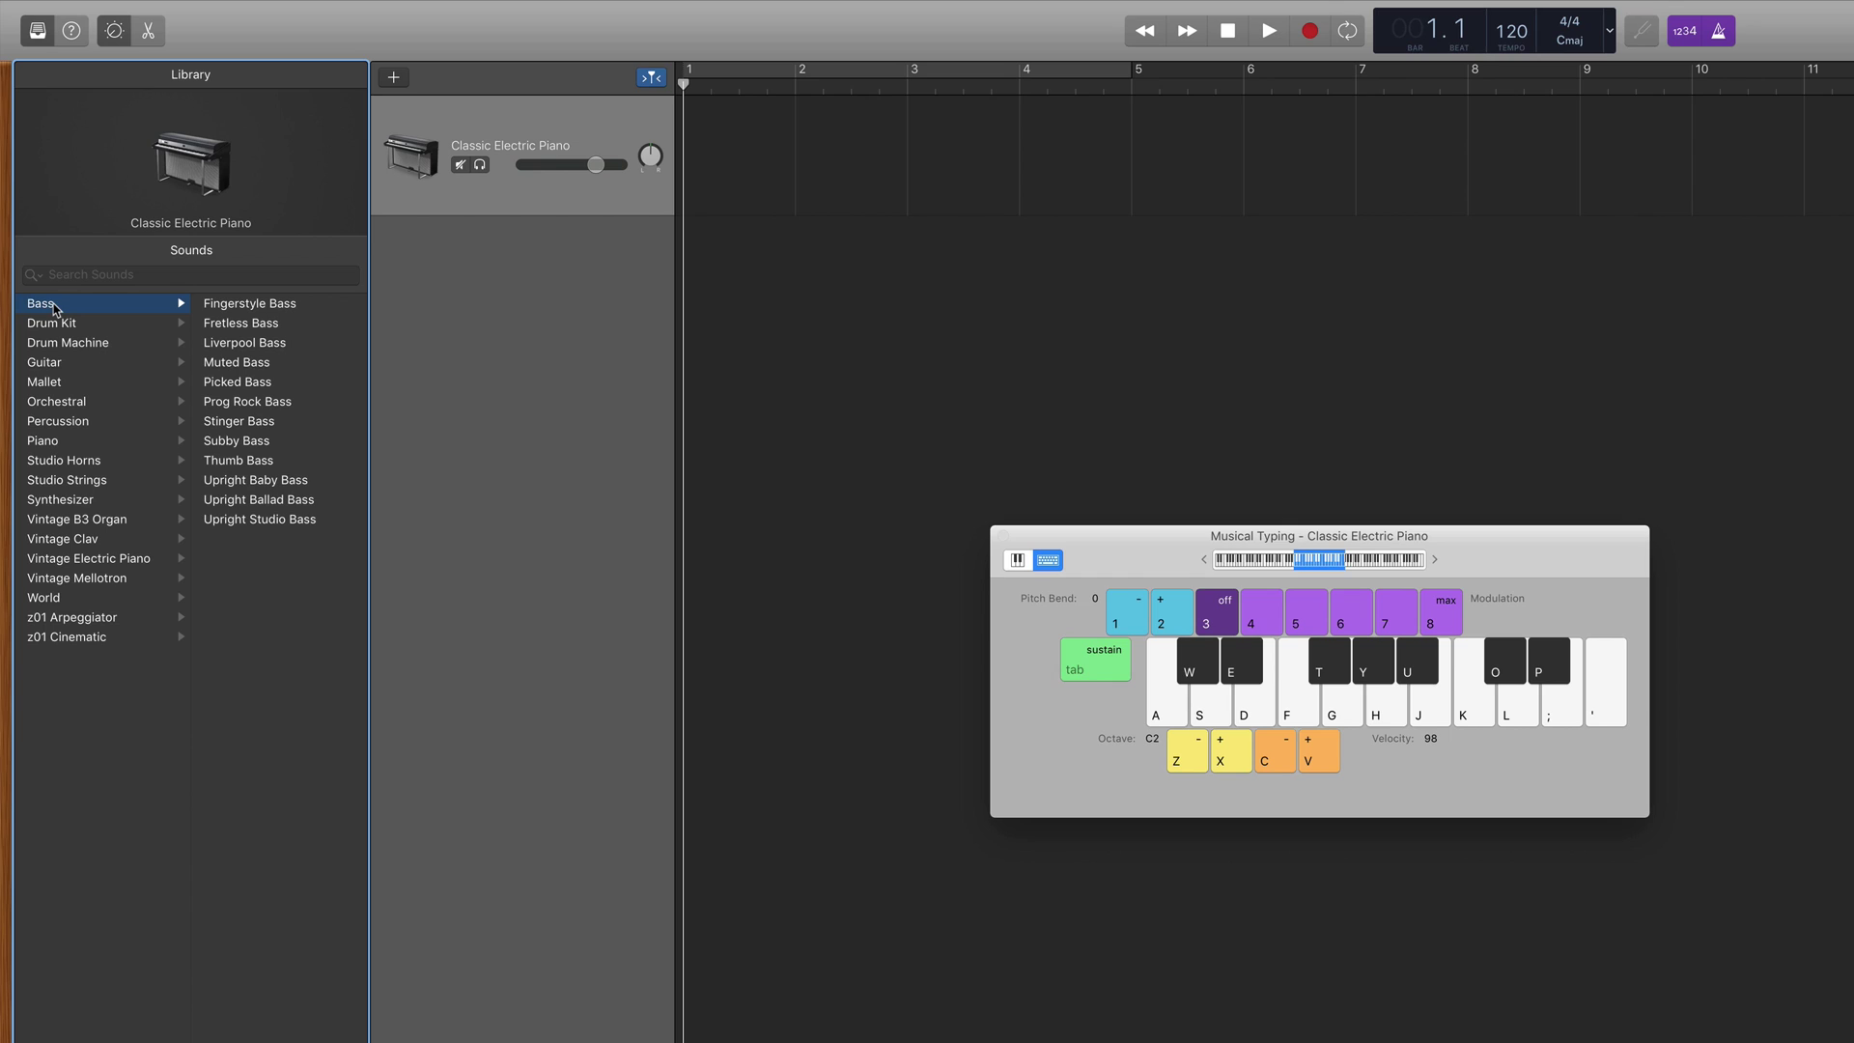
pyautogui.click(61, 363)
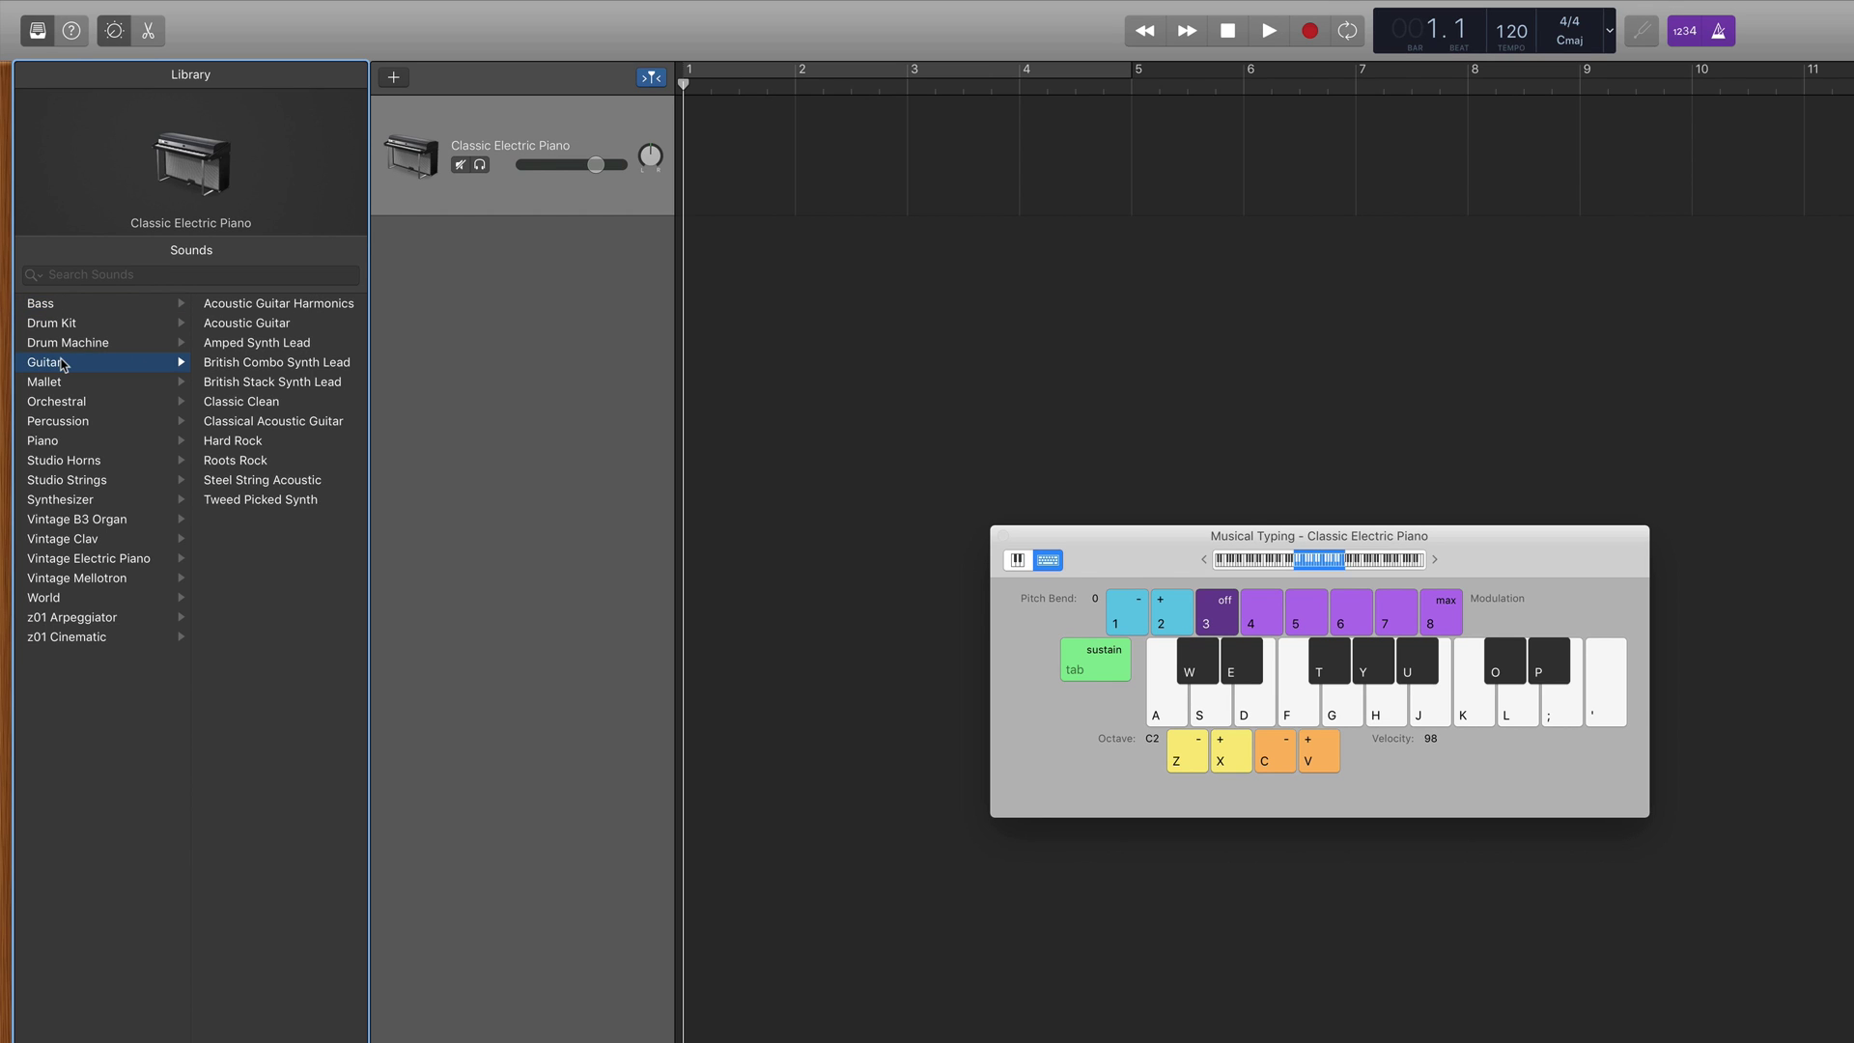
pyautogui.click(66, 403)
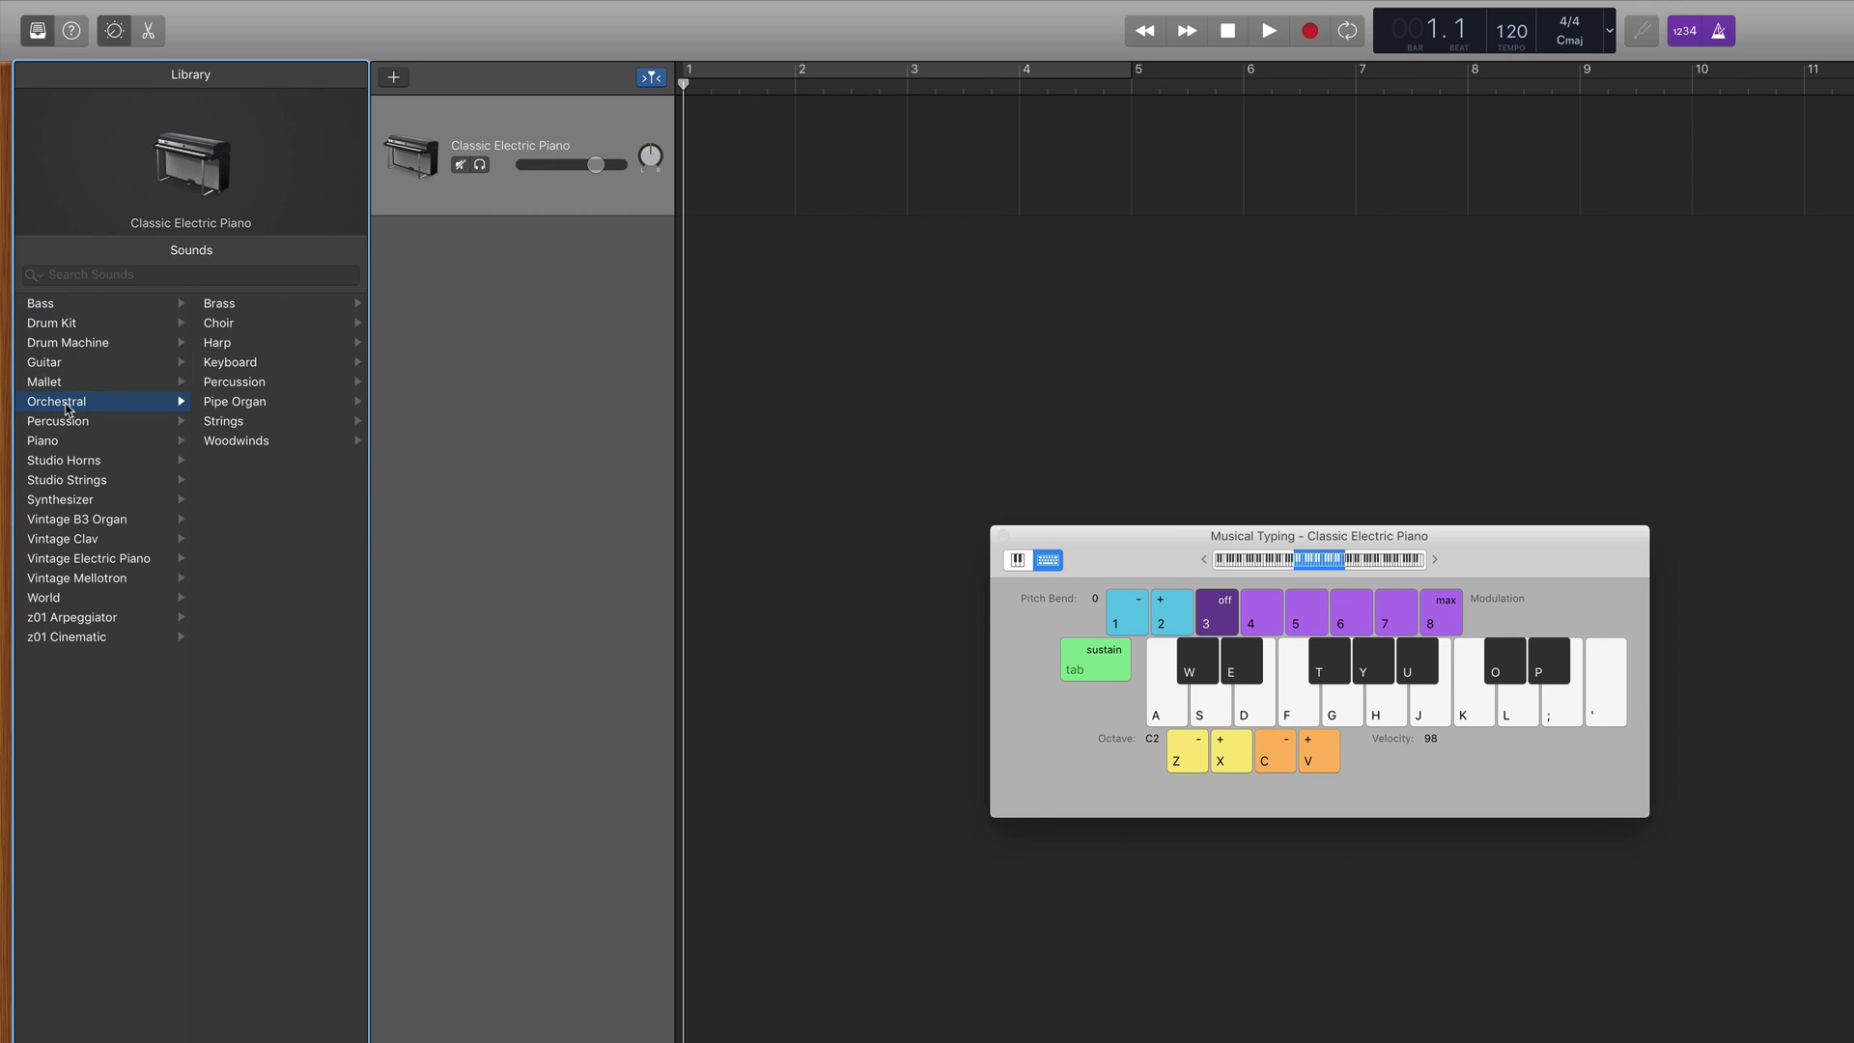
pyautogui.click(71, 501)
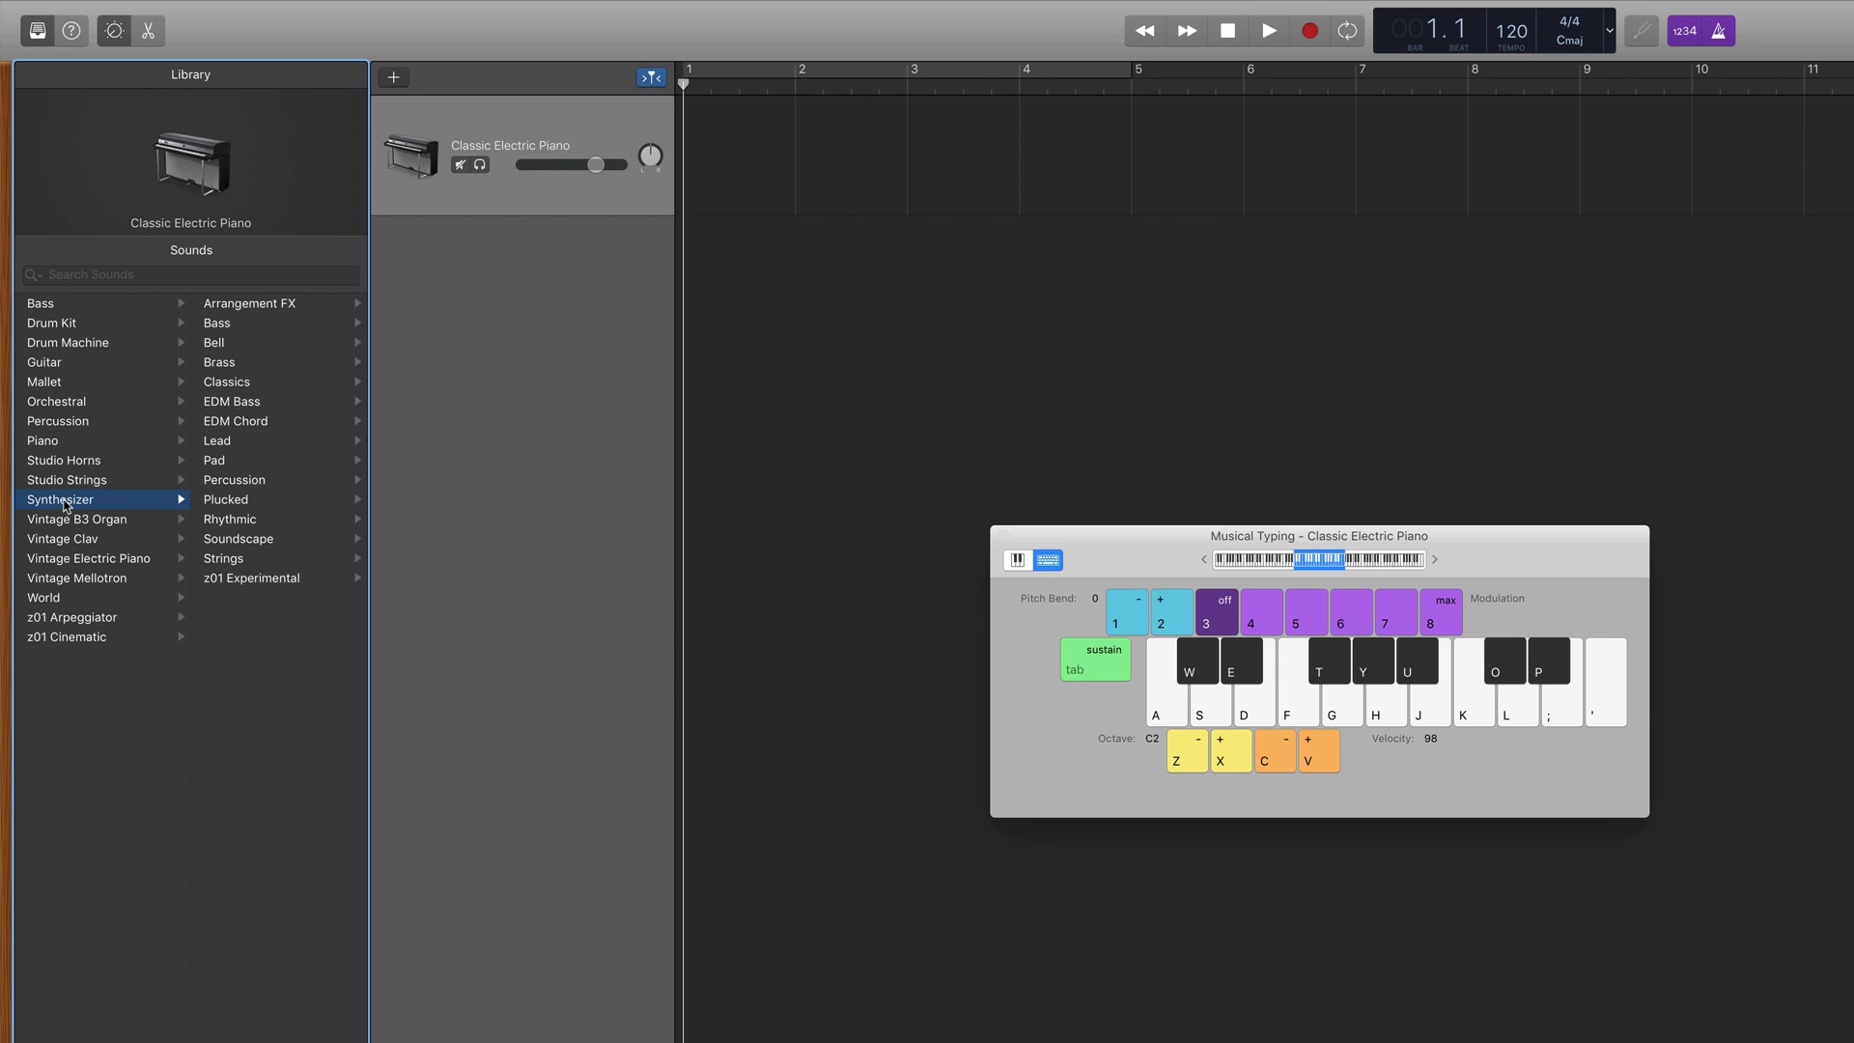
# Load Synthesizer > Lead > Fizzy Techno Lead and play a few notes to audition it
pyautogui.click(229, 443)
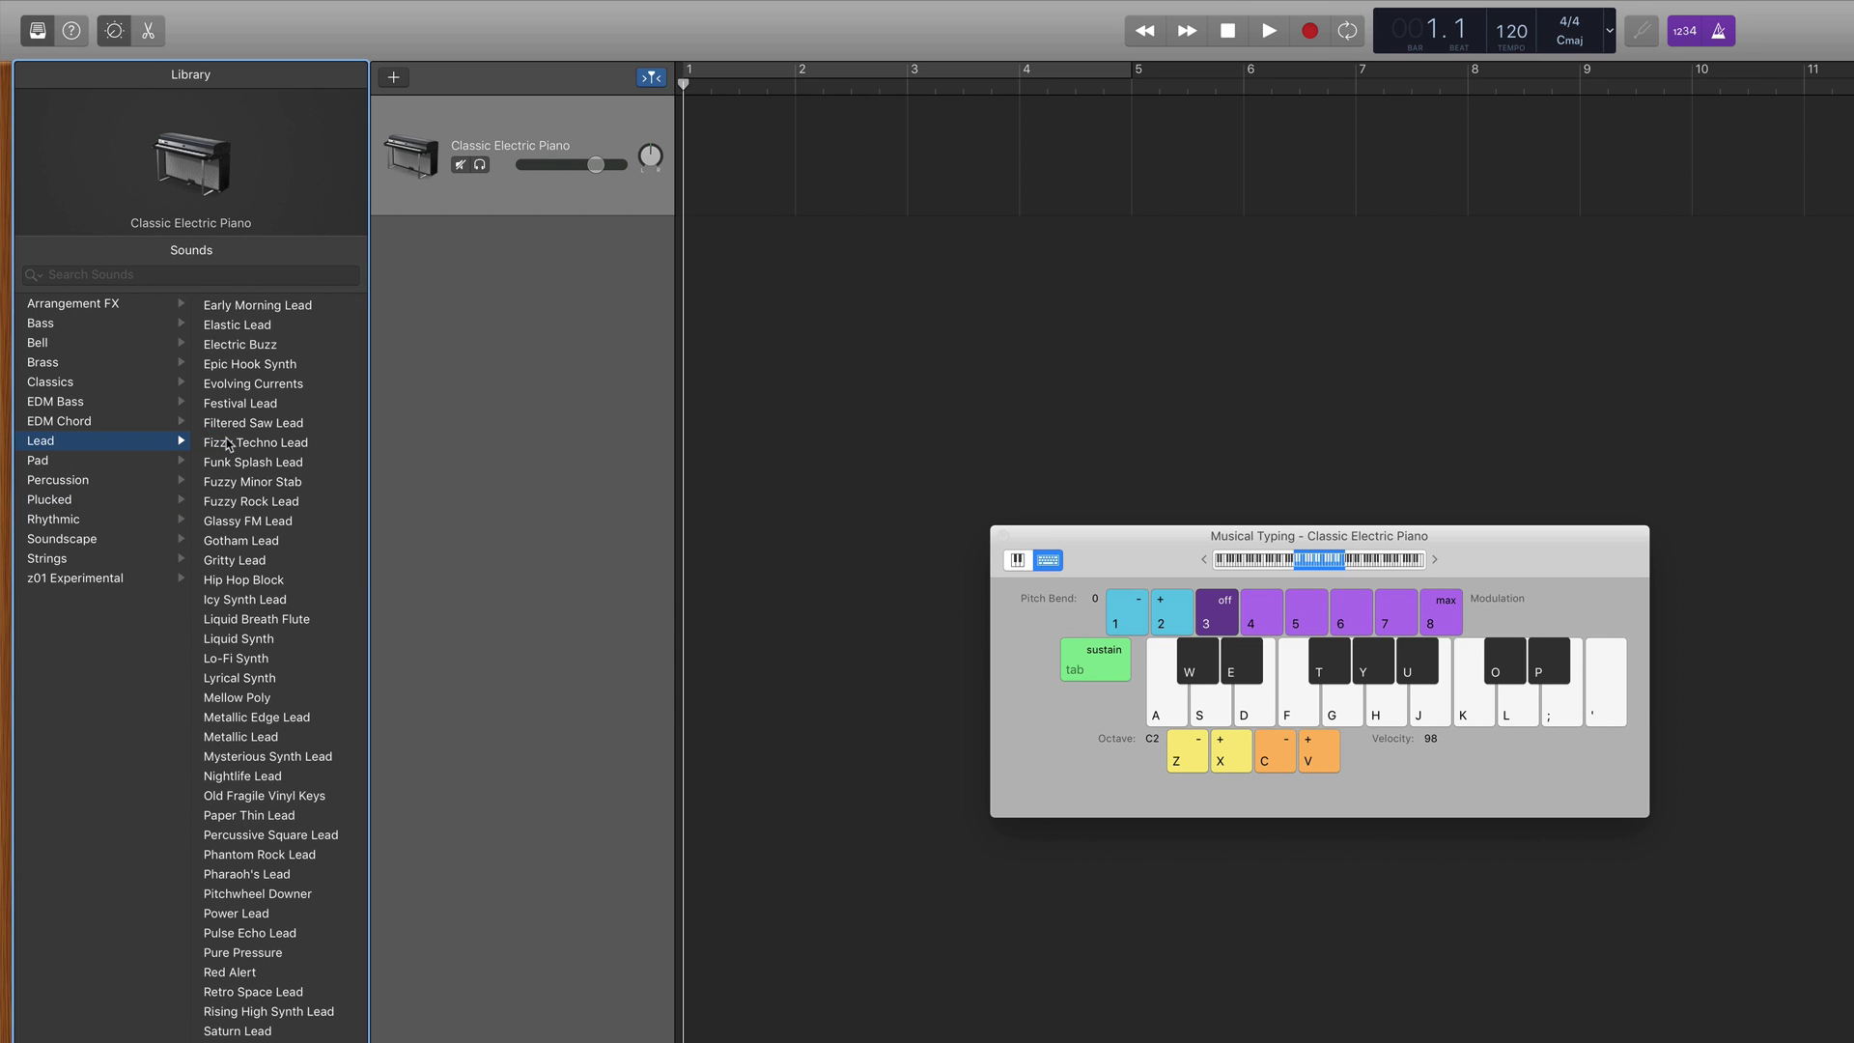
pyautogui.click(229, 443)
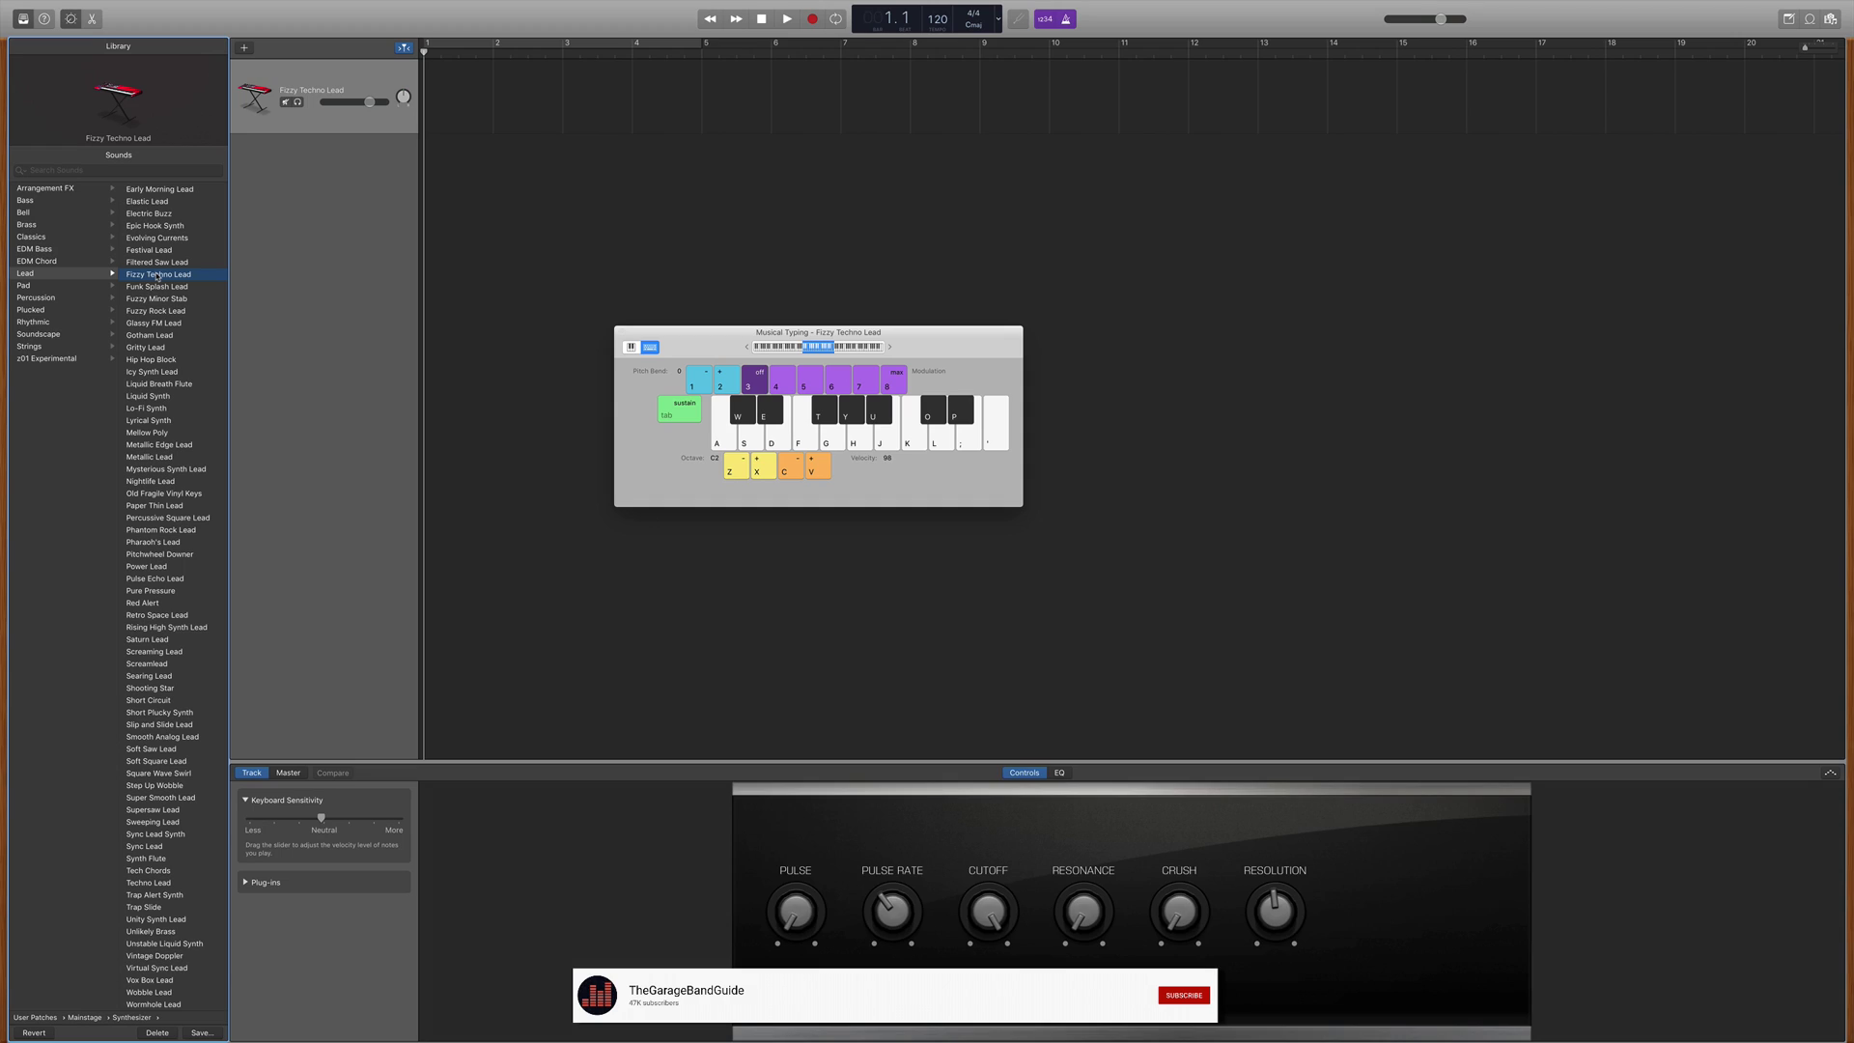
pyautogui.press('a')
pyautogui.press('g')
pyautogui.press('h')
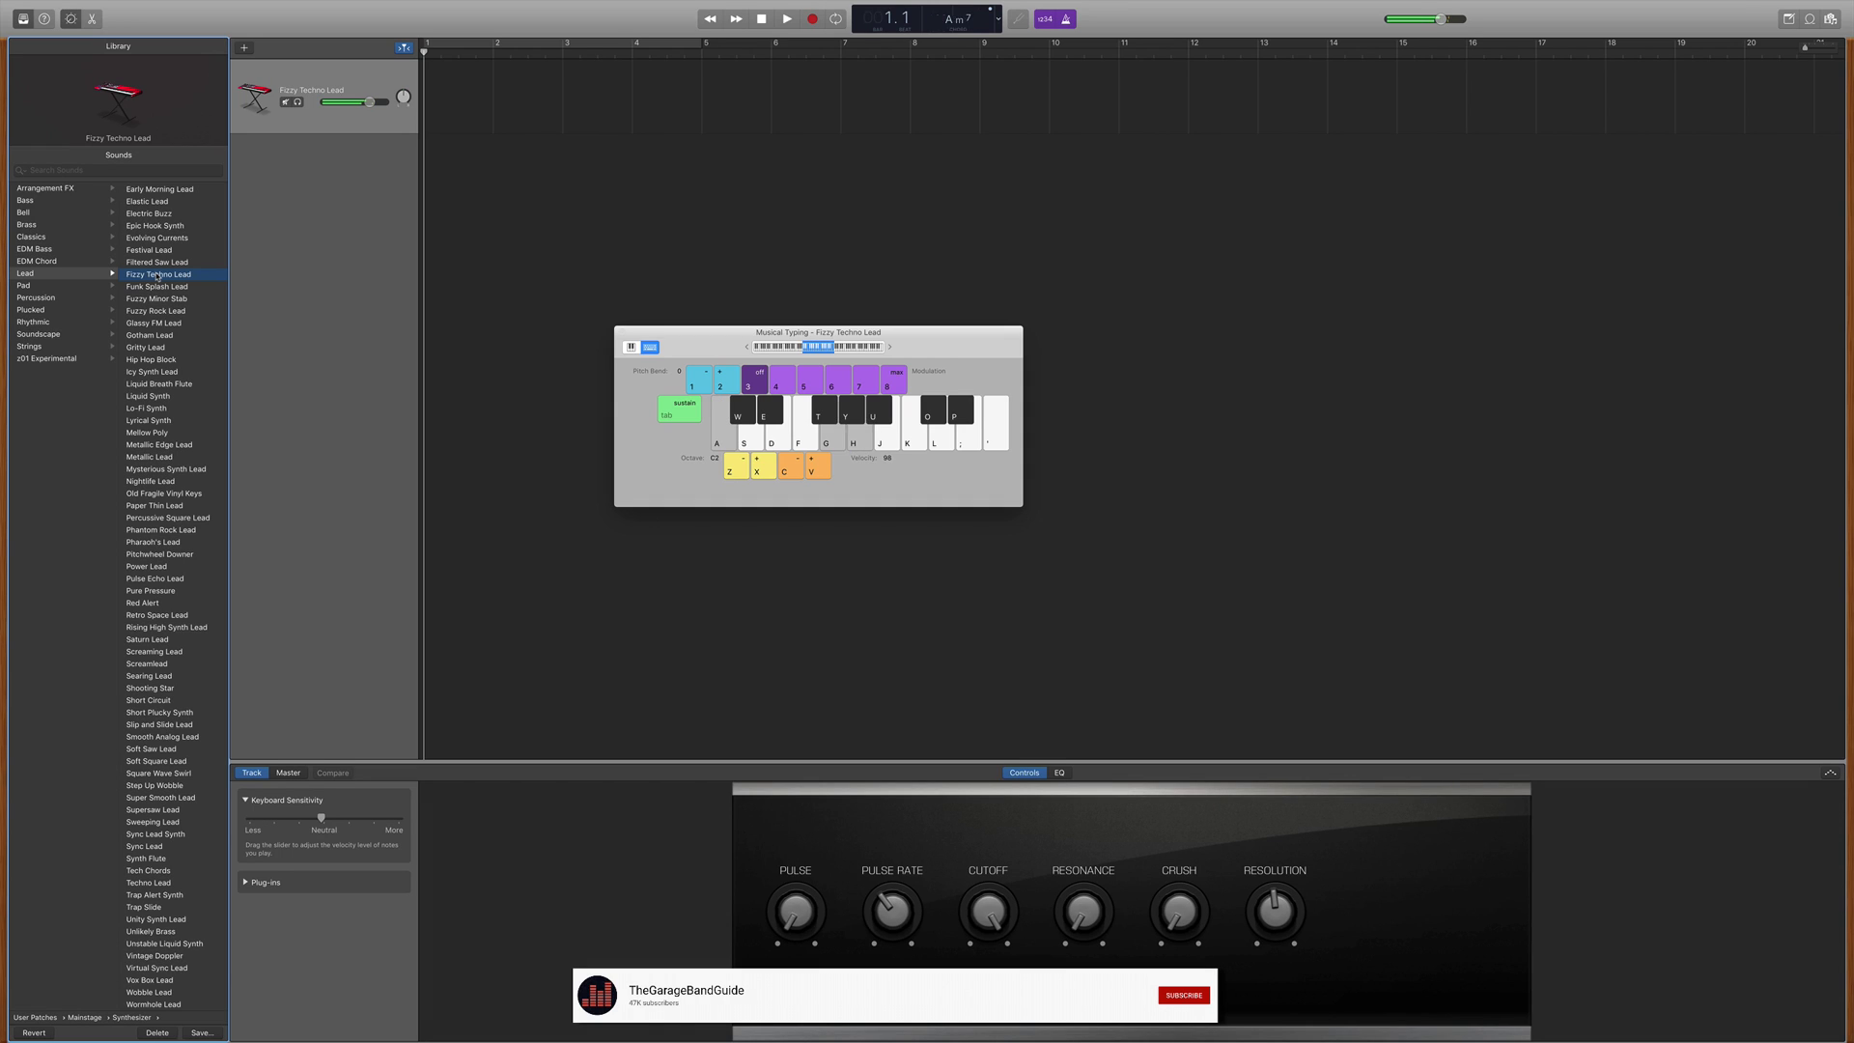
pyautogui.press('j')
pyautogui.press('h')
pyautogui.press('g')
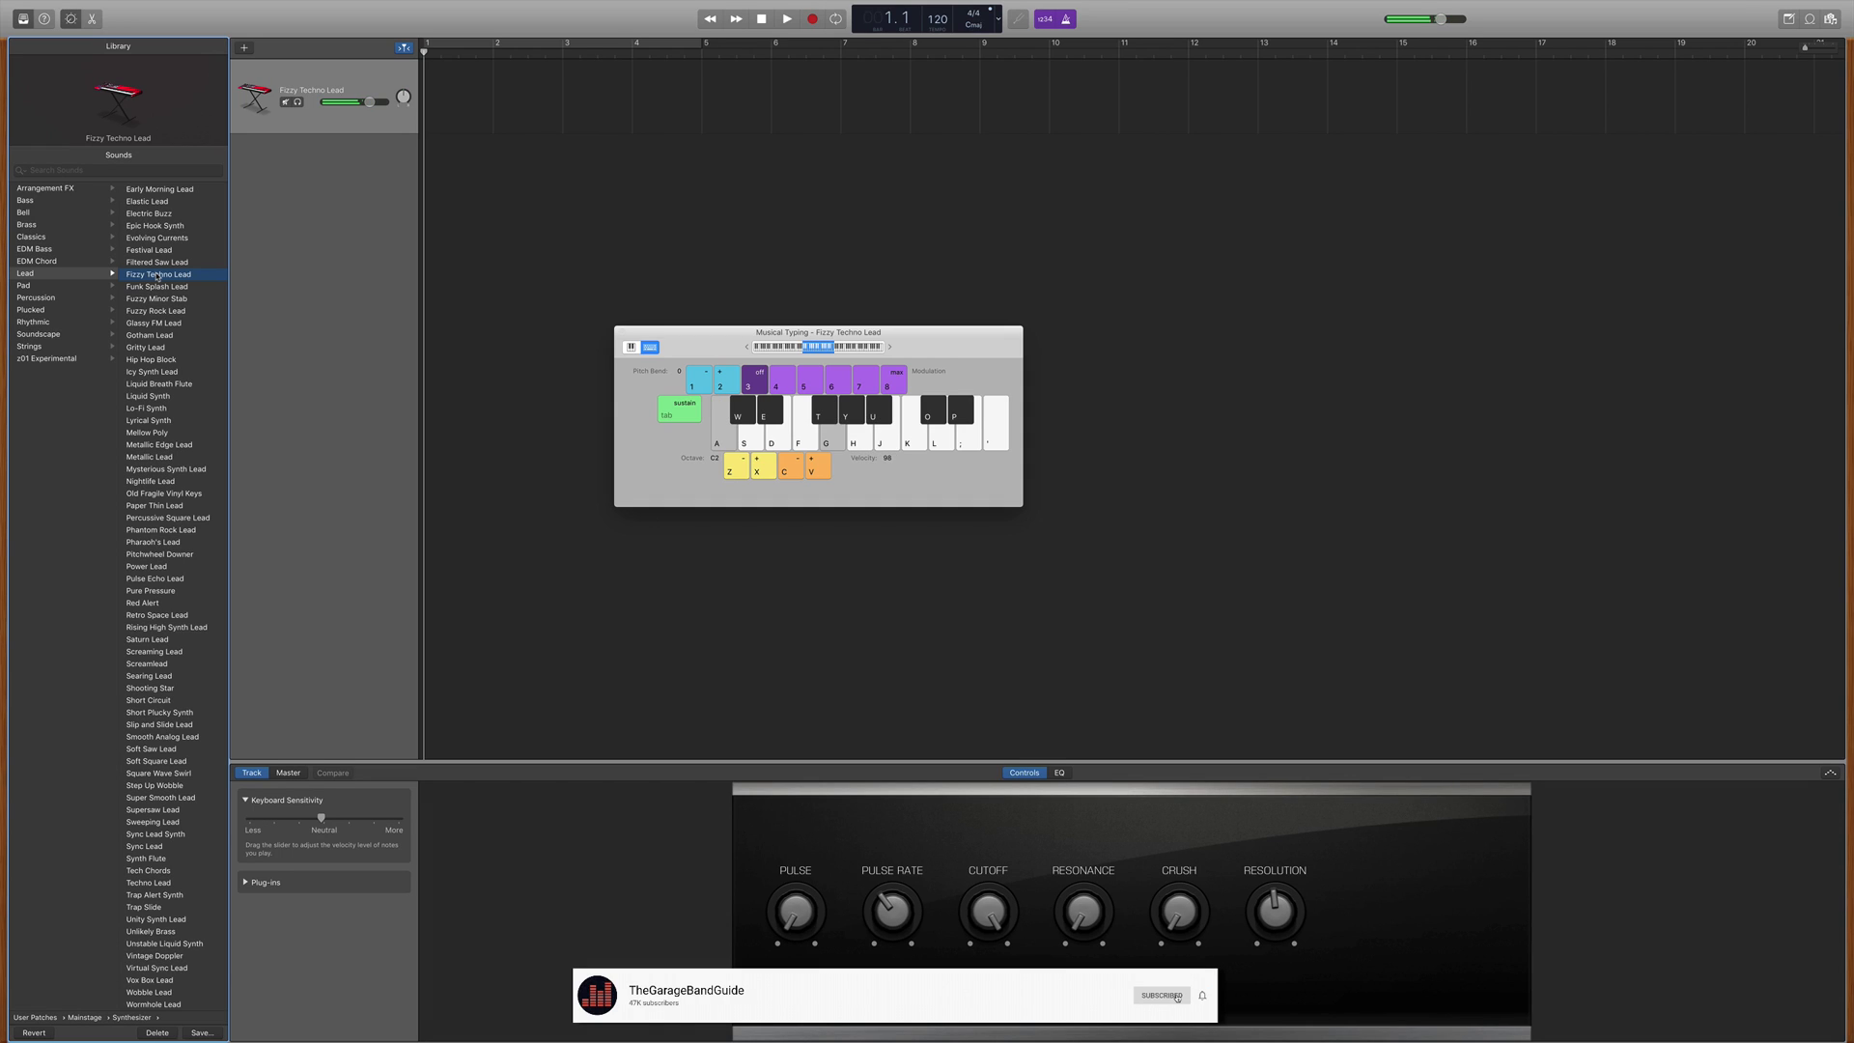
pyautogui.press('a')
# Switch to Synthesizer > Bass > Analog Bass Twister and play notes to hear it
pyautogui.click(26, 199)
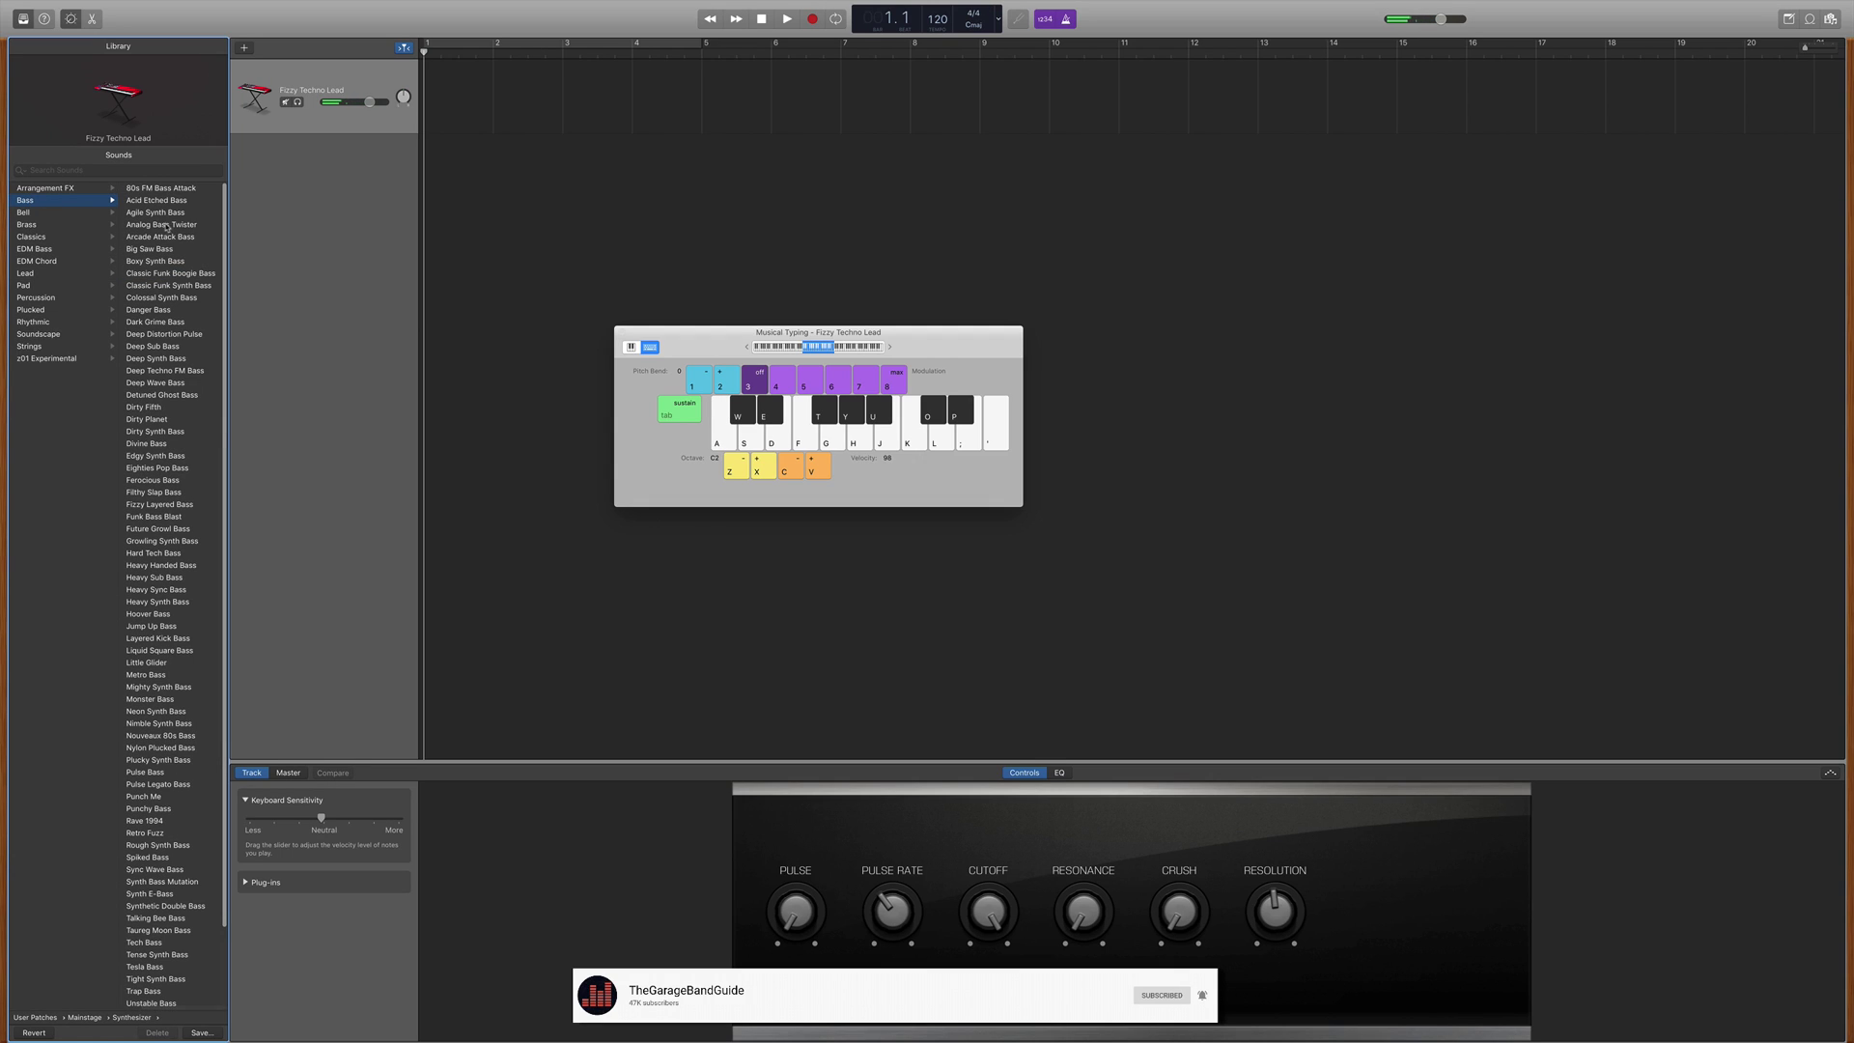
pyautogui.click(167, 225)
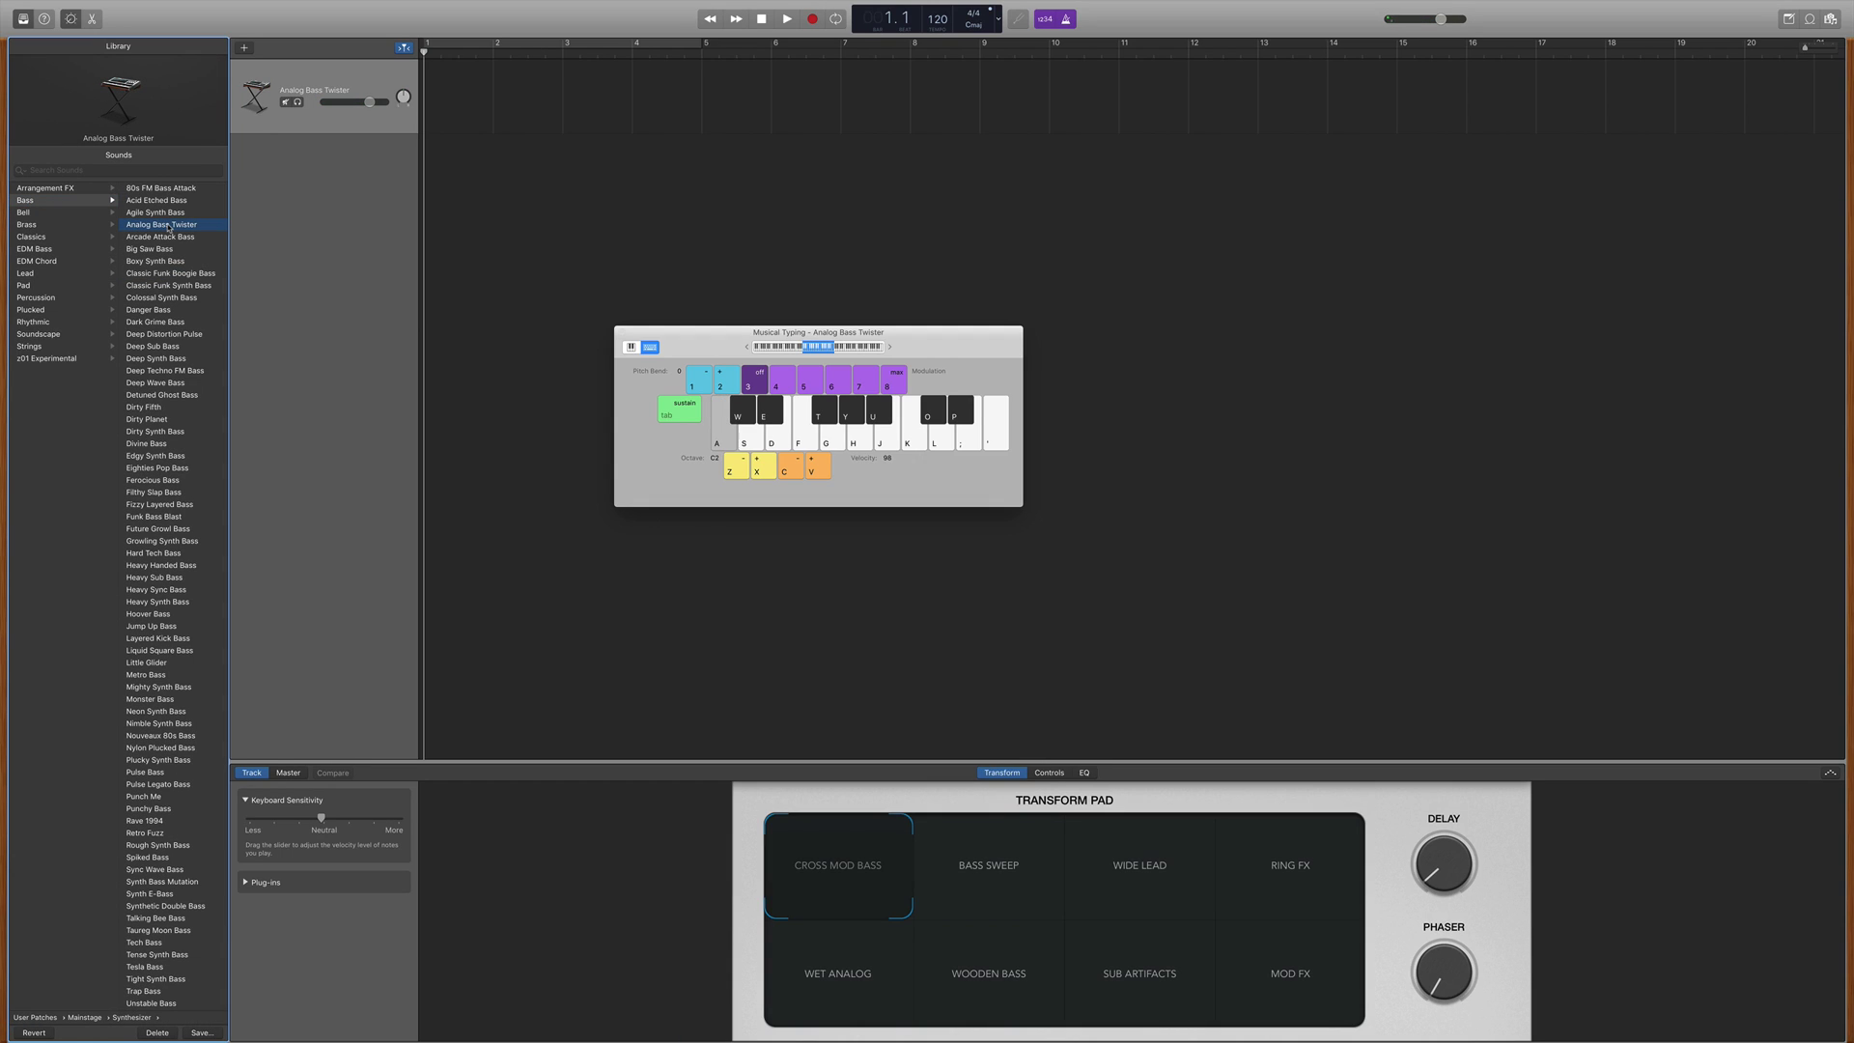
pyautogui.press('g')
pyautogui.press('h')
pyautogui.press('j')
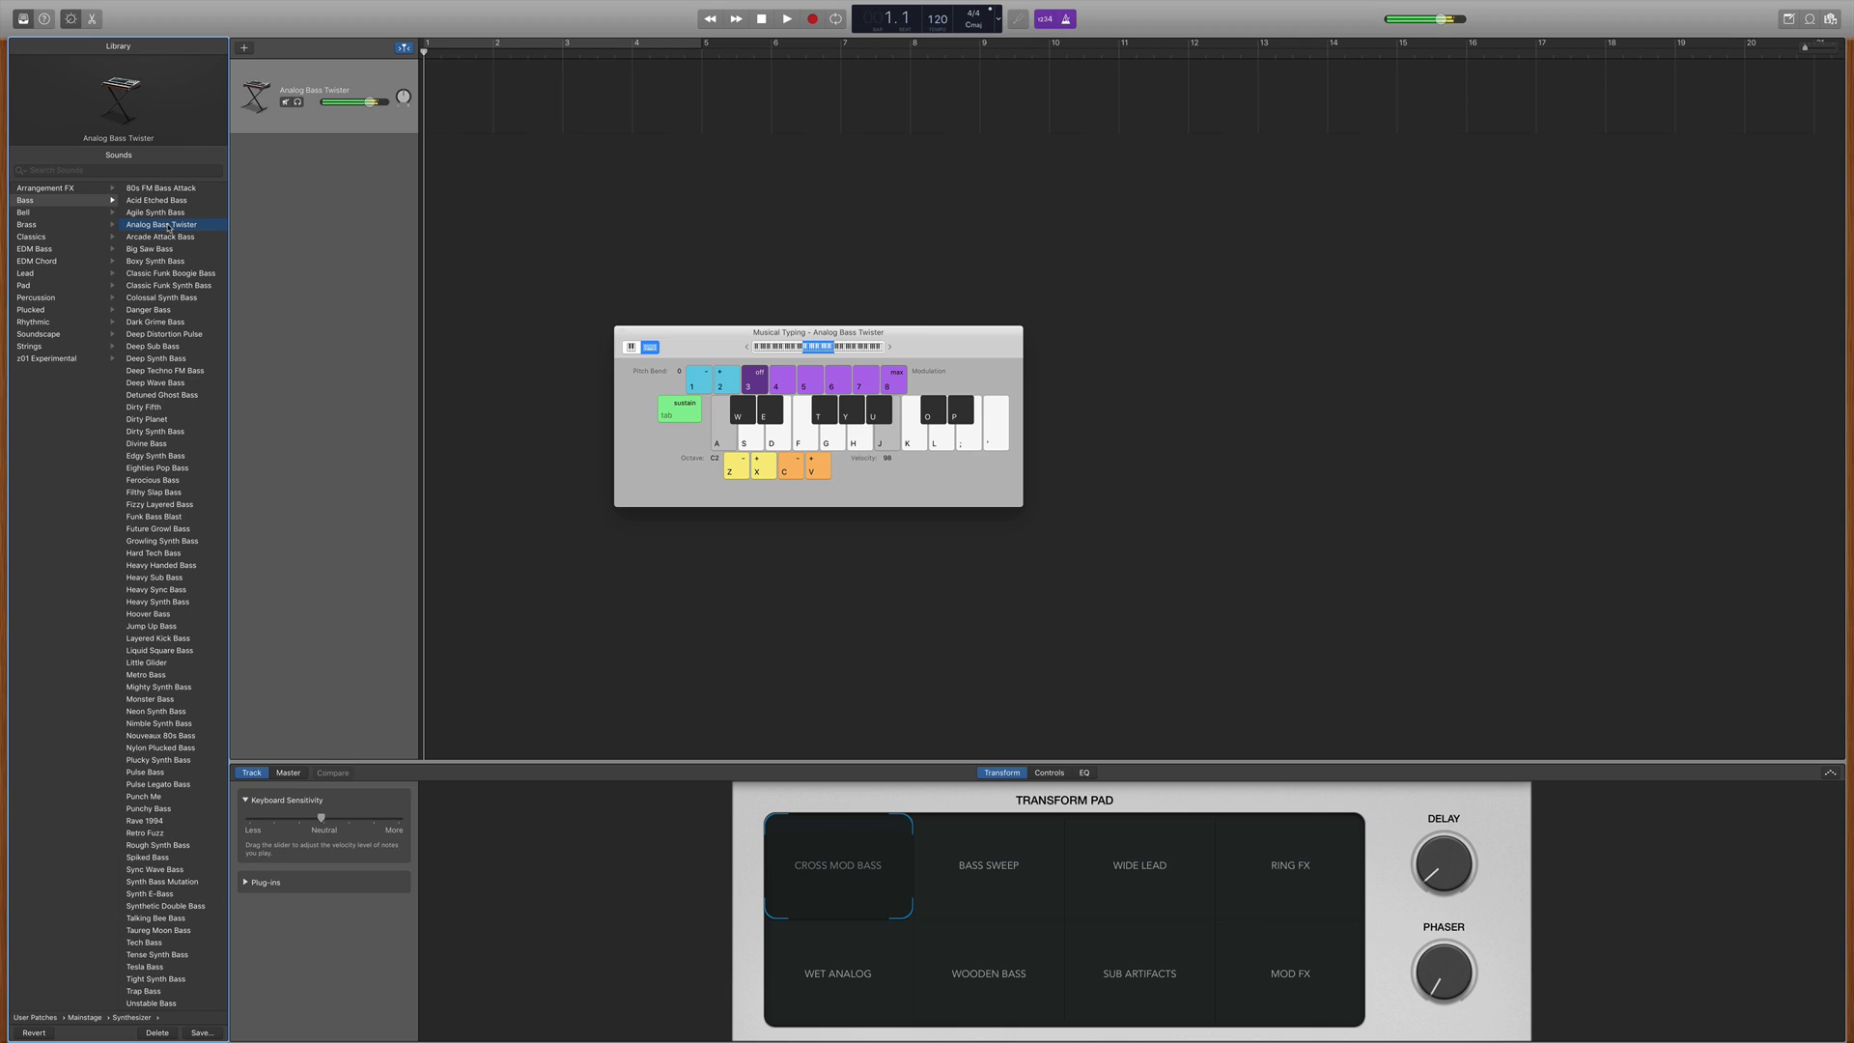
pyautogui.press('g')
pyautogui.press('a')
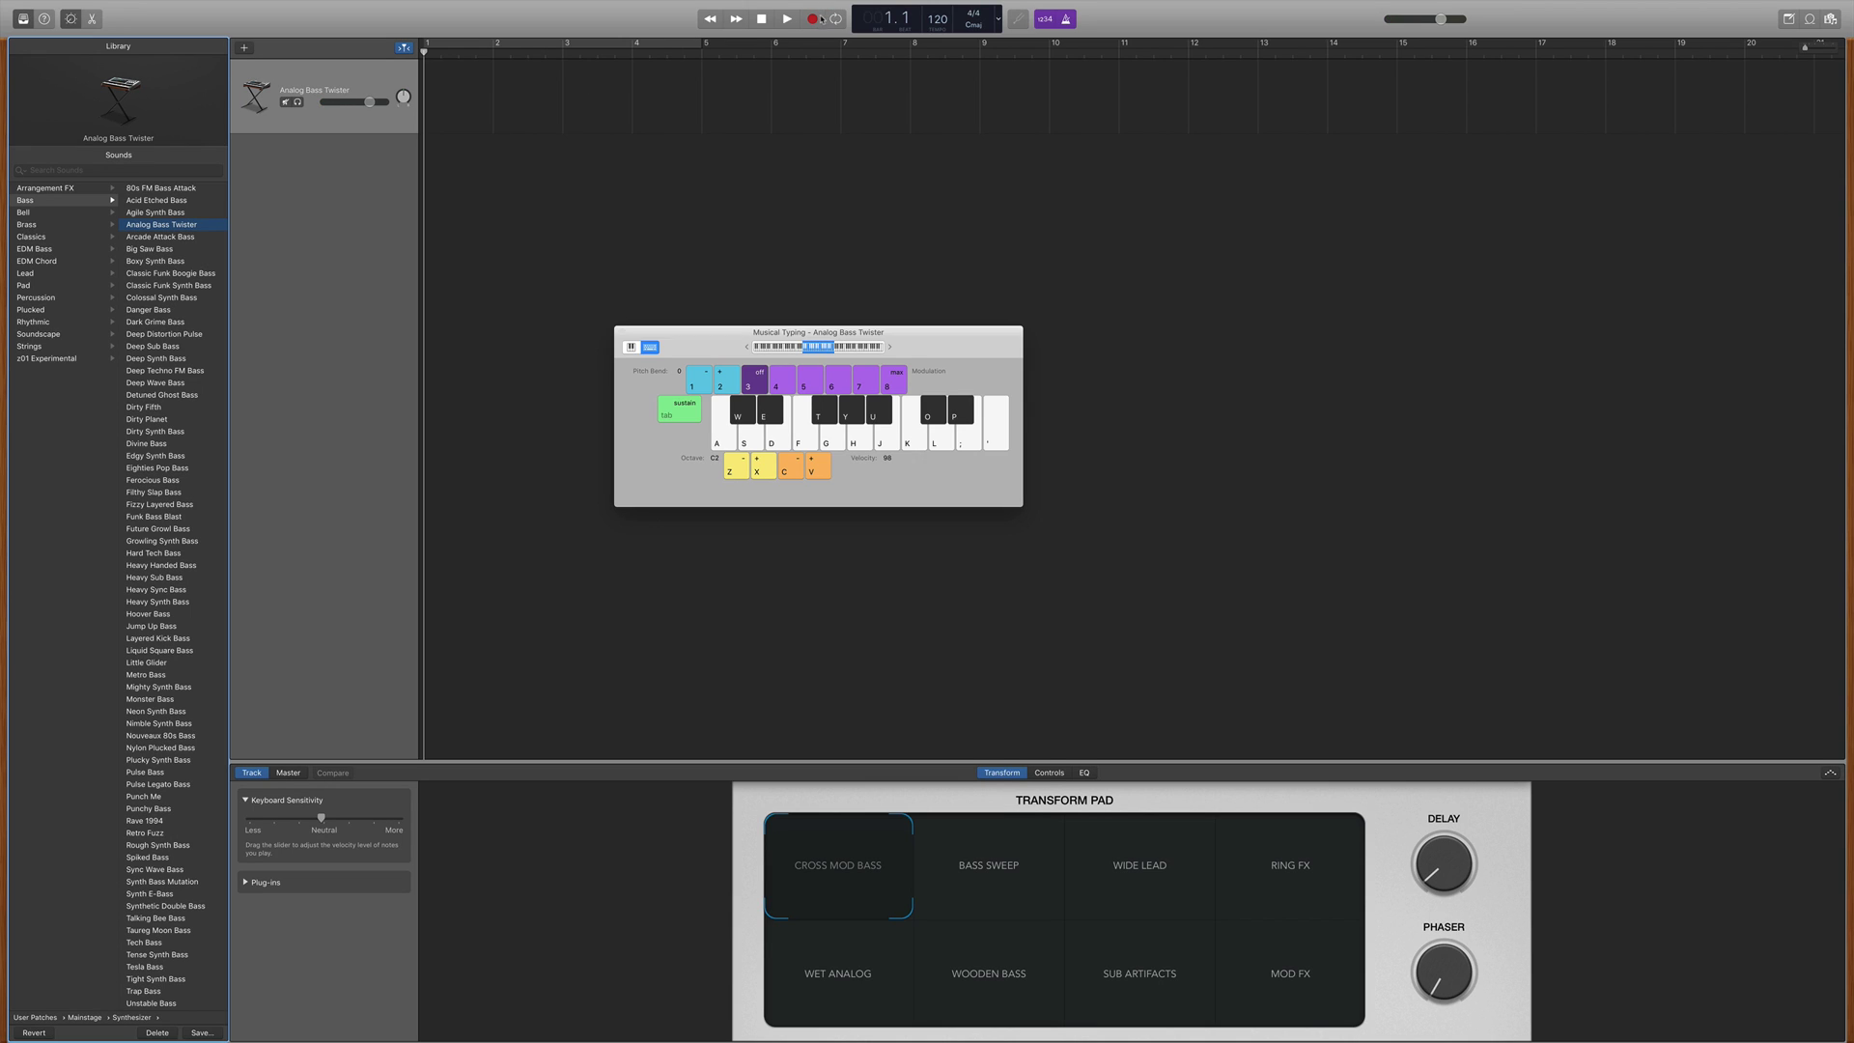
# Record a short bass phrase of alternating A and G notes from the track start
pyautogui.click(816, 18)
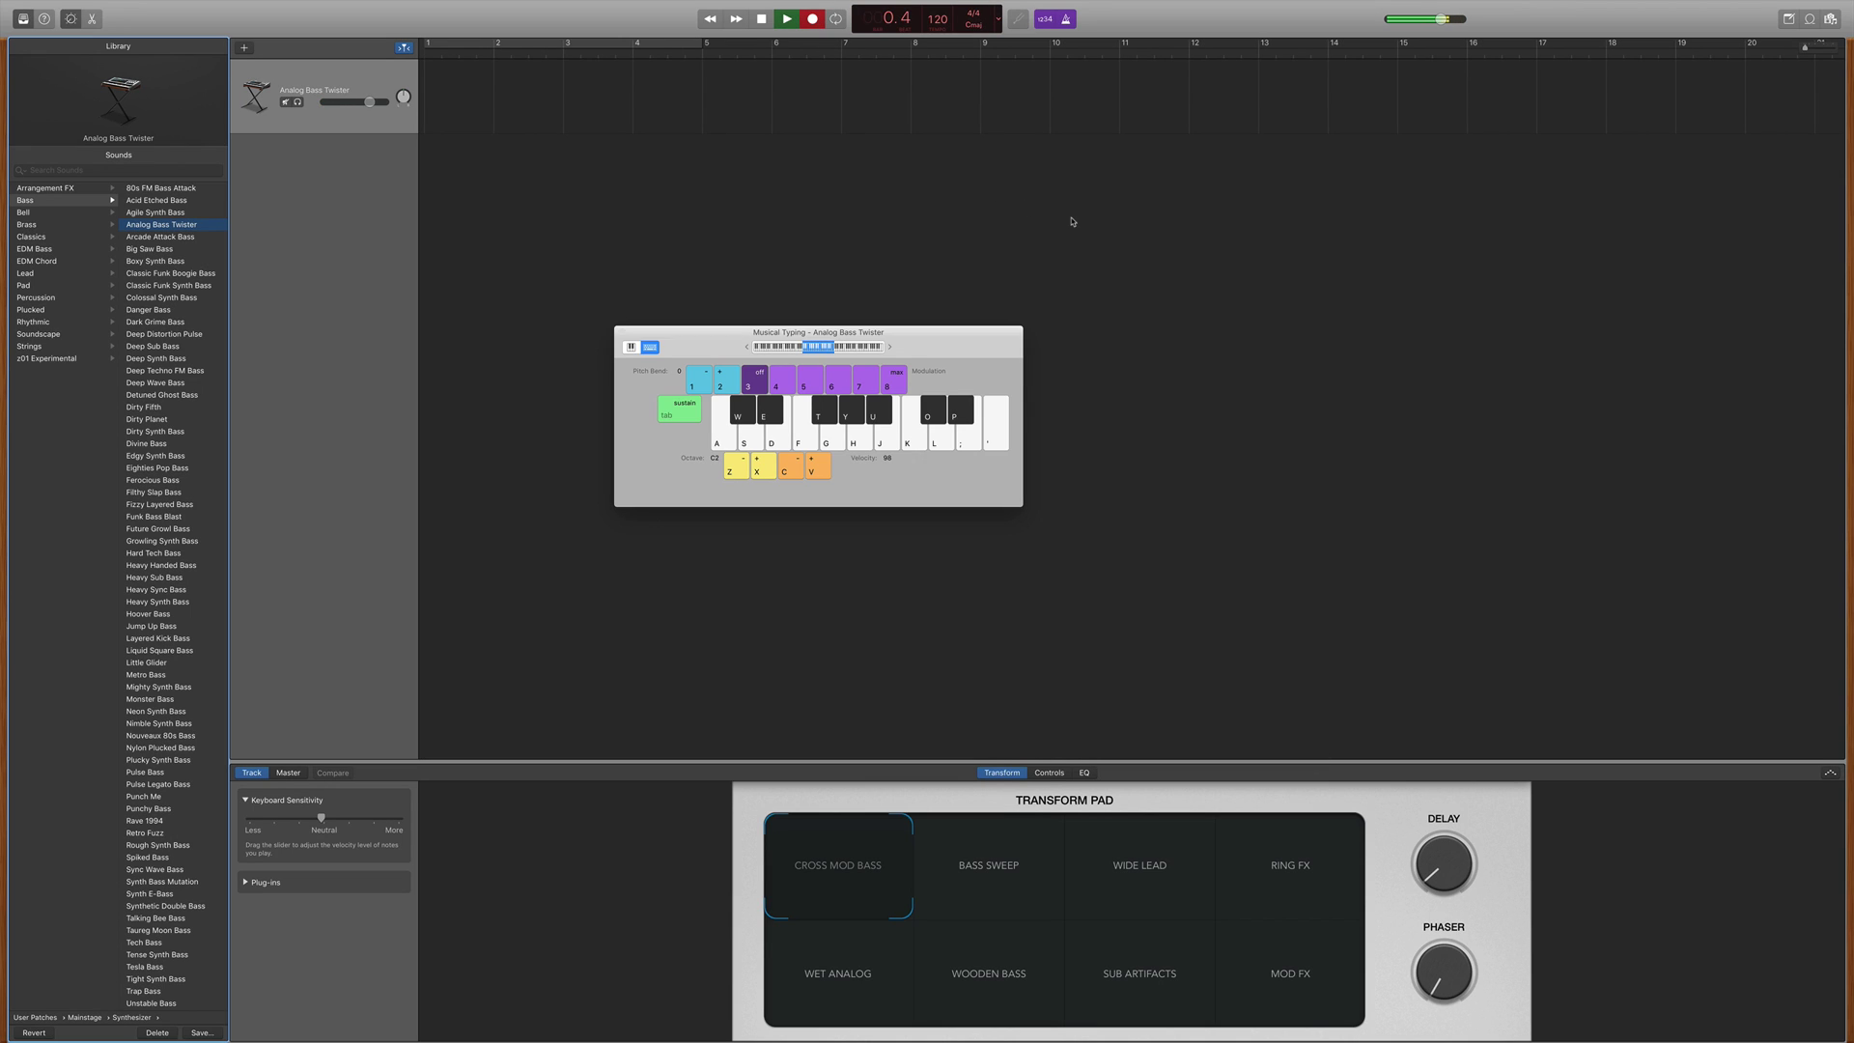
pyautogui.press('a')
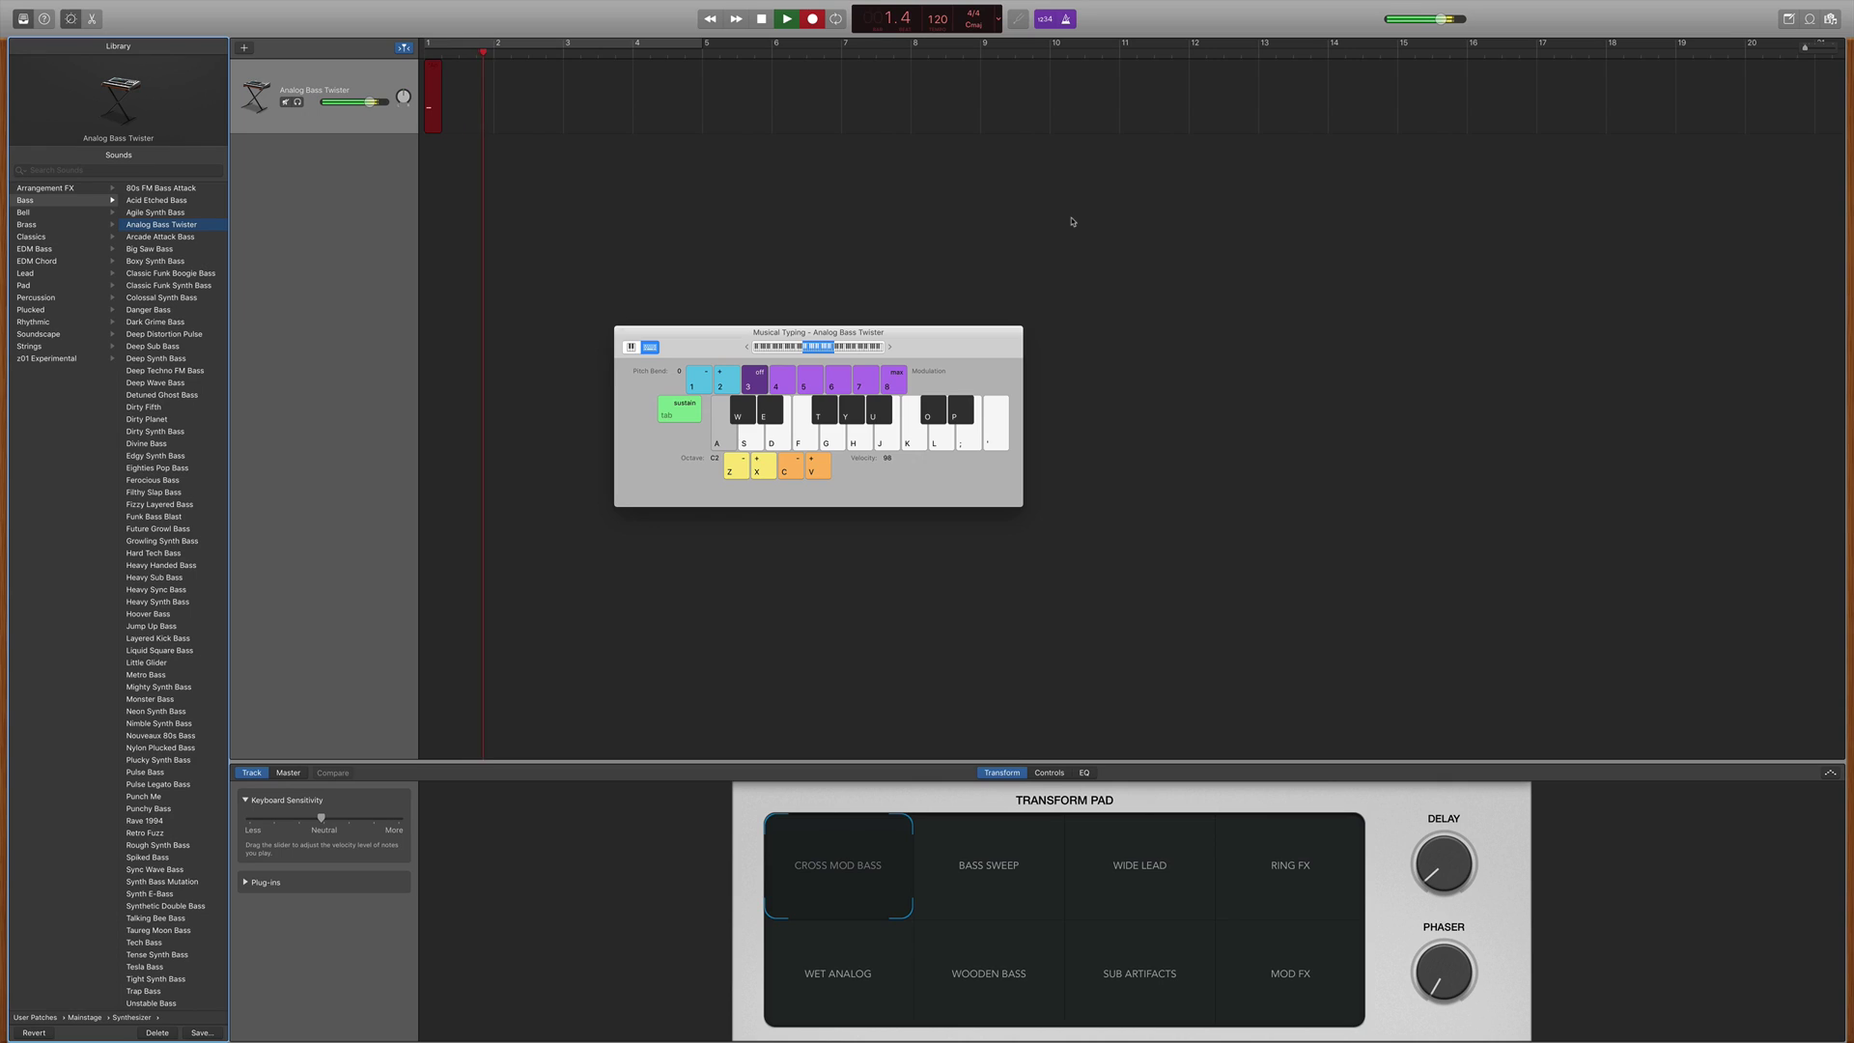
pyautogui.press('g')
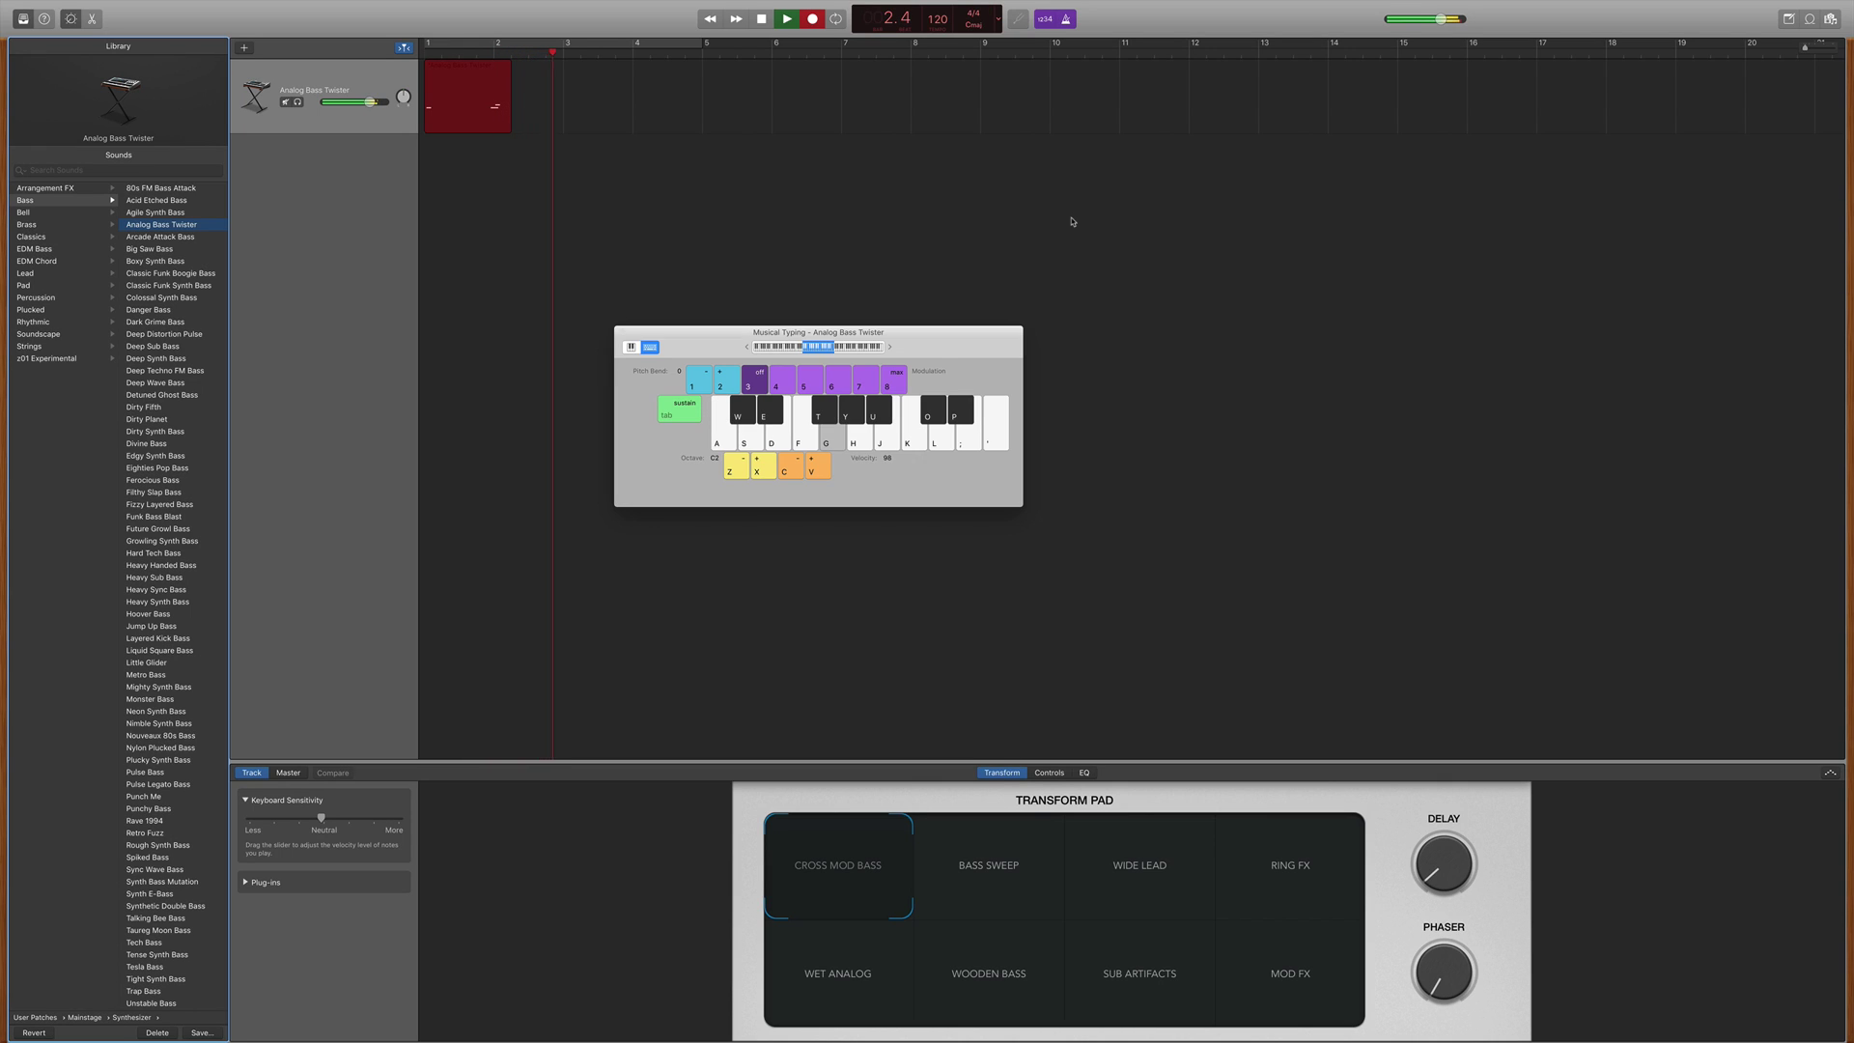
pyautogui.press('a')
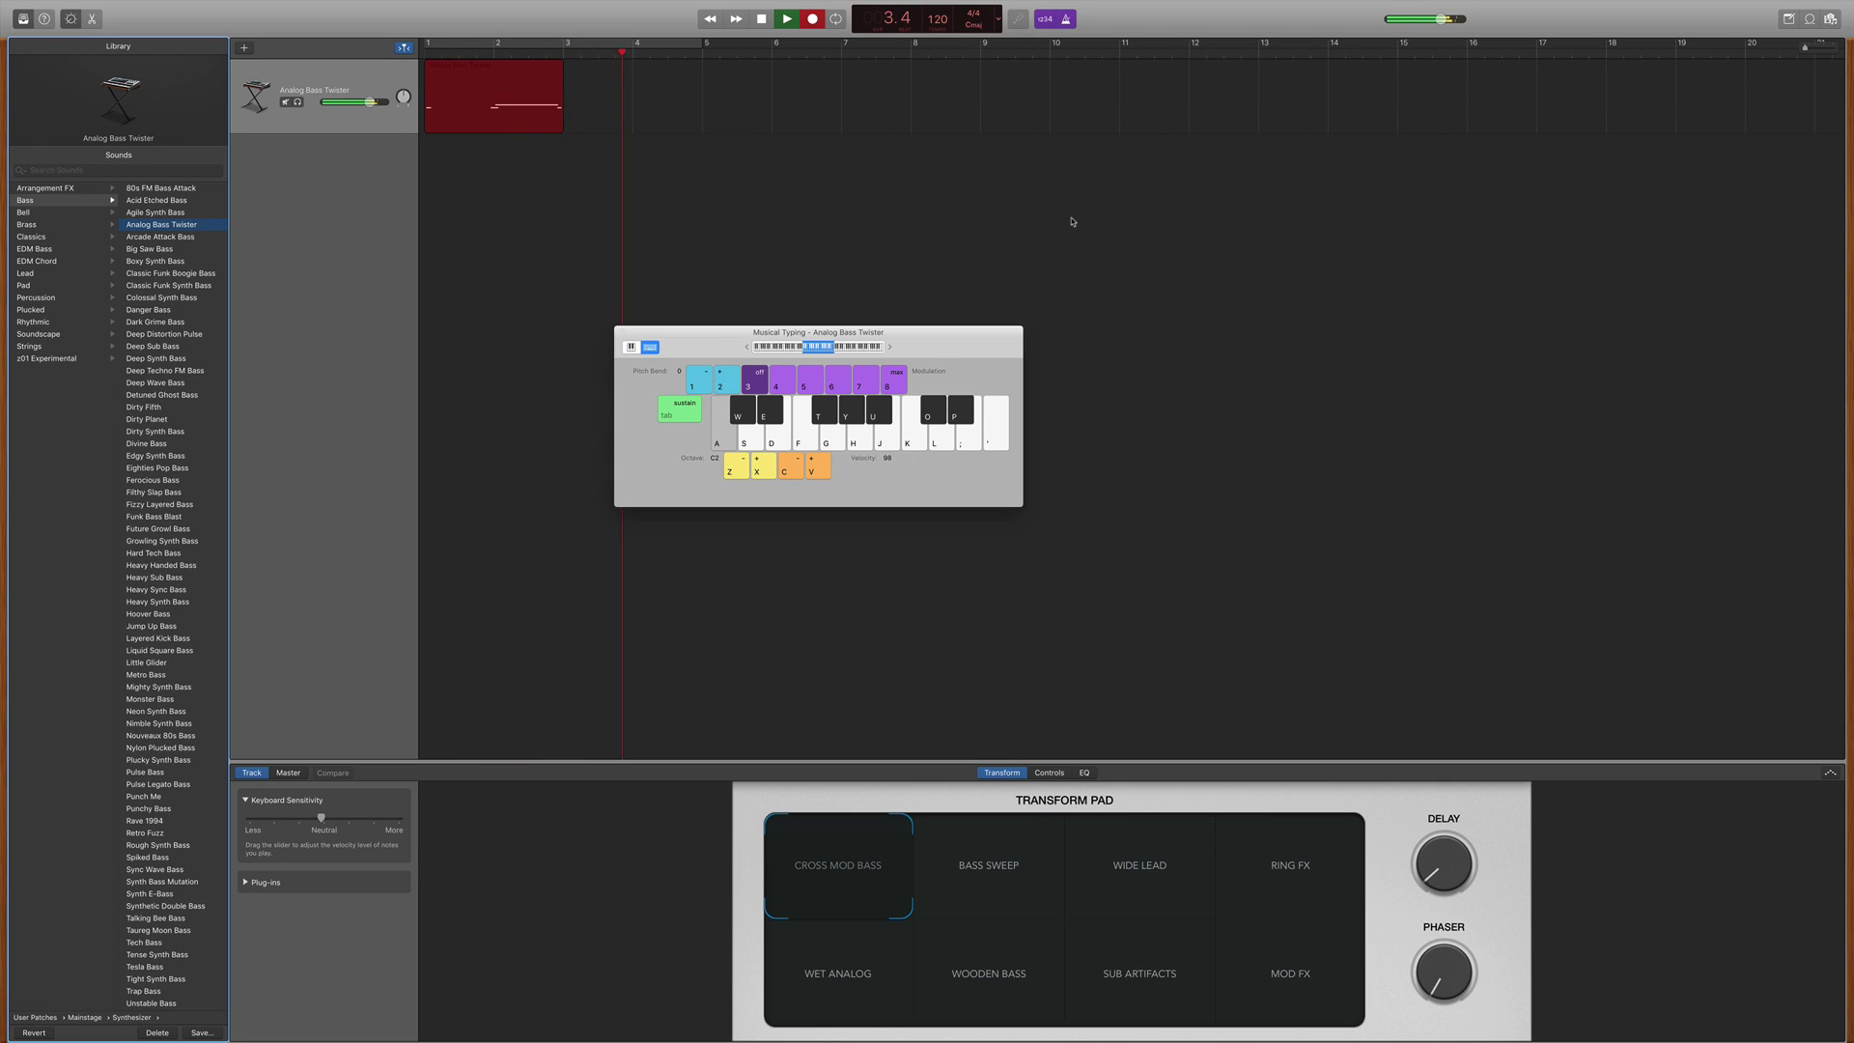
pyautogui.press('g')
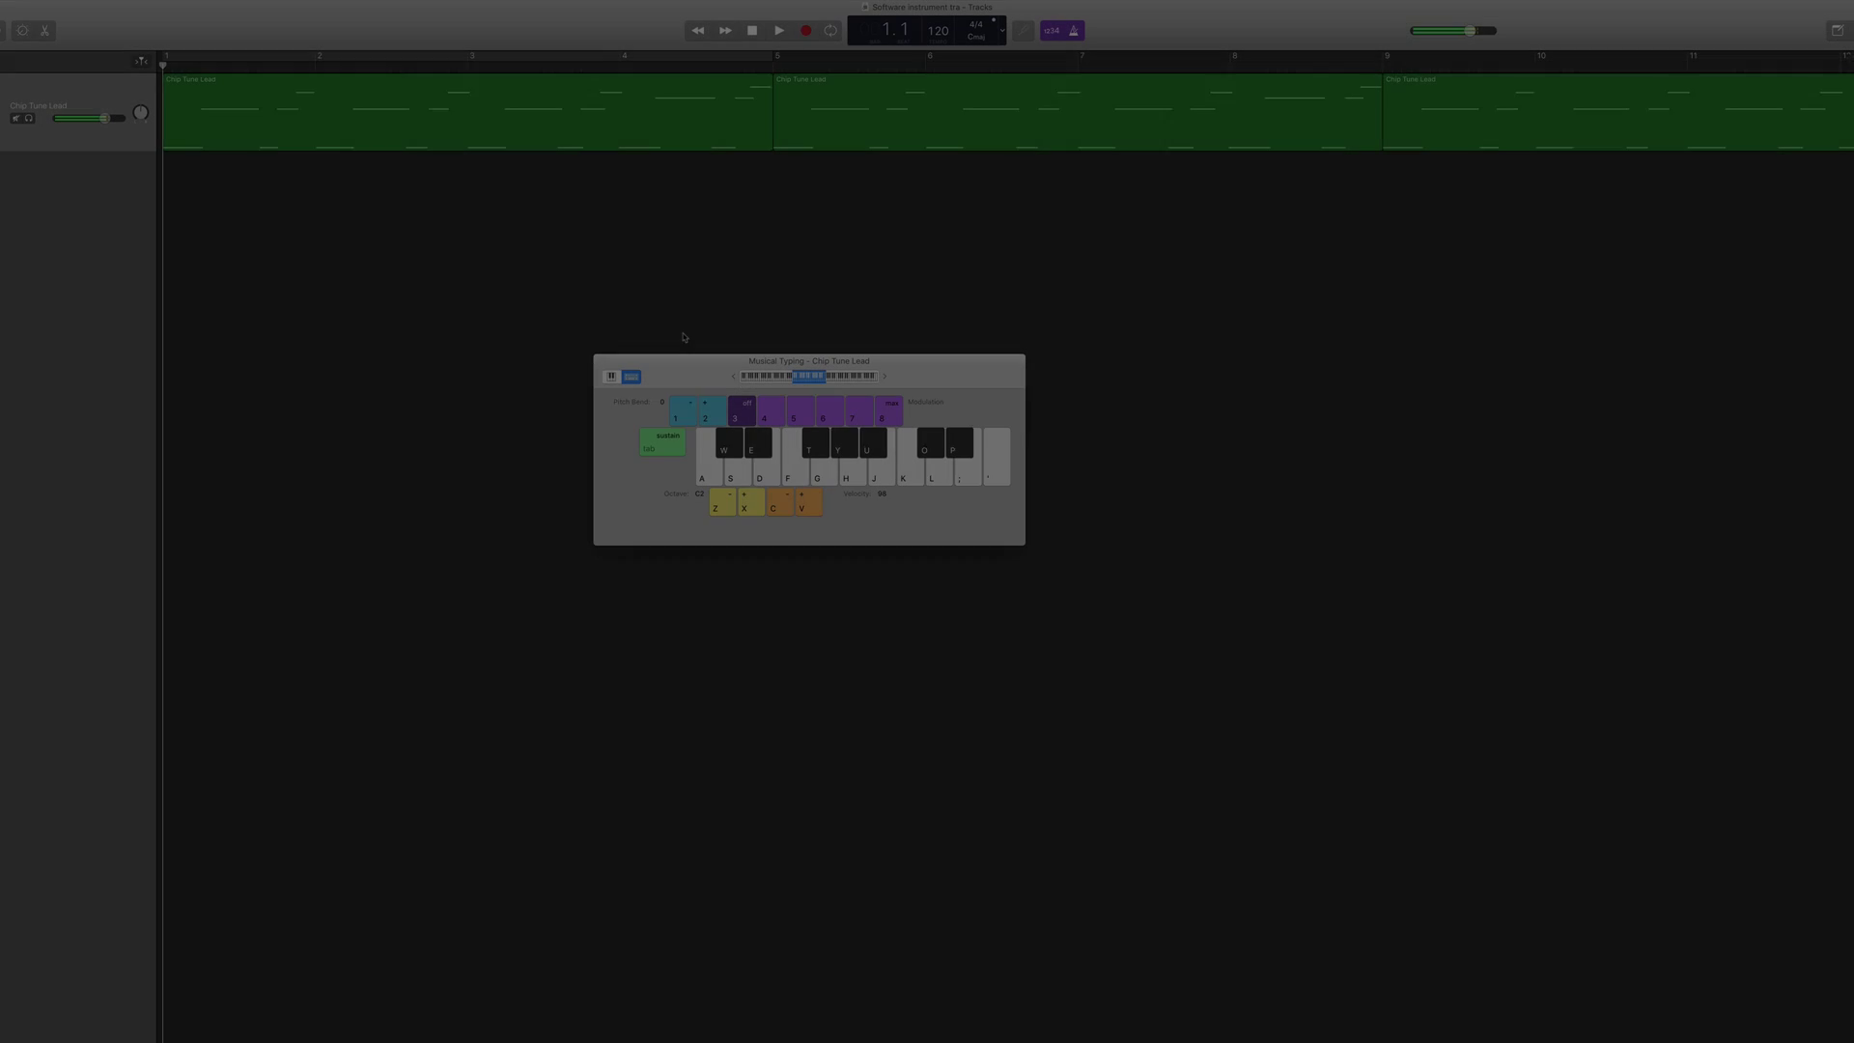
# Record a melody take using S, H, K, J and L notes, then stop recording
pyautogui.press('r')
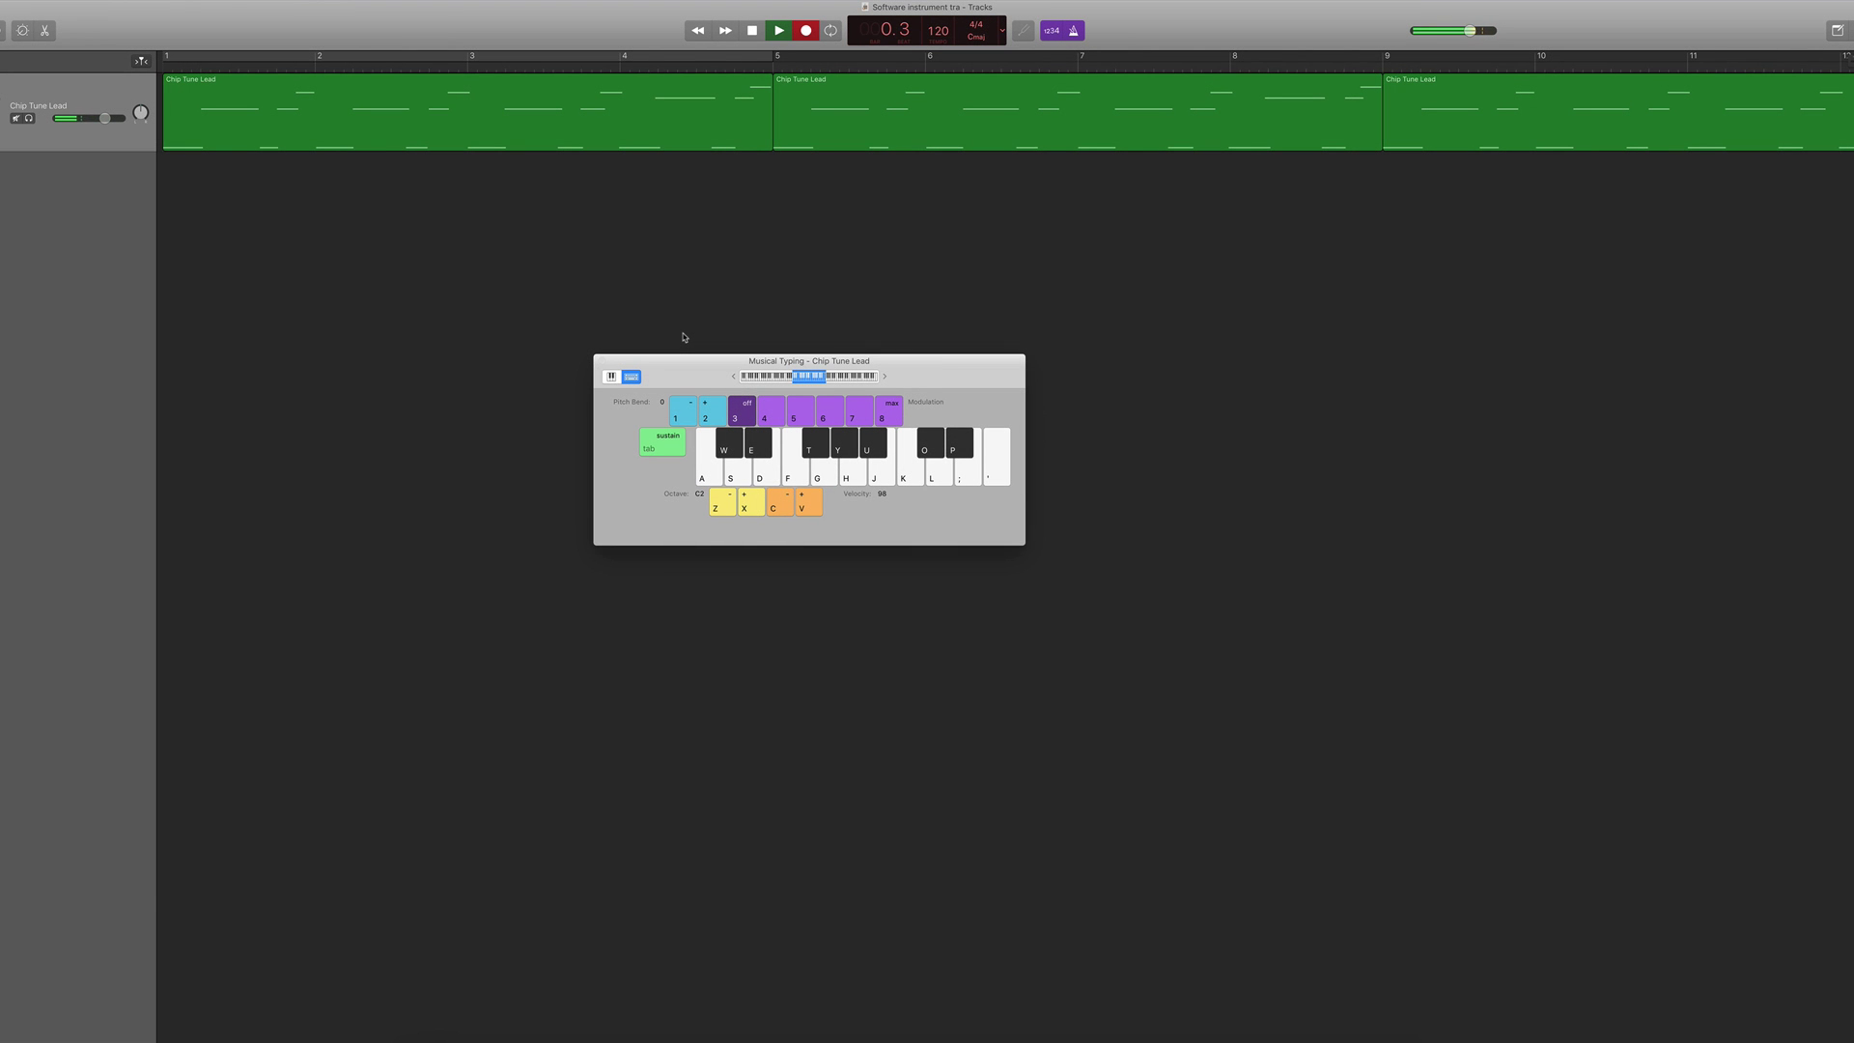
pyautogui.press('s')
pyautogui.press('h')
pyautogui.press('s')
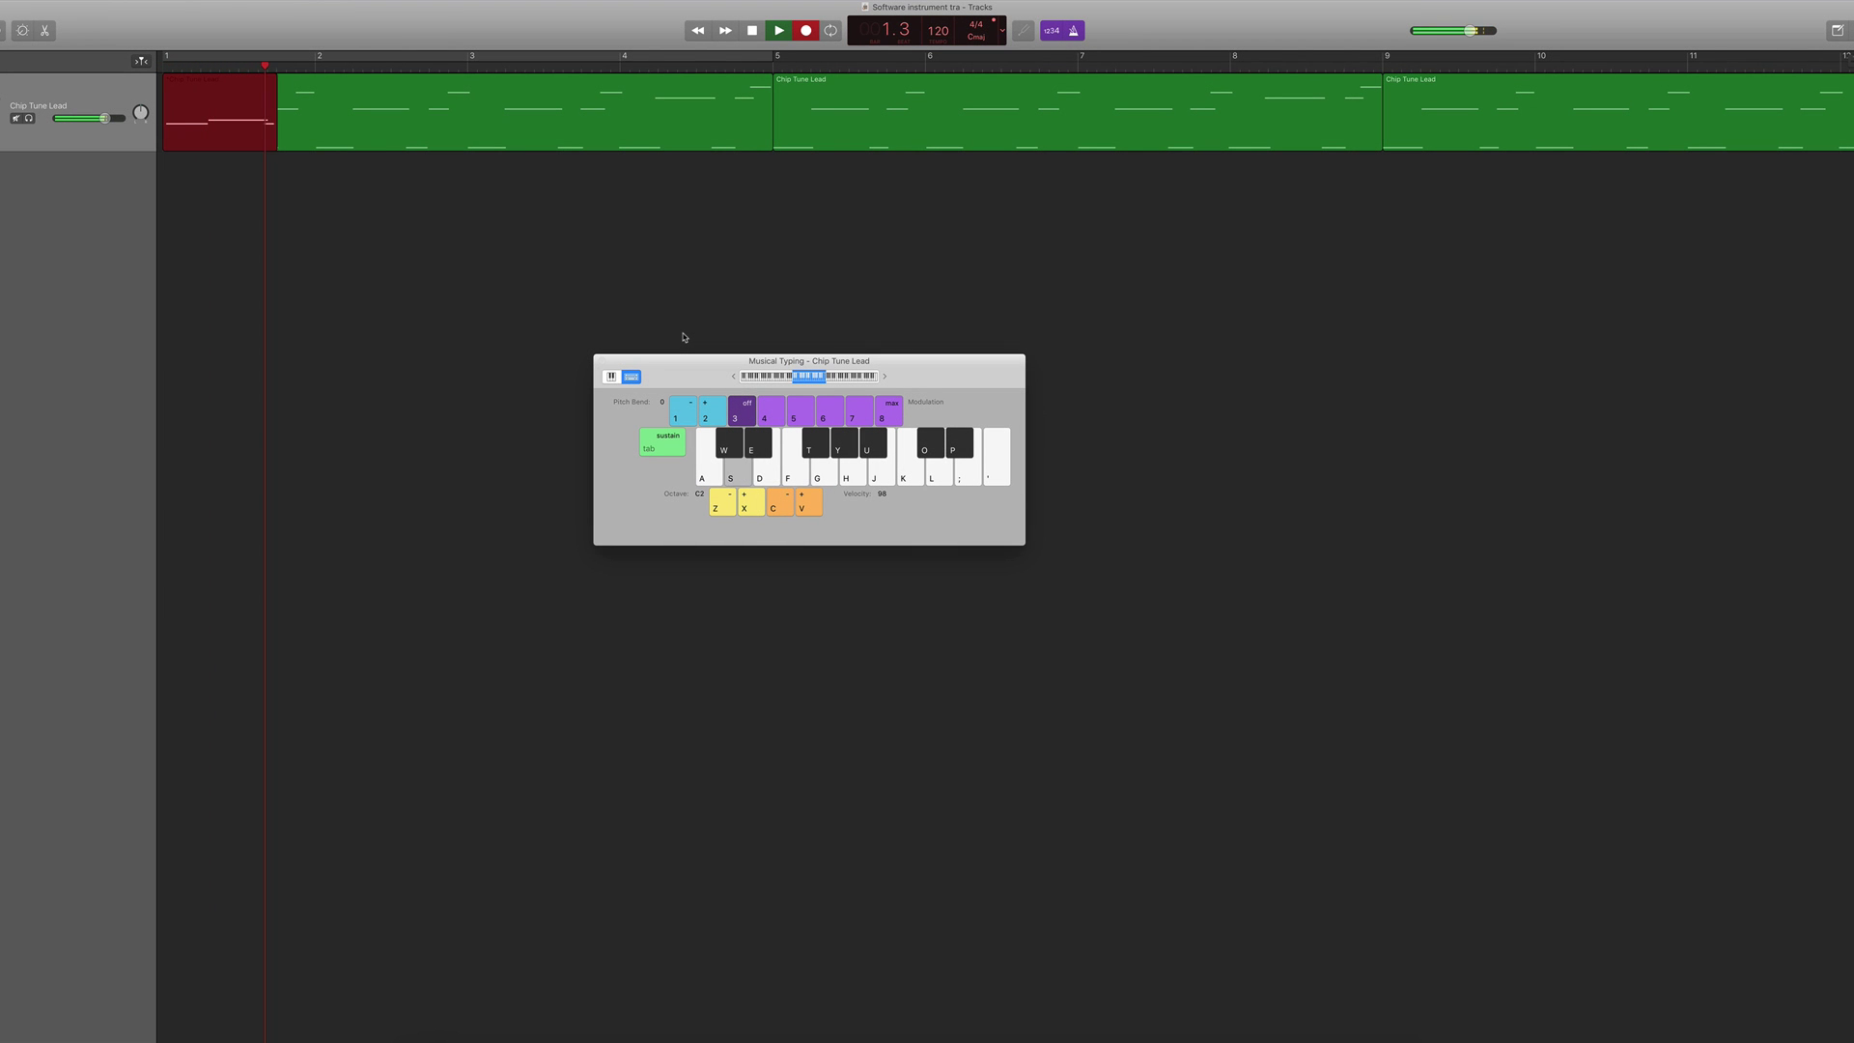
pyautogui.press('k')
pyautogui.press('s')
pyautogui.press('h')
pyautogui.press('s')
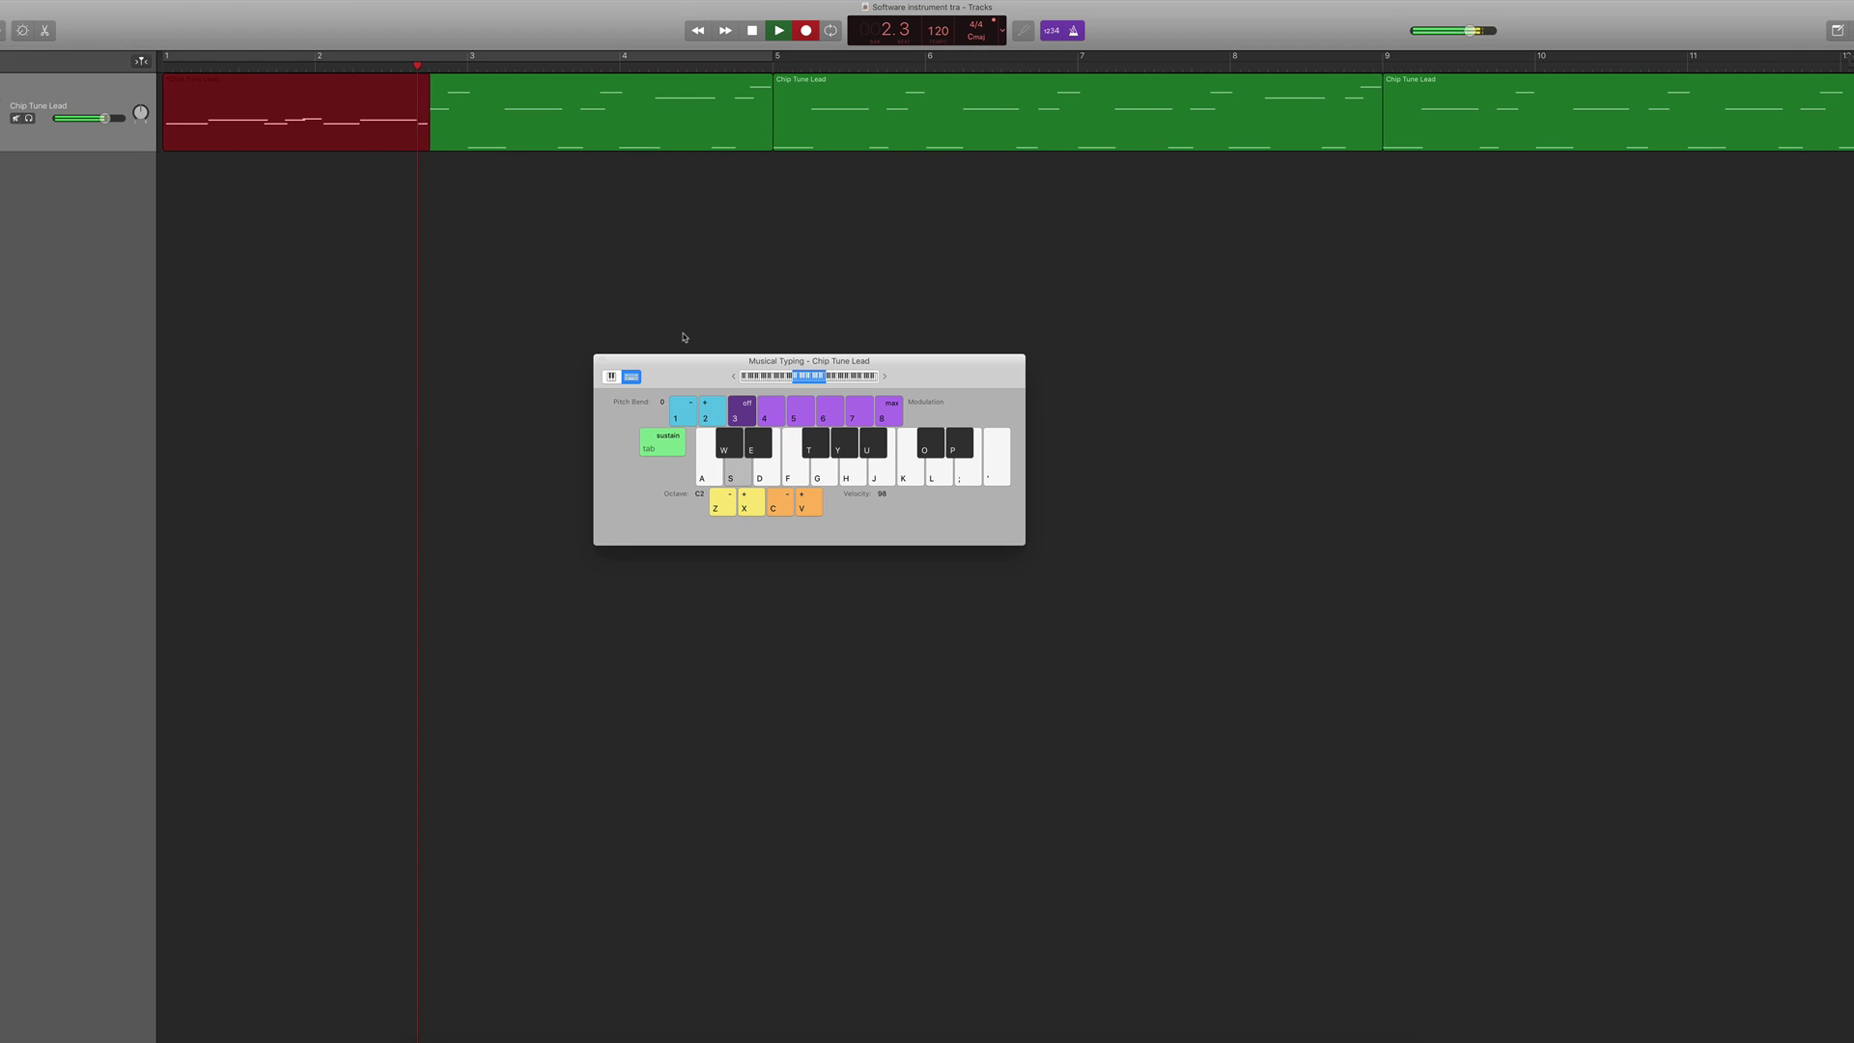
pyautogui.press('h')
pyautogui.press('k')
pyautogui.press('s')
pyautogui.press('h')
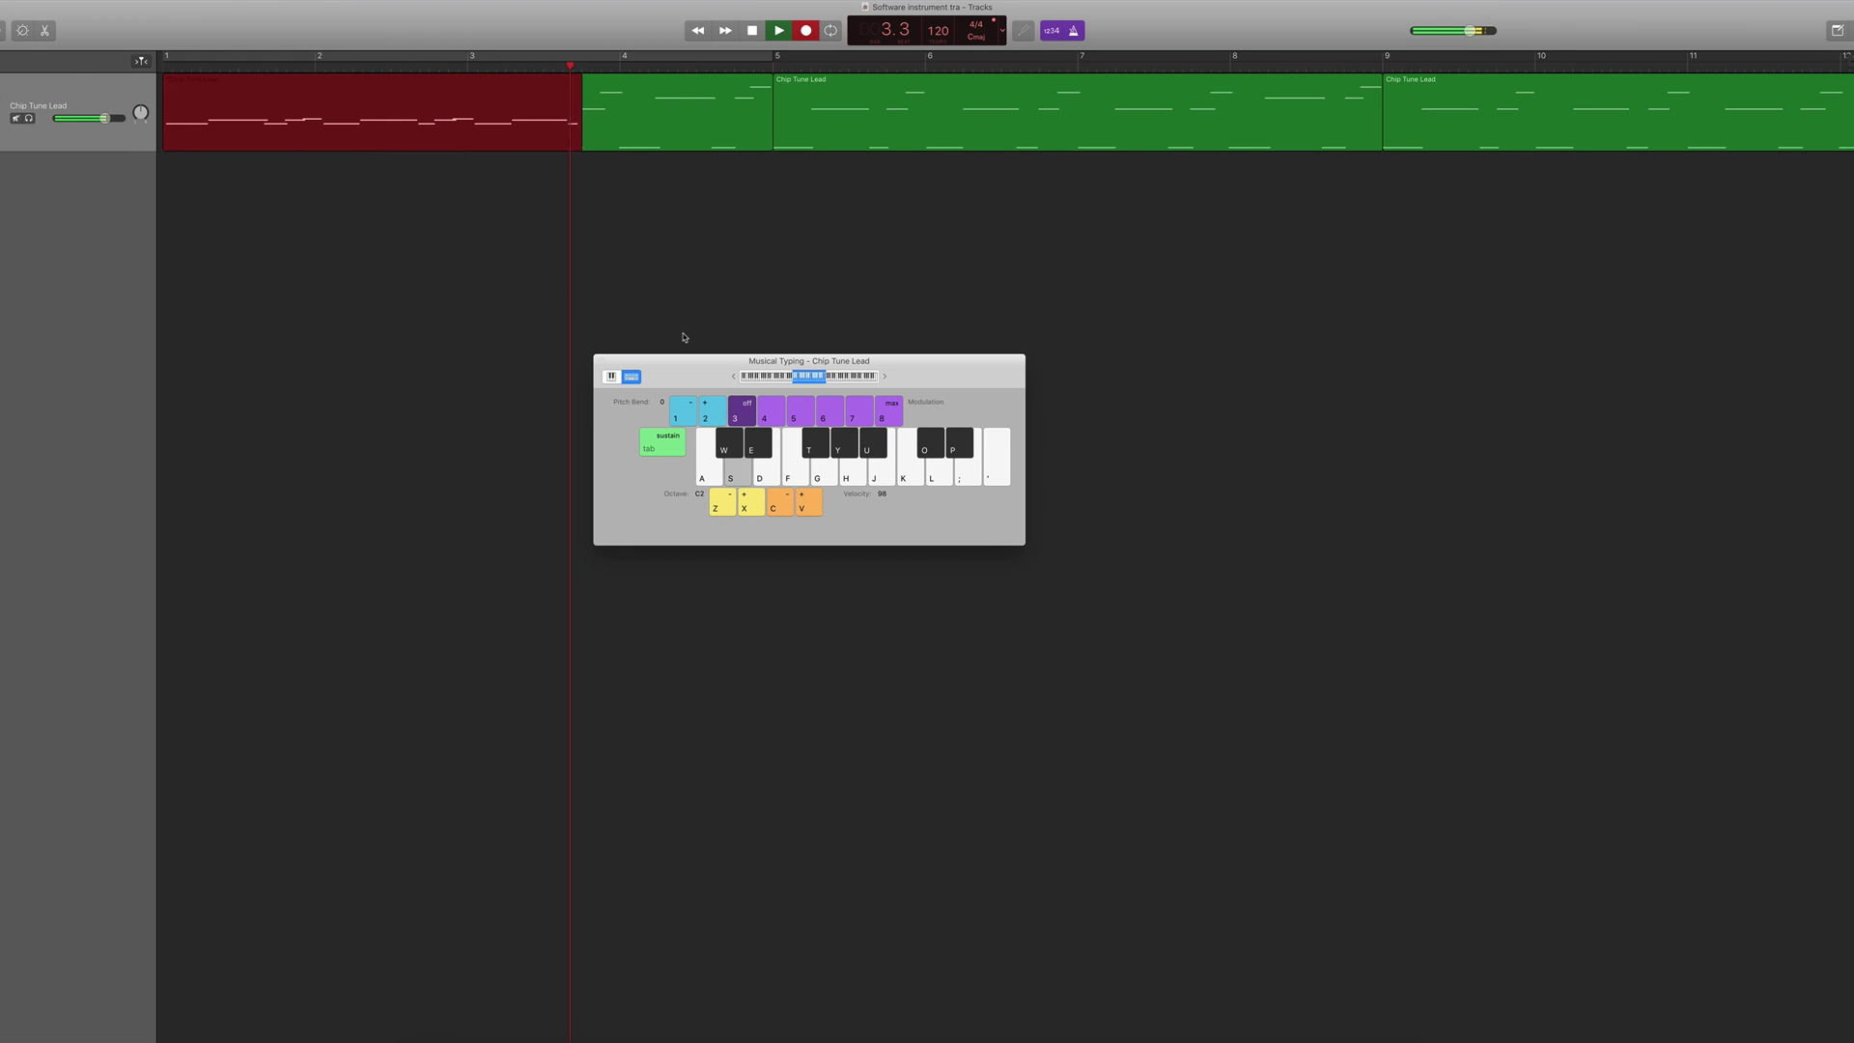
pyautogui.press('h')
pyautogui.press('k')
pyautogui.press('j')
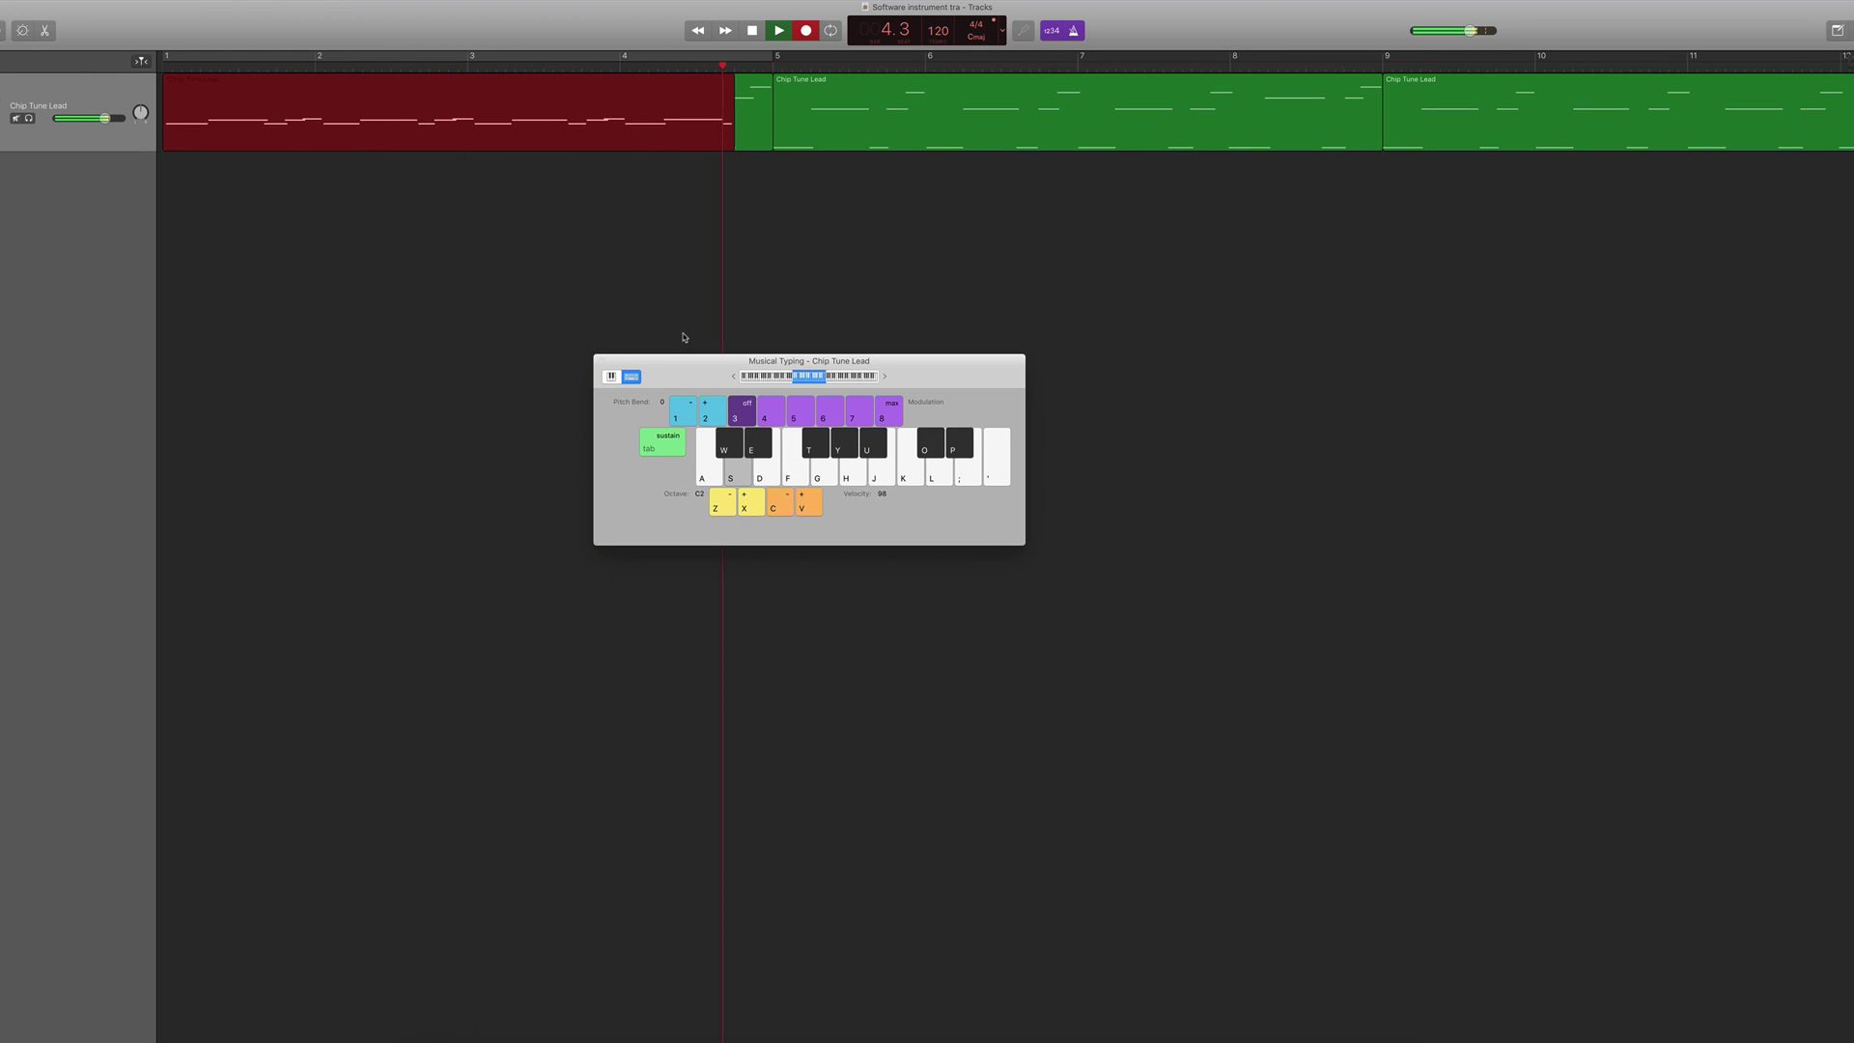
pyautogui.press('j')
pyautogui.press('l')
pyautogui.press('s')
pyautogui.press('space')
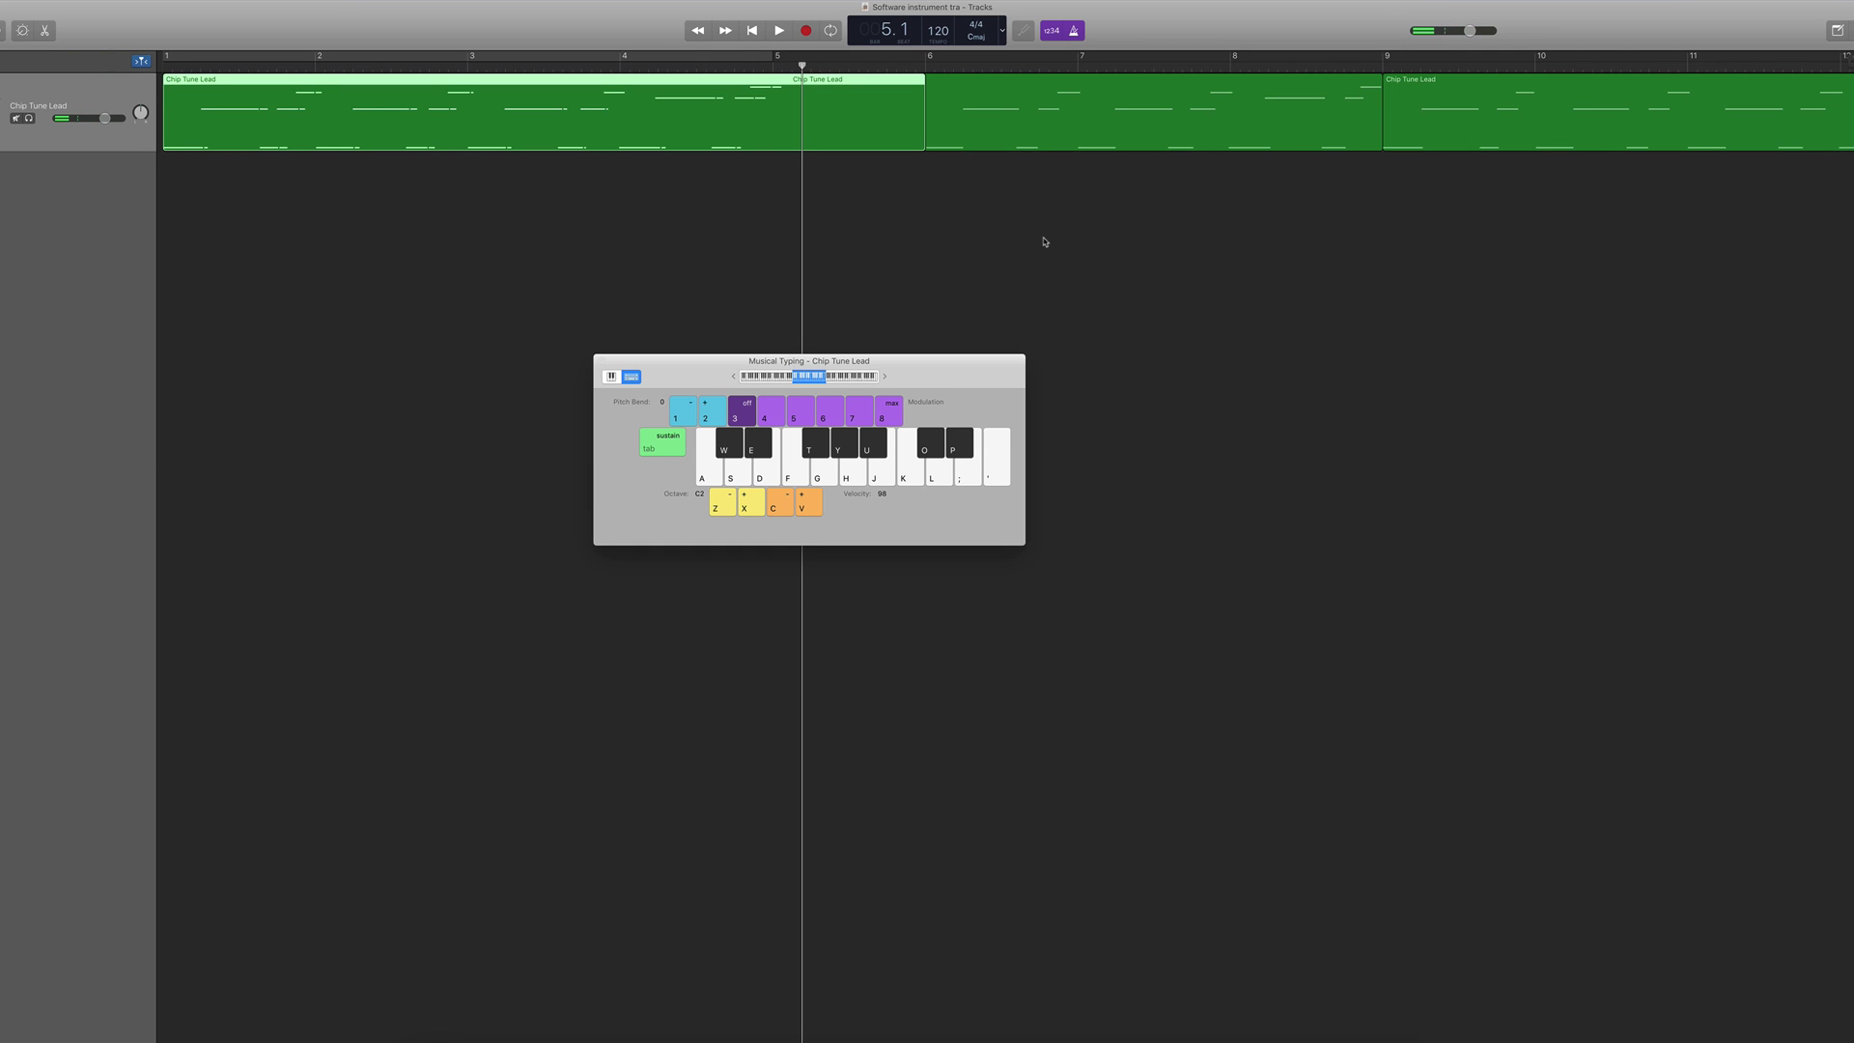
# Play the new recording back from the start of the song, then stop
pyautogui.press('Return')
pyautogui.press('space')
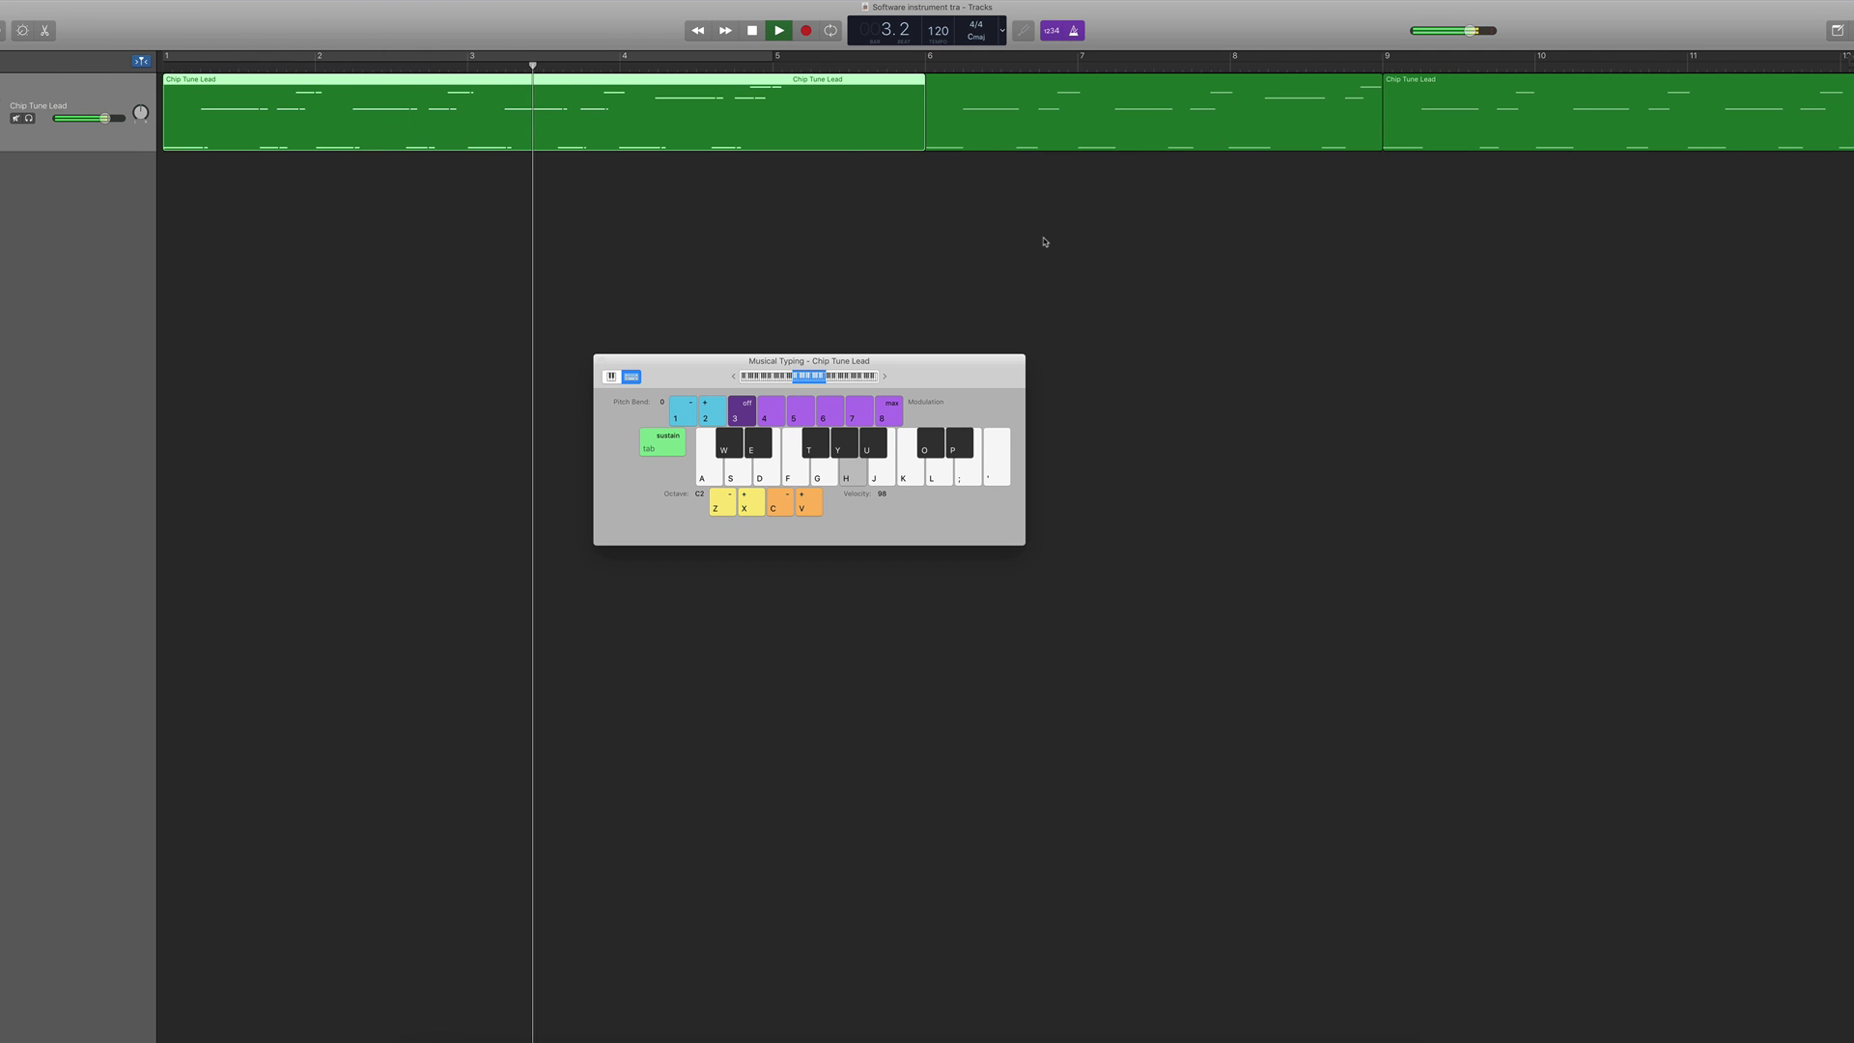
pyautogui.press('k')
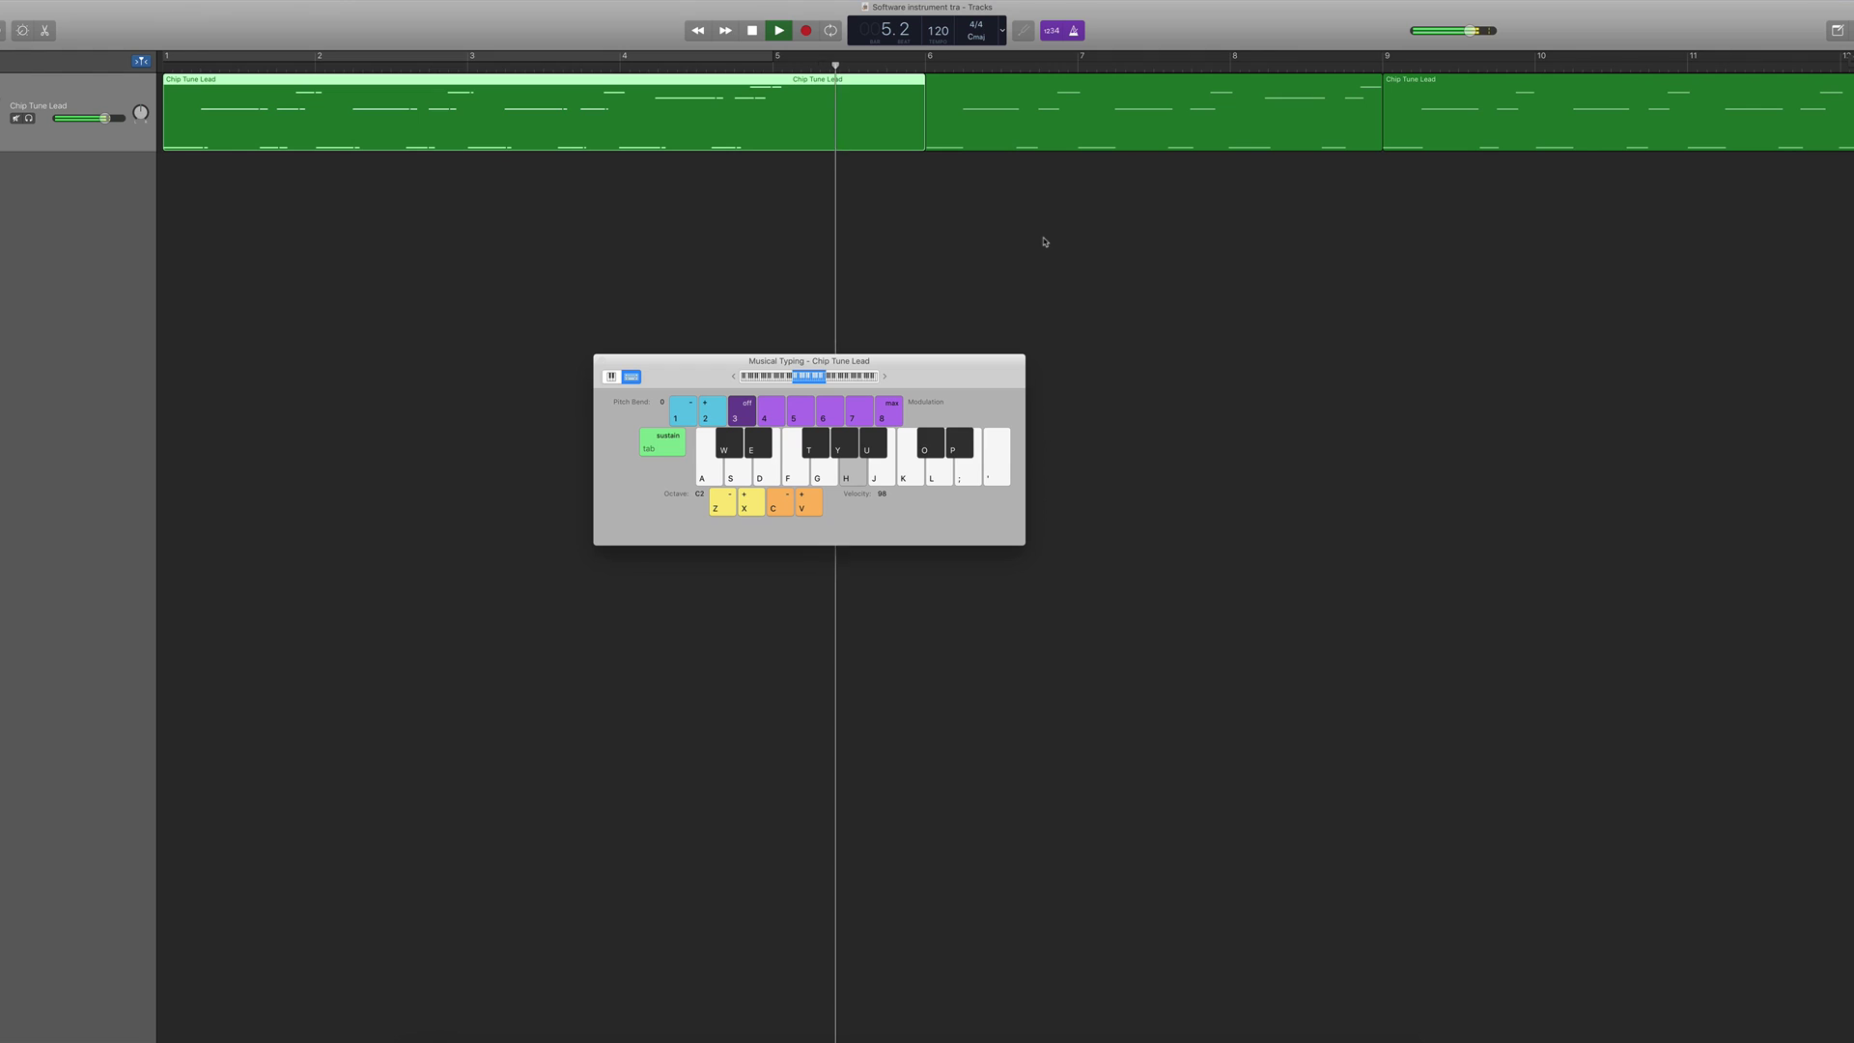
pyautogui.press('k')
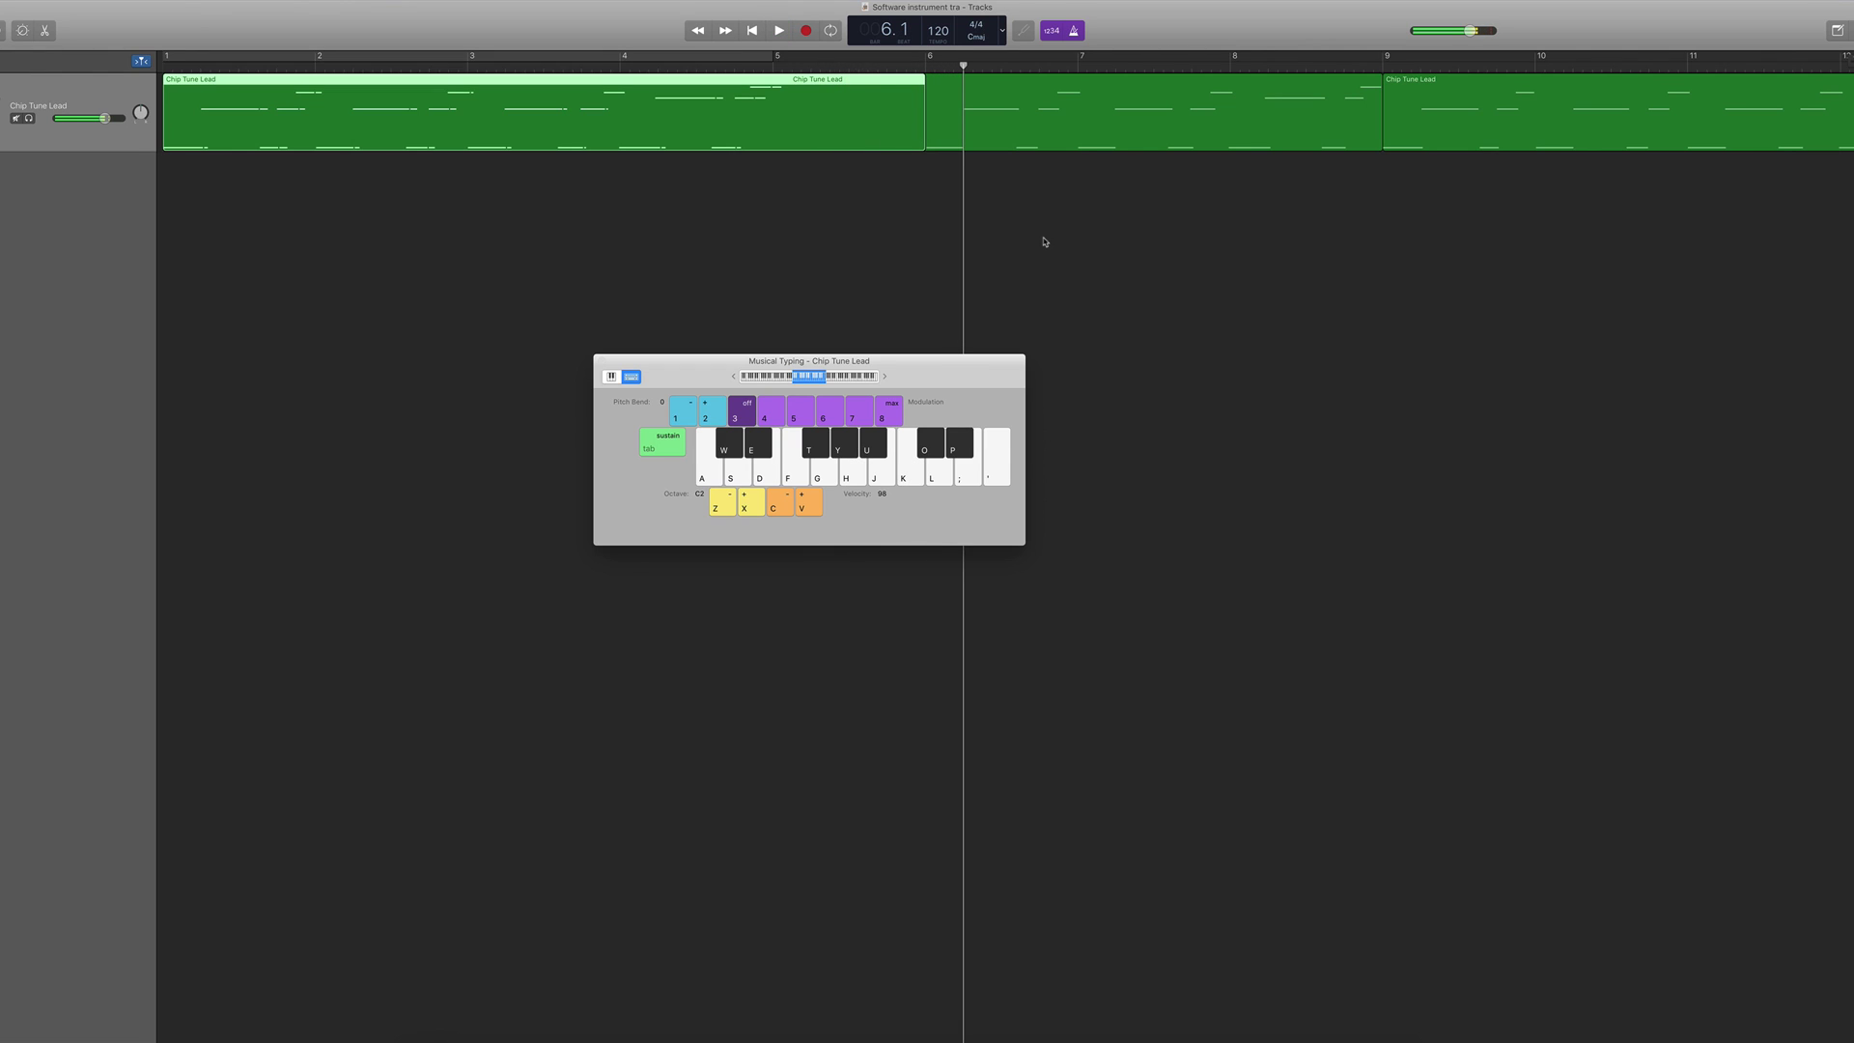
pyautogui.press('space')
pyautogui.press('Return')
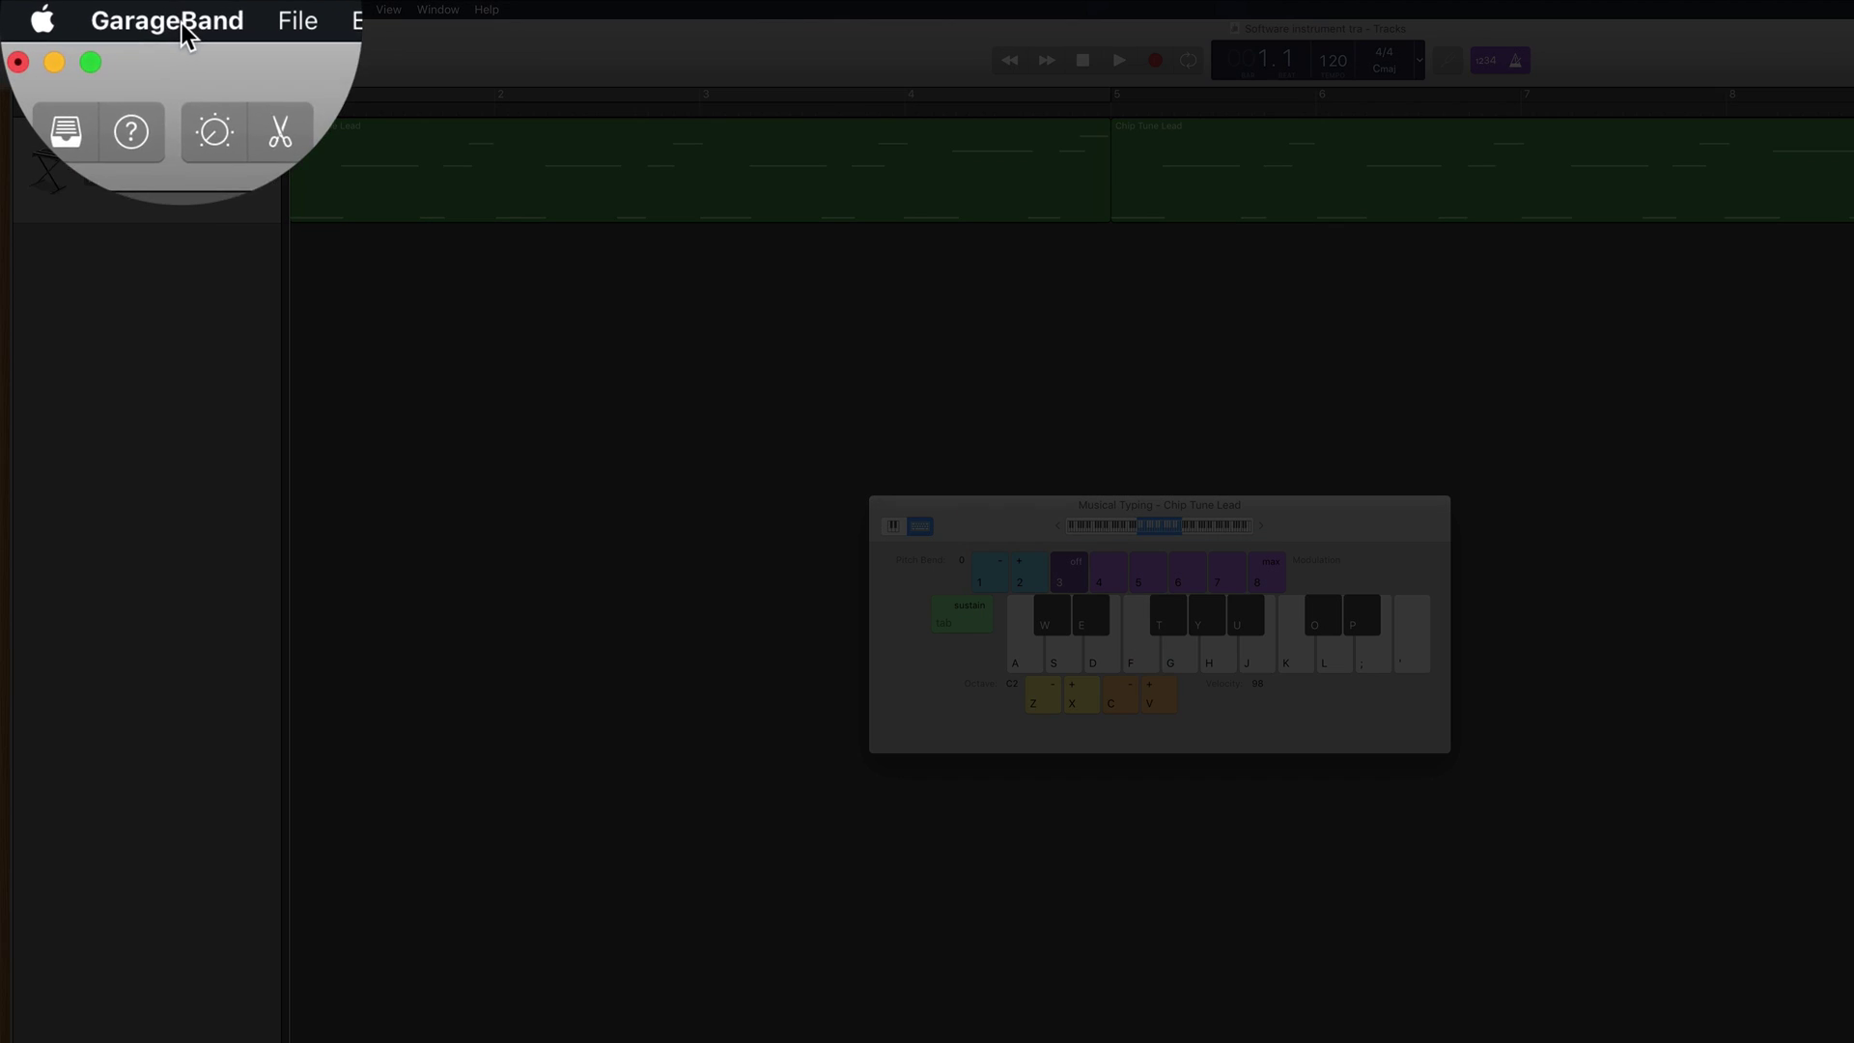
# Set the General preference Cycle On recording option to Create Takes
pyautogui.click(85, 12)
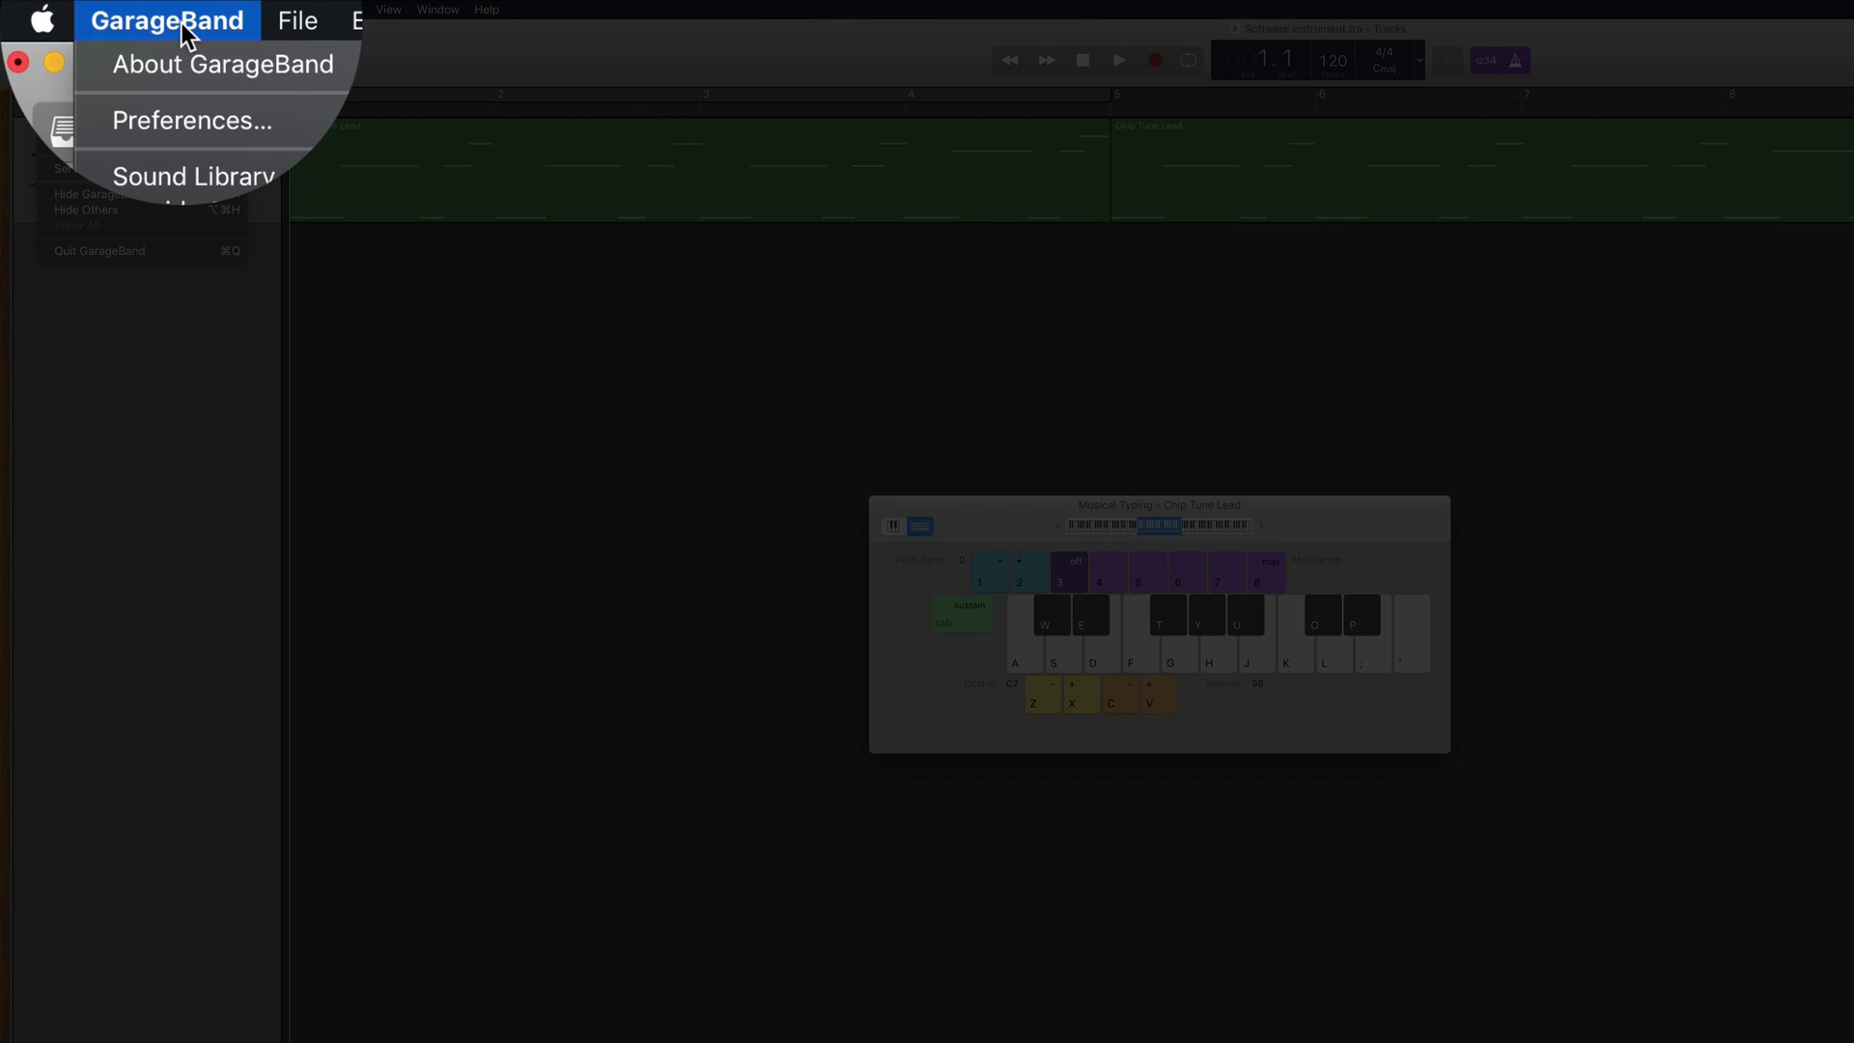
pyautogui.click(181, 126)
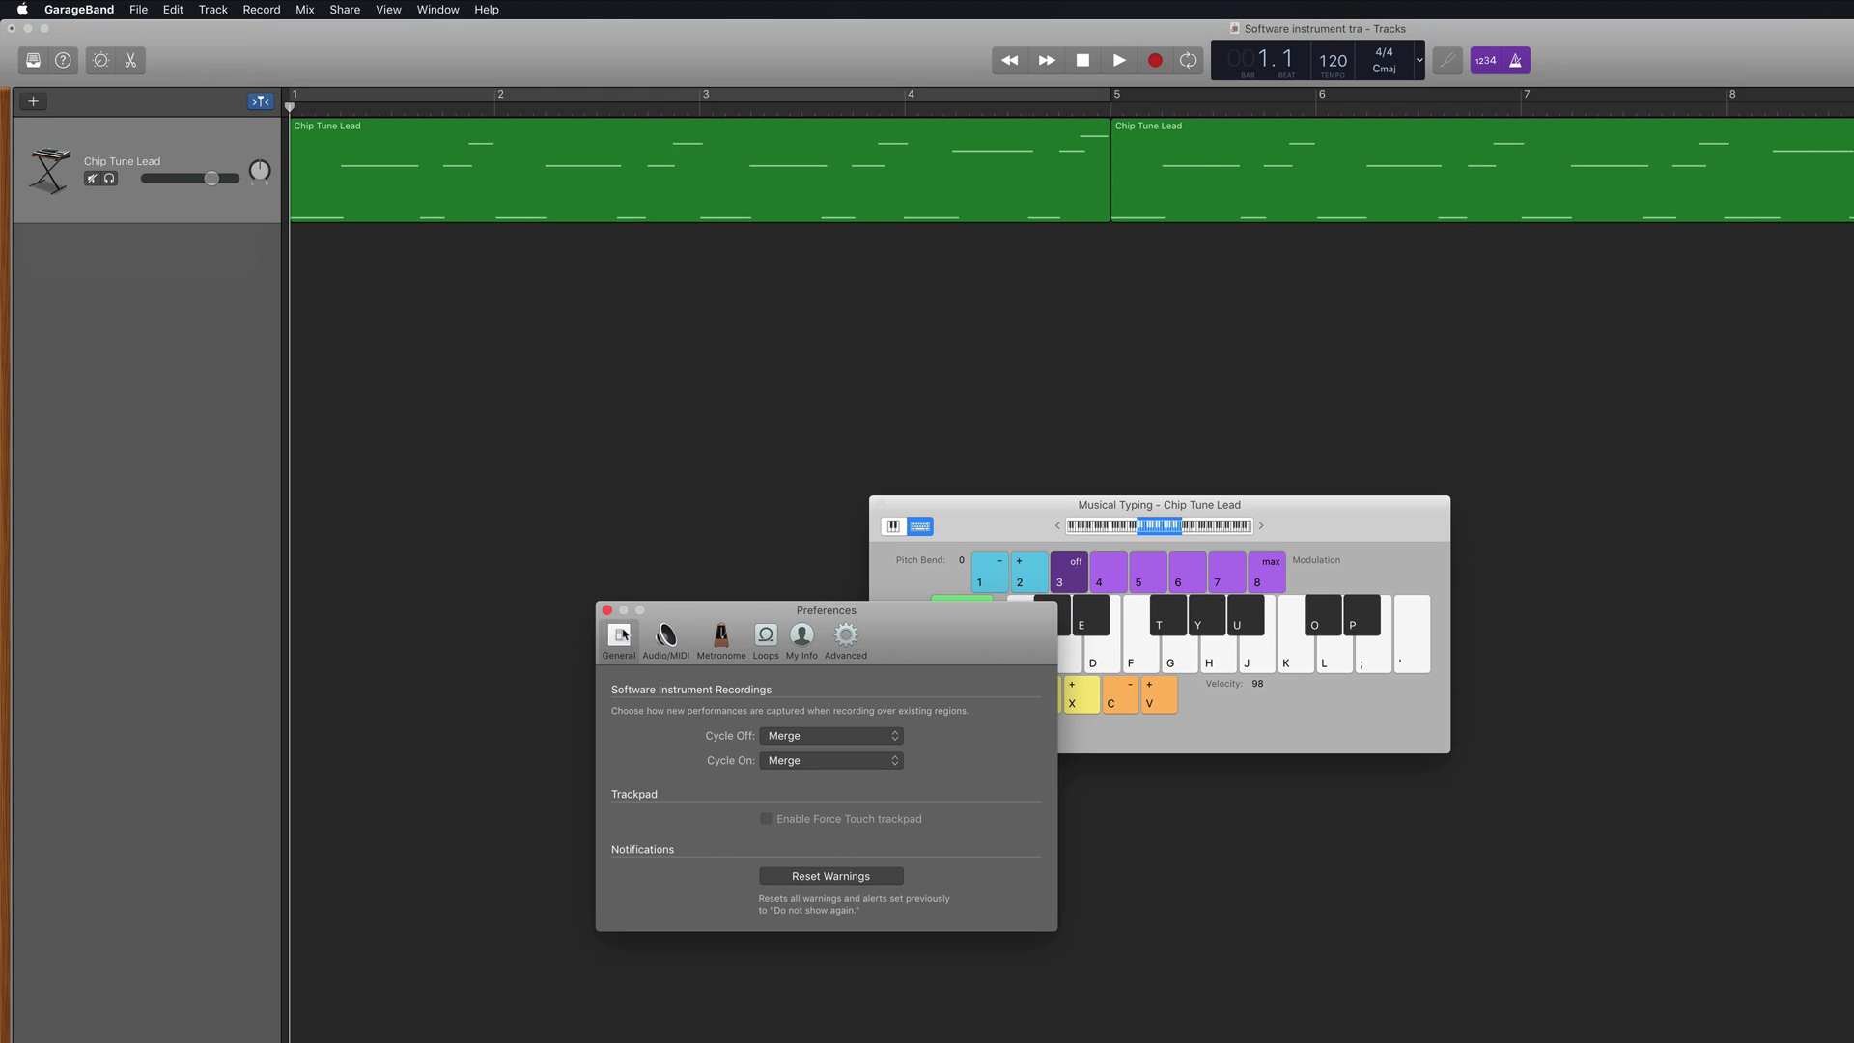
pyautogui.click(896, 763)
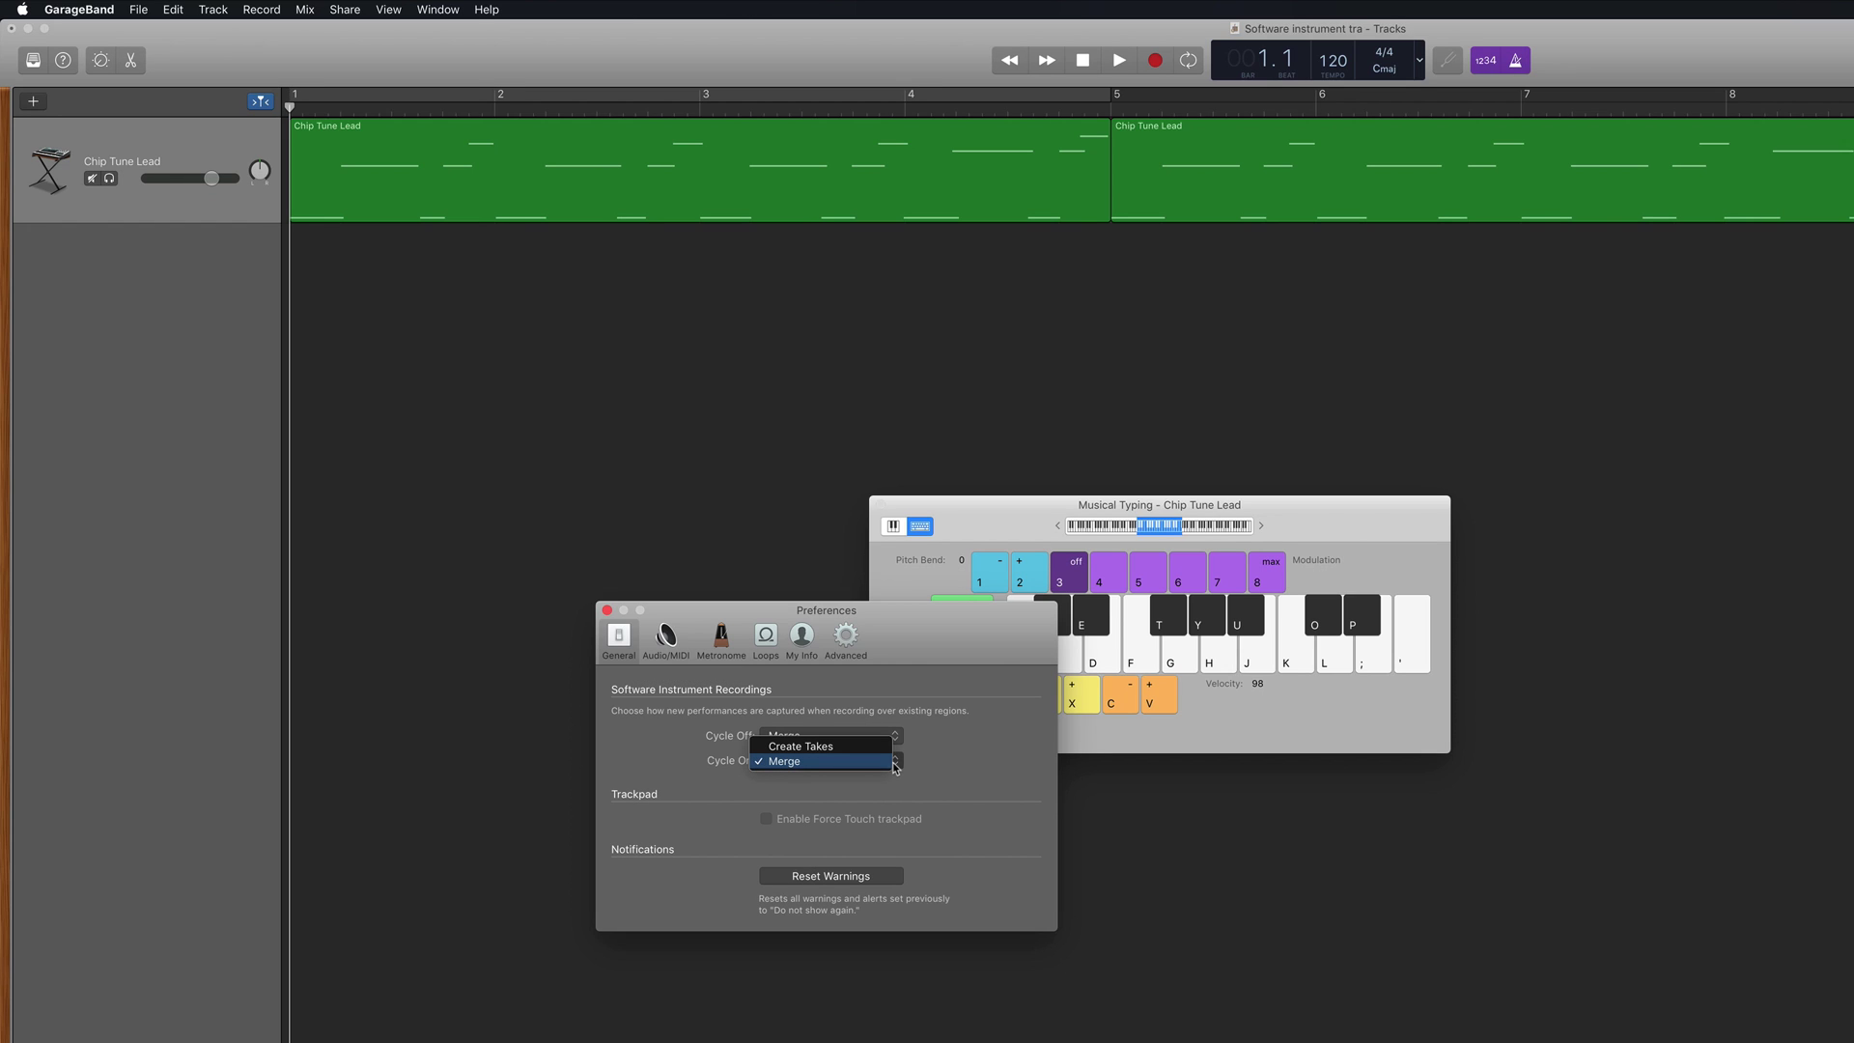
pyautogui.click(884, 748)
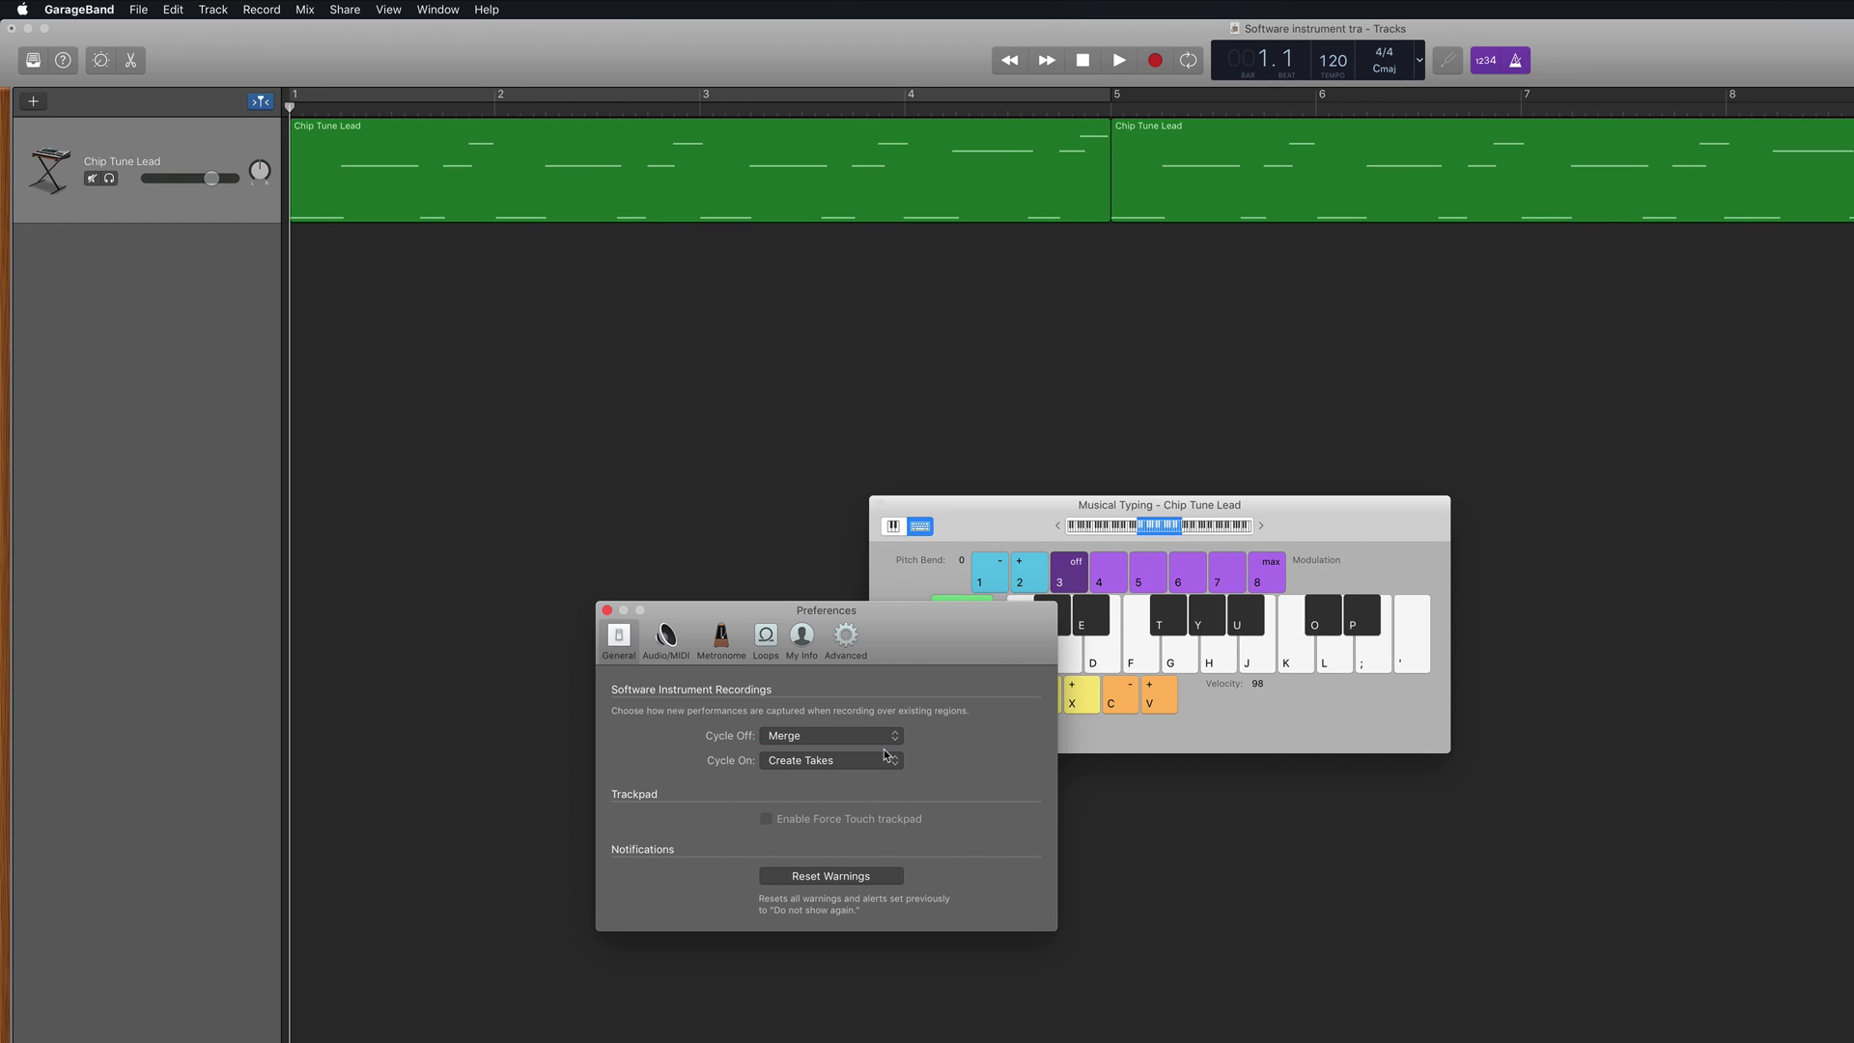
# Close Preferences, turn on Cycle, and adjust the cycle range to span bars 1 to 5
pyautogui.click(607, 611)
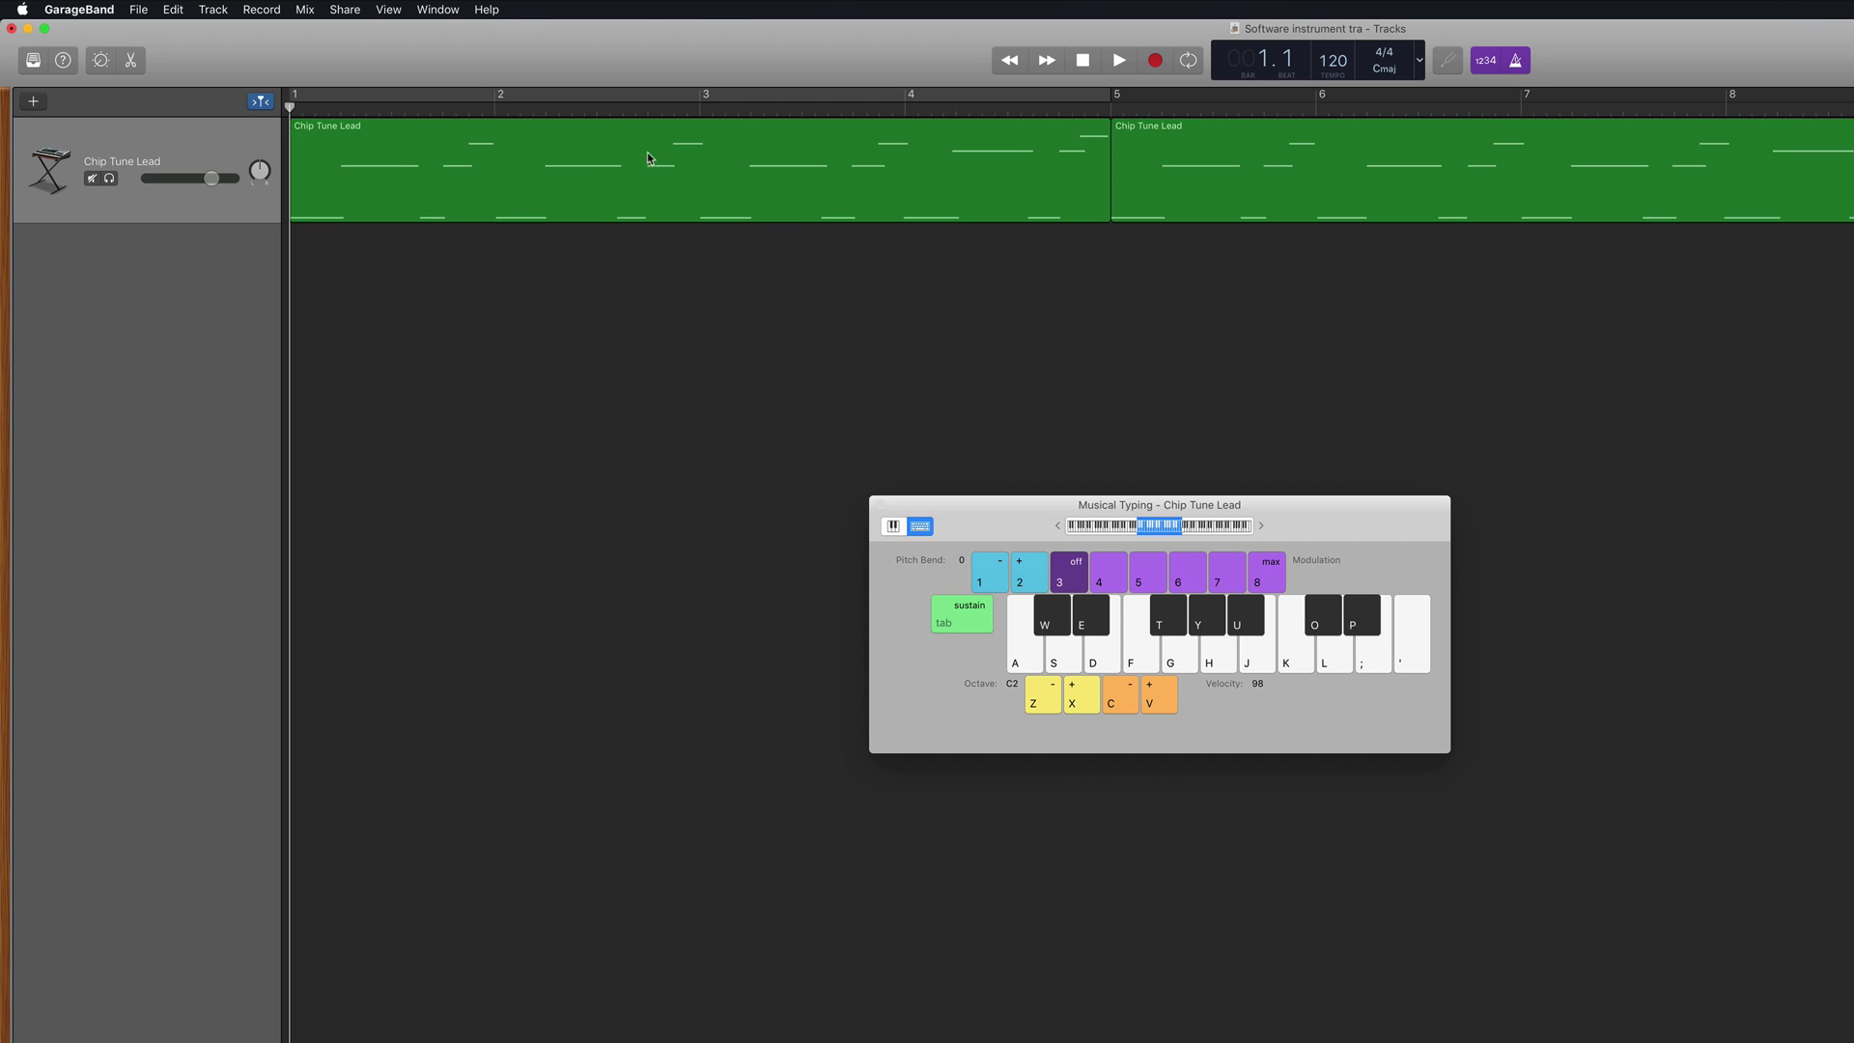
pyautogui.click(637, 95)
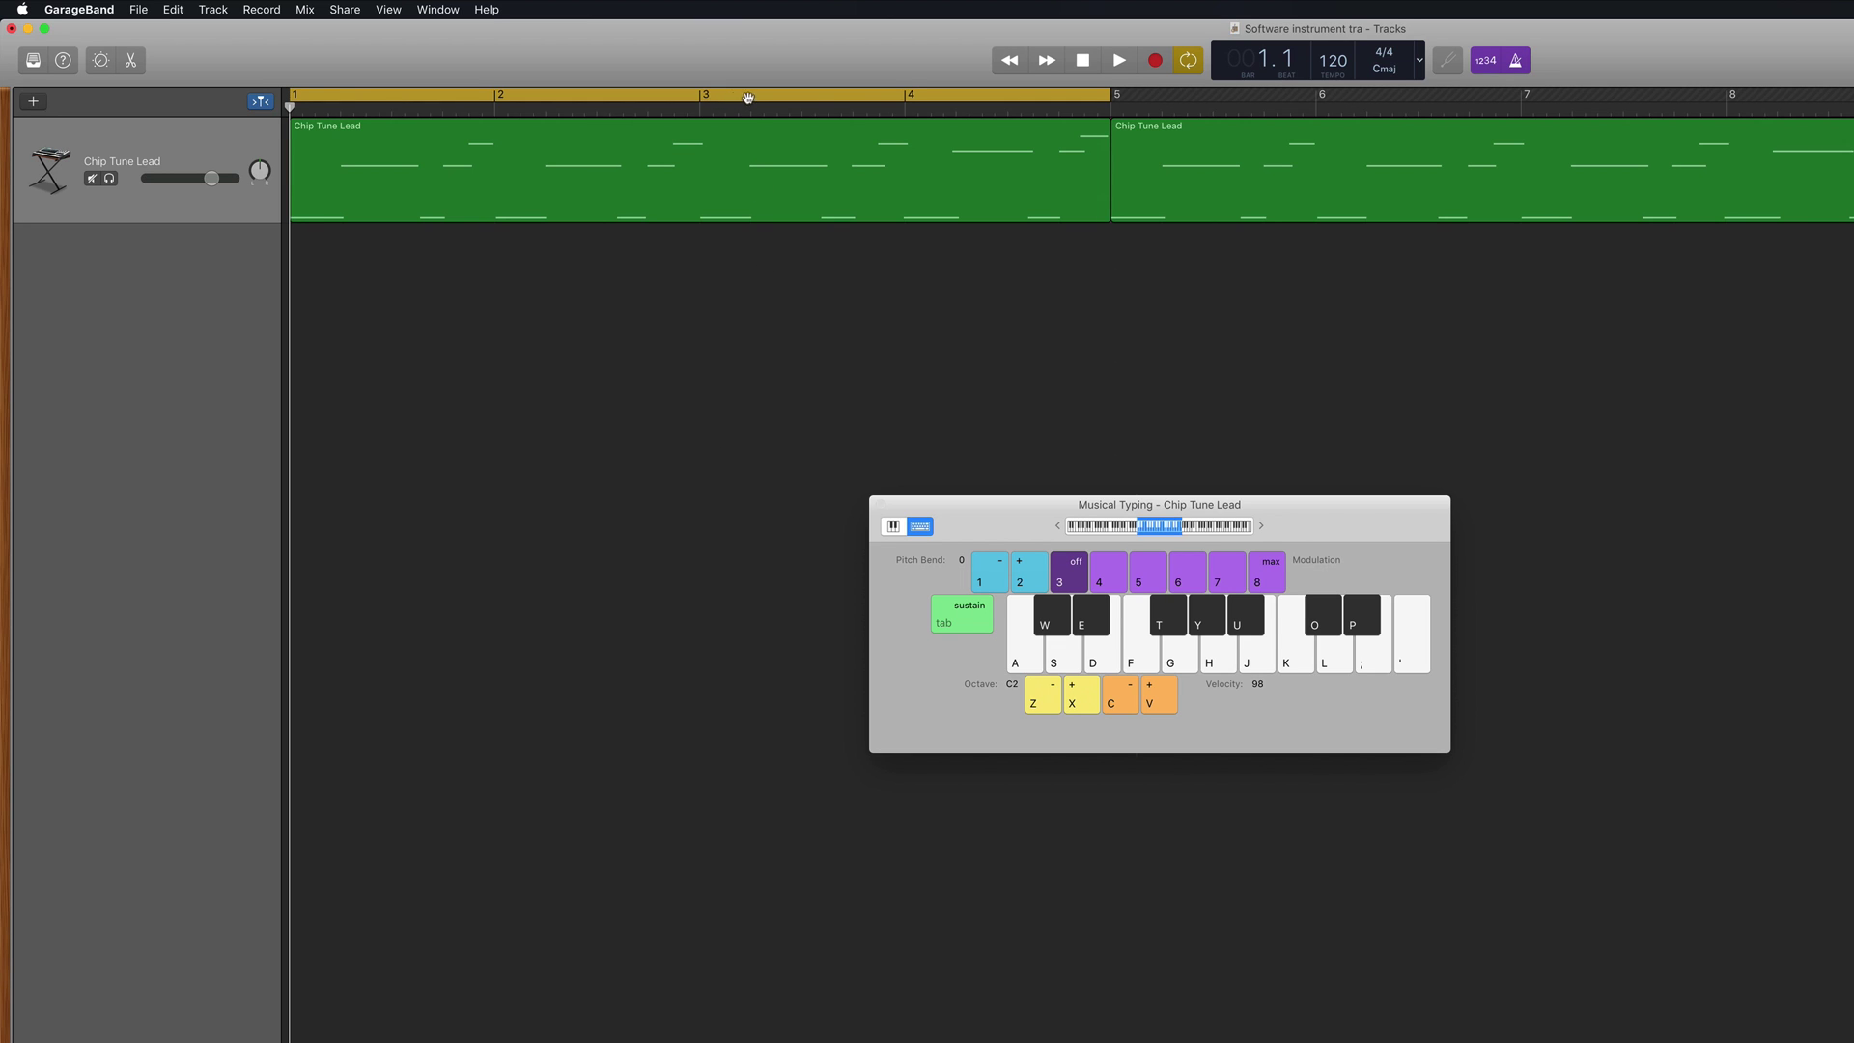
pyautogui.moveTo(748, 97); pyautogui.dragTo(895, 96)
pyautogui.moveTo(470, 95)
pyautogui.mouseDown()
pyautogui.moveTo(579, 95)
pyautogui.moveTo(476, 94)
pyautogui.mouseUp()
pyautogui.moveTo(849, 94); pyautogui.dragTo(663, 95)
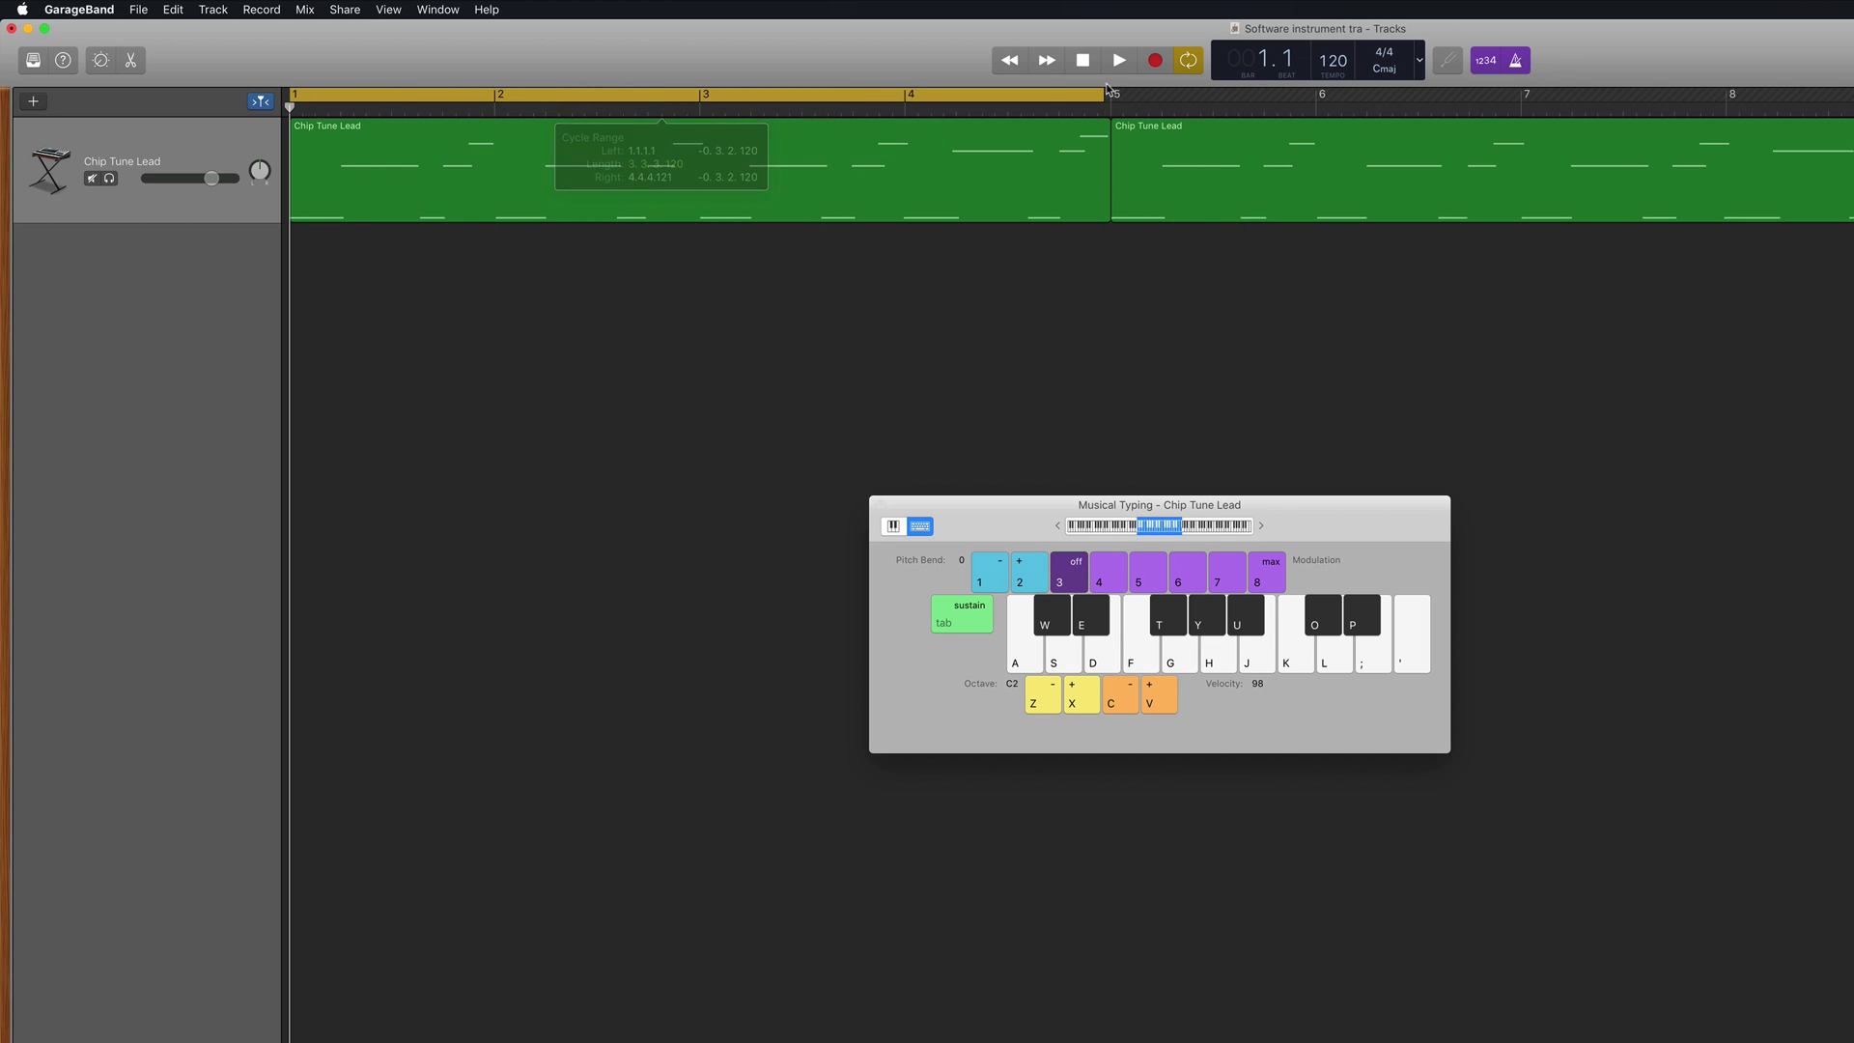
pyautogui.moveTo(1113, 97); pyautogui.dragTo(1113, 96)
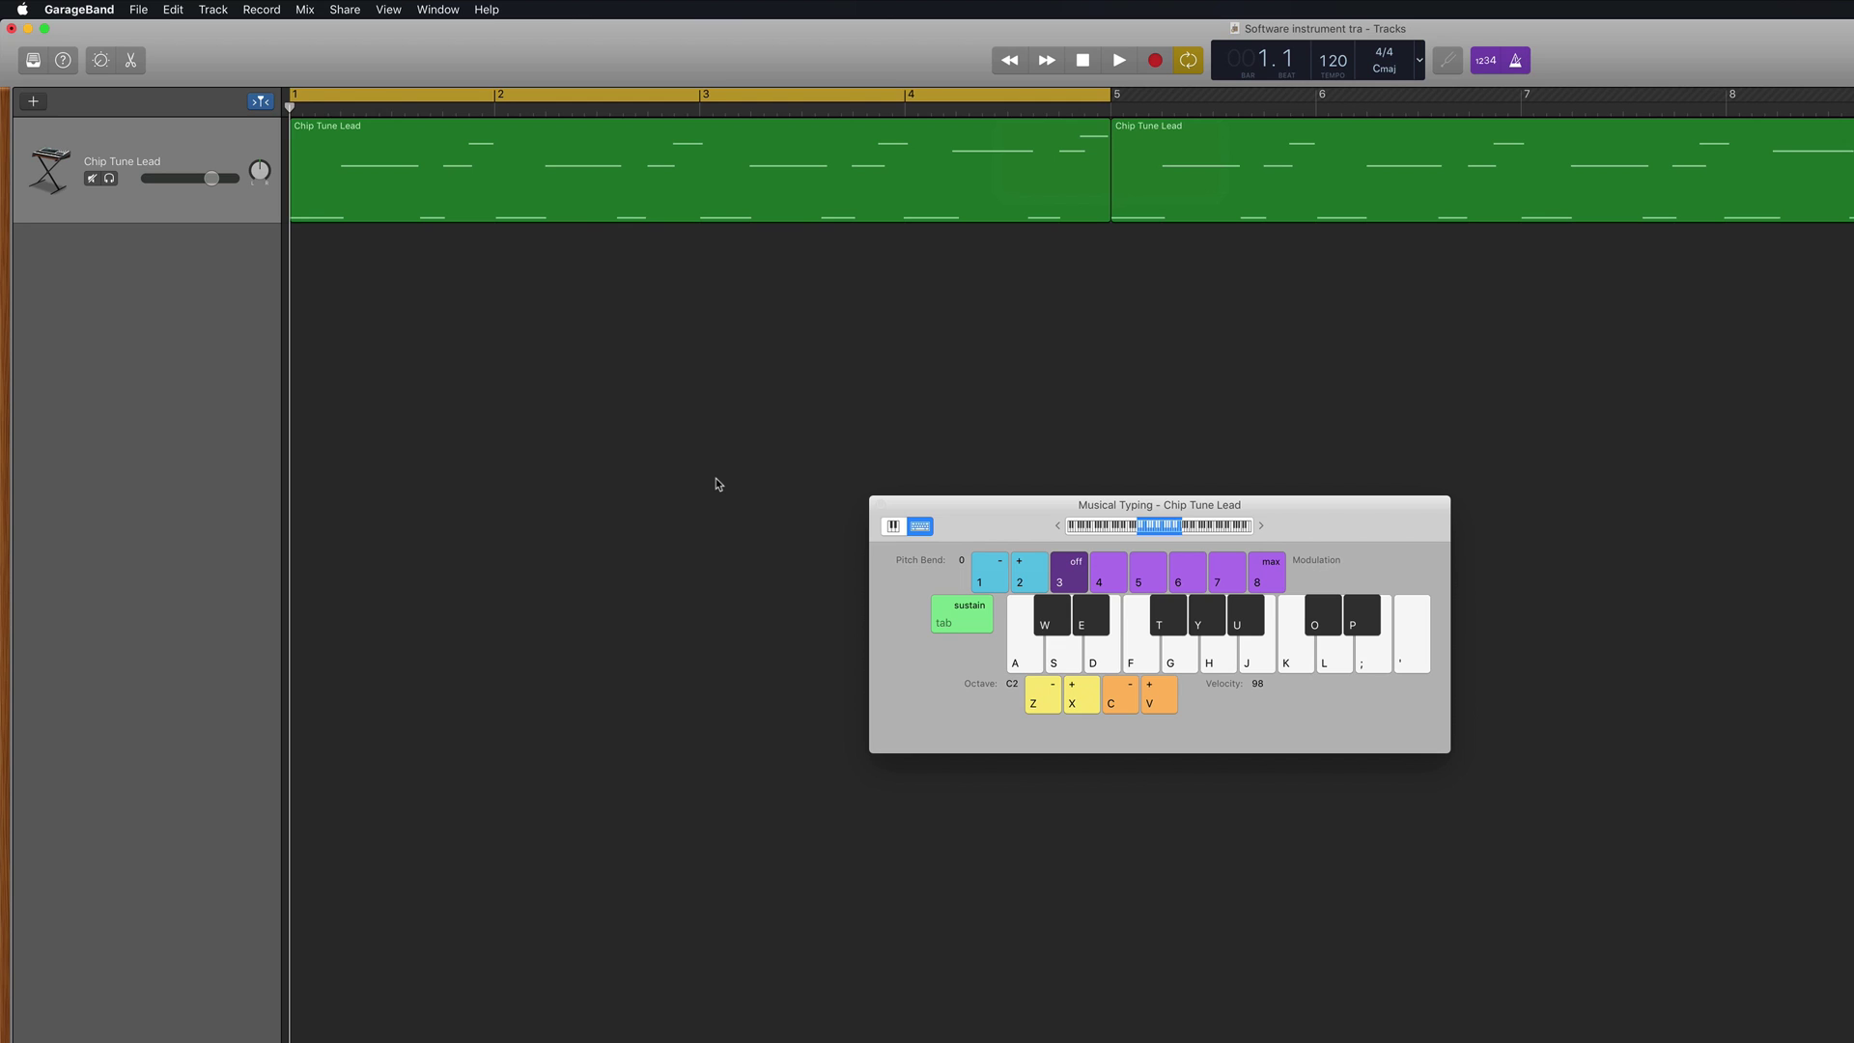
# Select the first Chip Tune Lead region and start recording over the cycle range
pyautogui.click(170, 139)
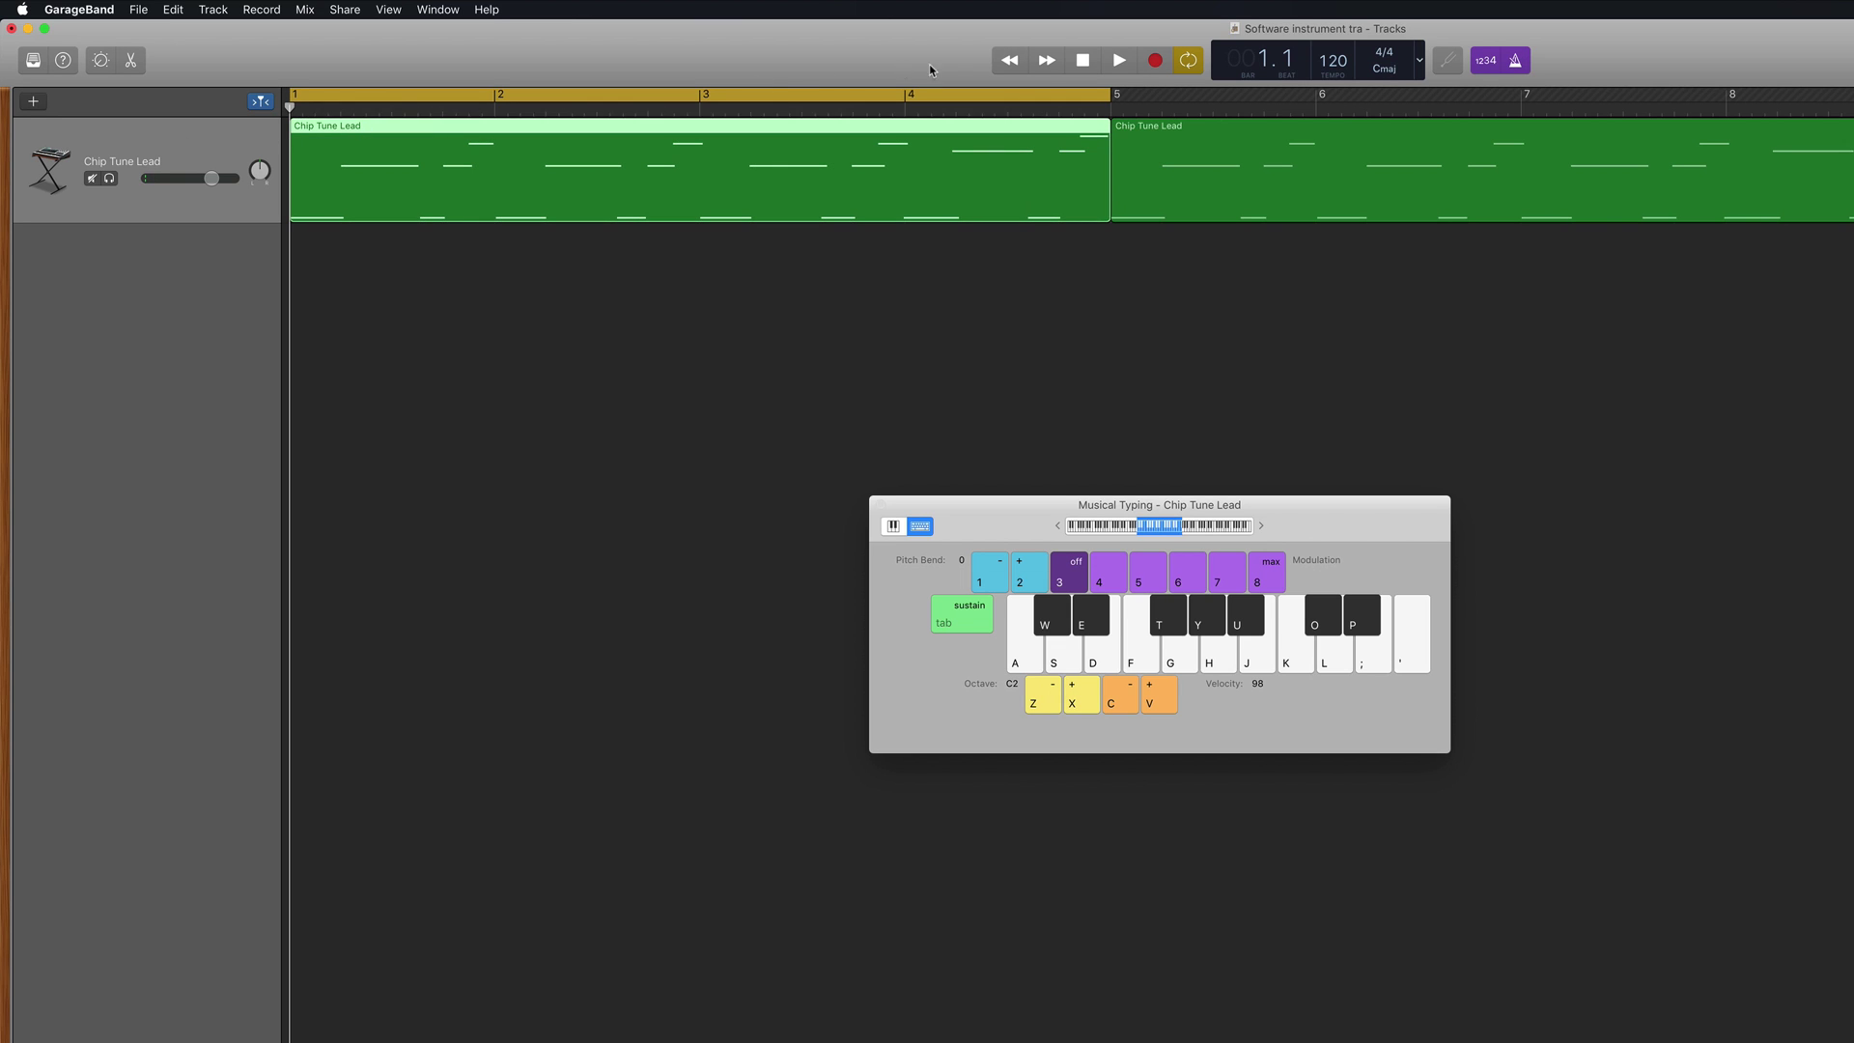
pyautogui.click(1156, 61)
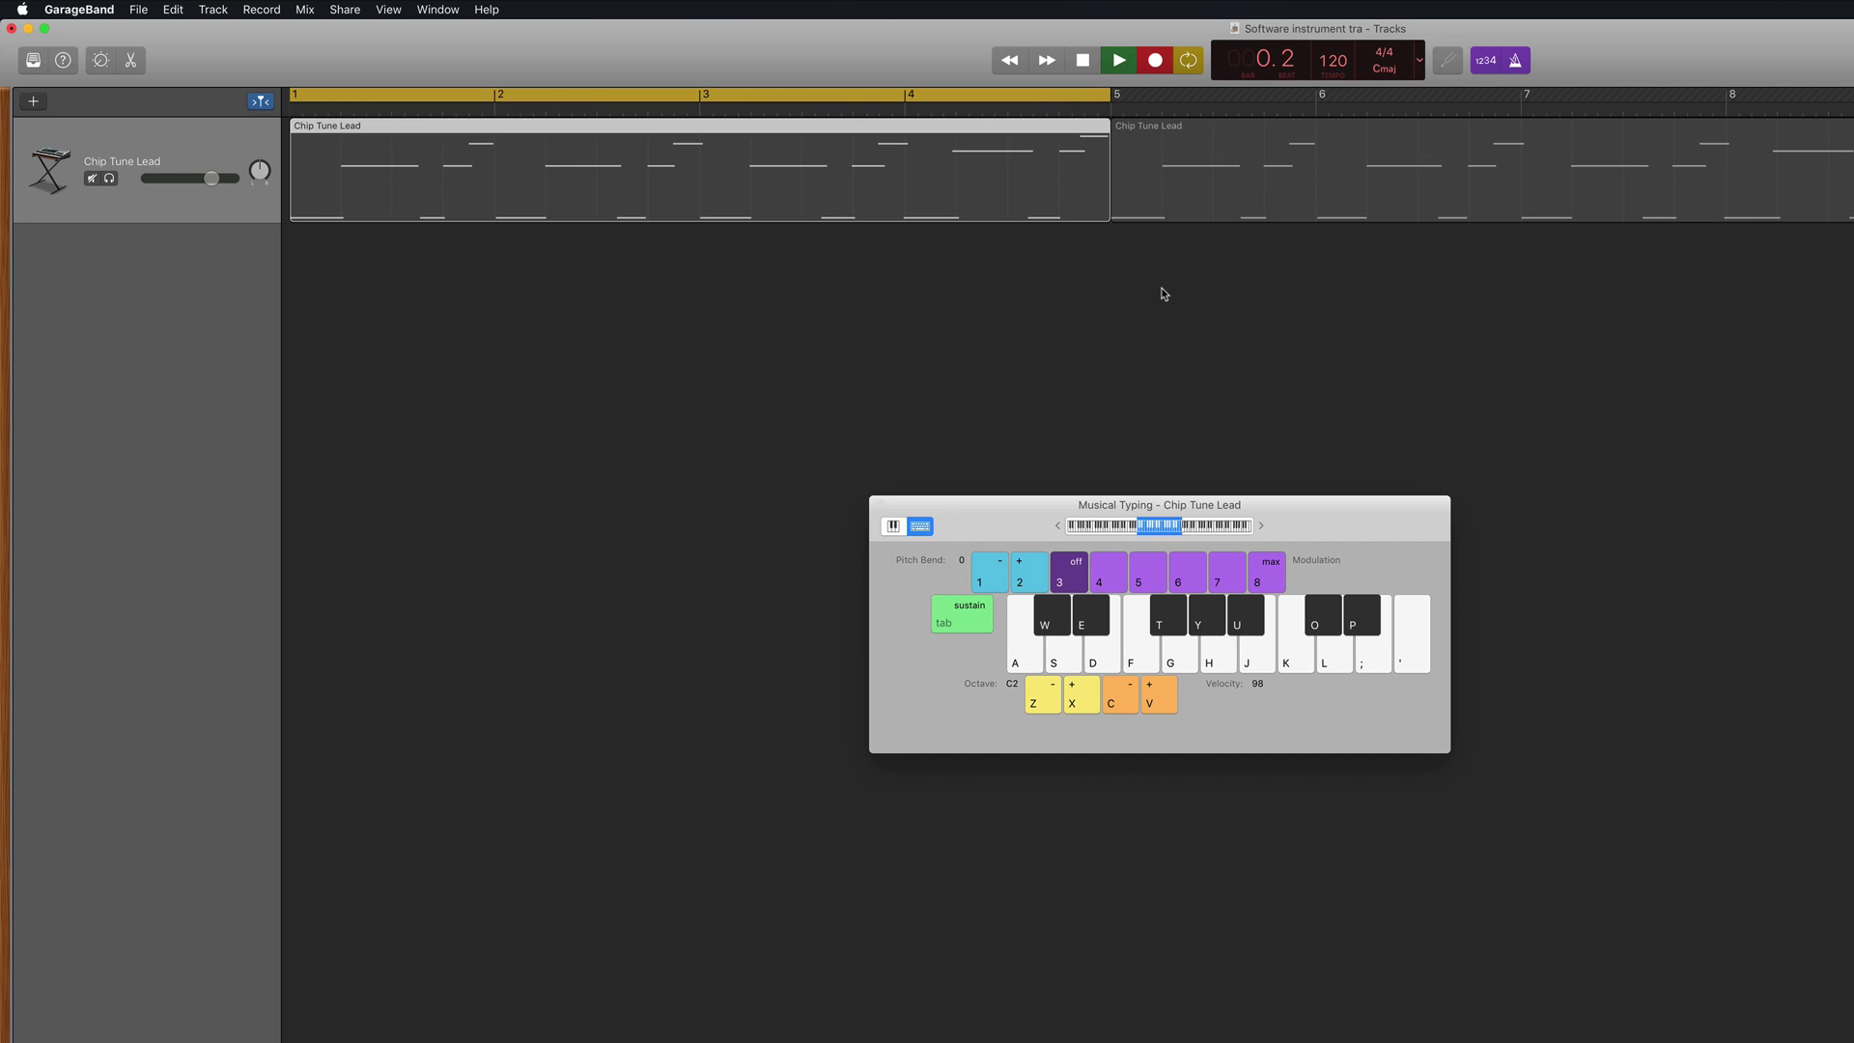
# Play the first take's melody with S, H, K and J notes
pyautogui.press('s')
pyautogui.press('h')
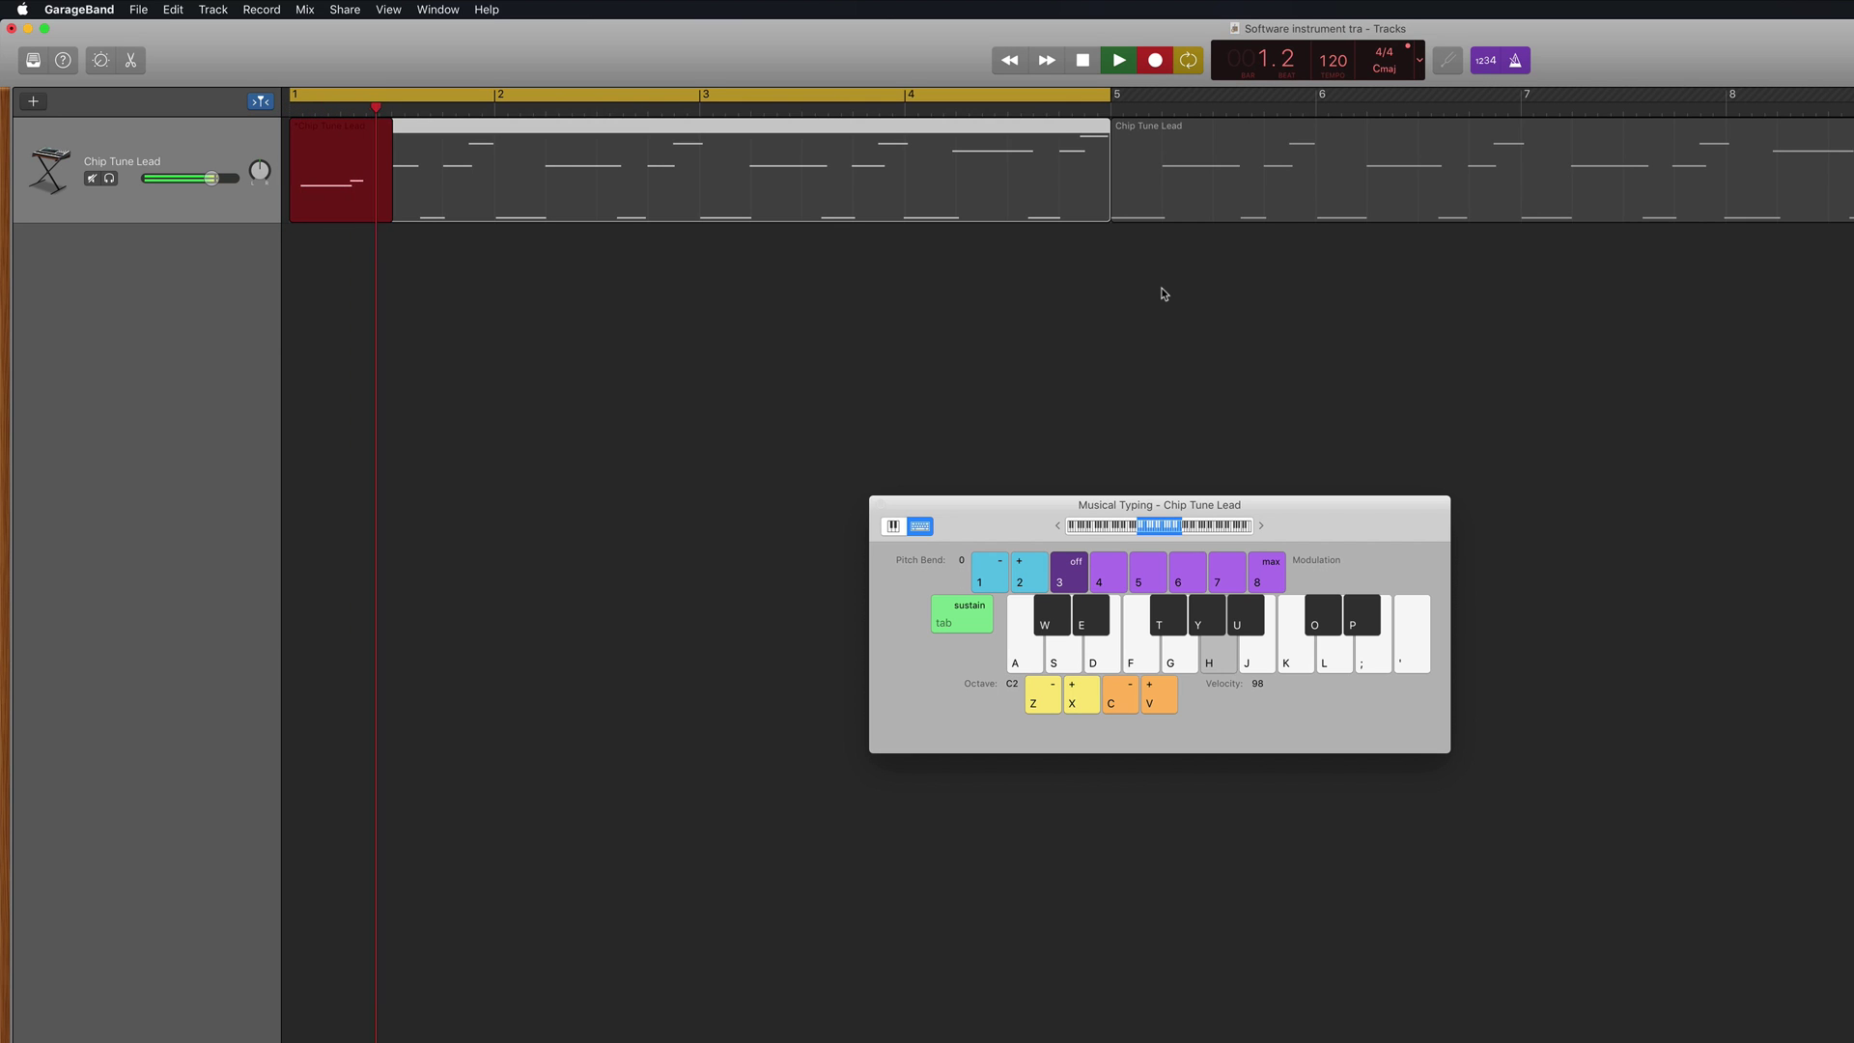
pyautogui.press('s')
pyautogui.press('k')
pyautogui.press('s')
pyautogui.press('h')
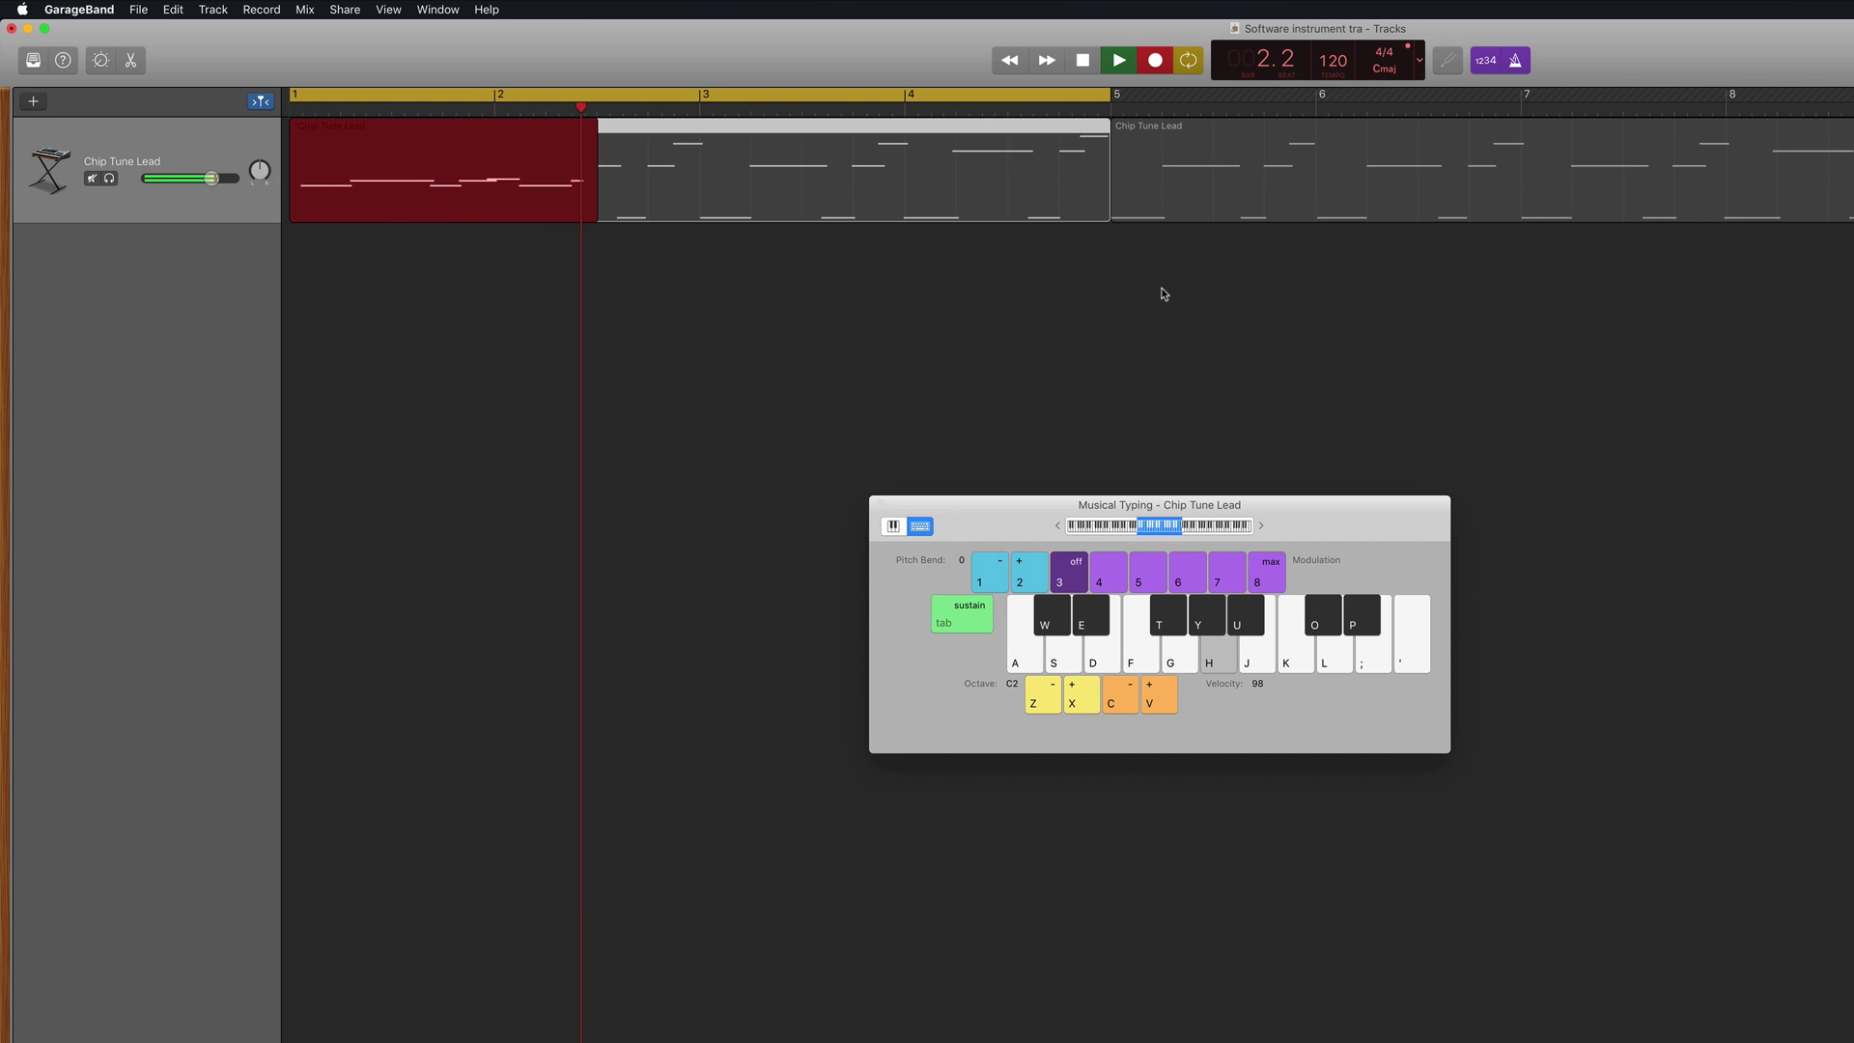
pyautogui.press('k')
pyautogui.press('s')
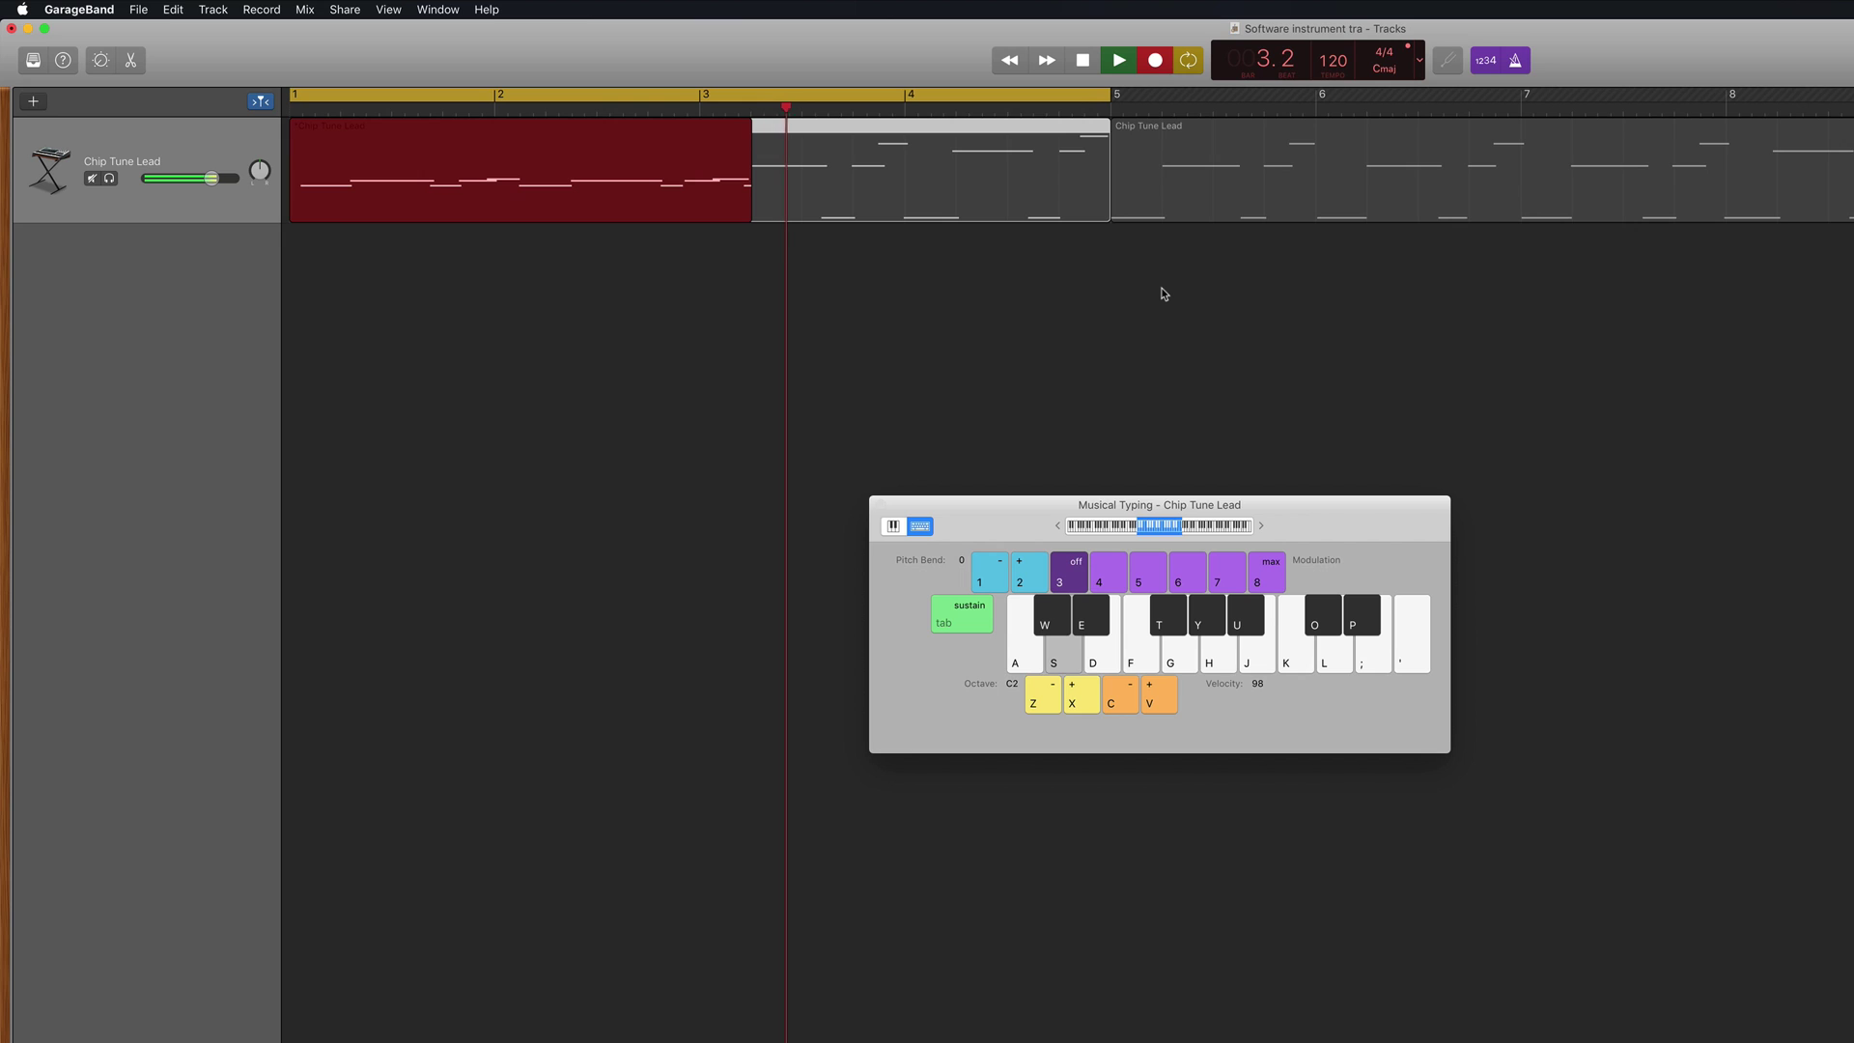
pyautogui.press('s')
pyautogui.press('k')
pyautogui.press('s')
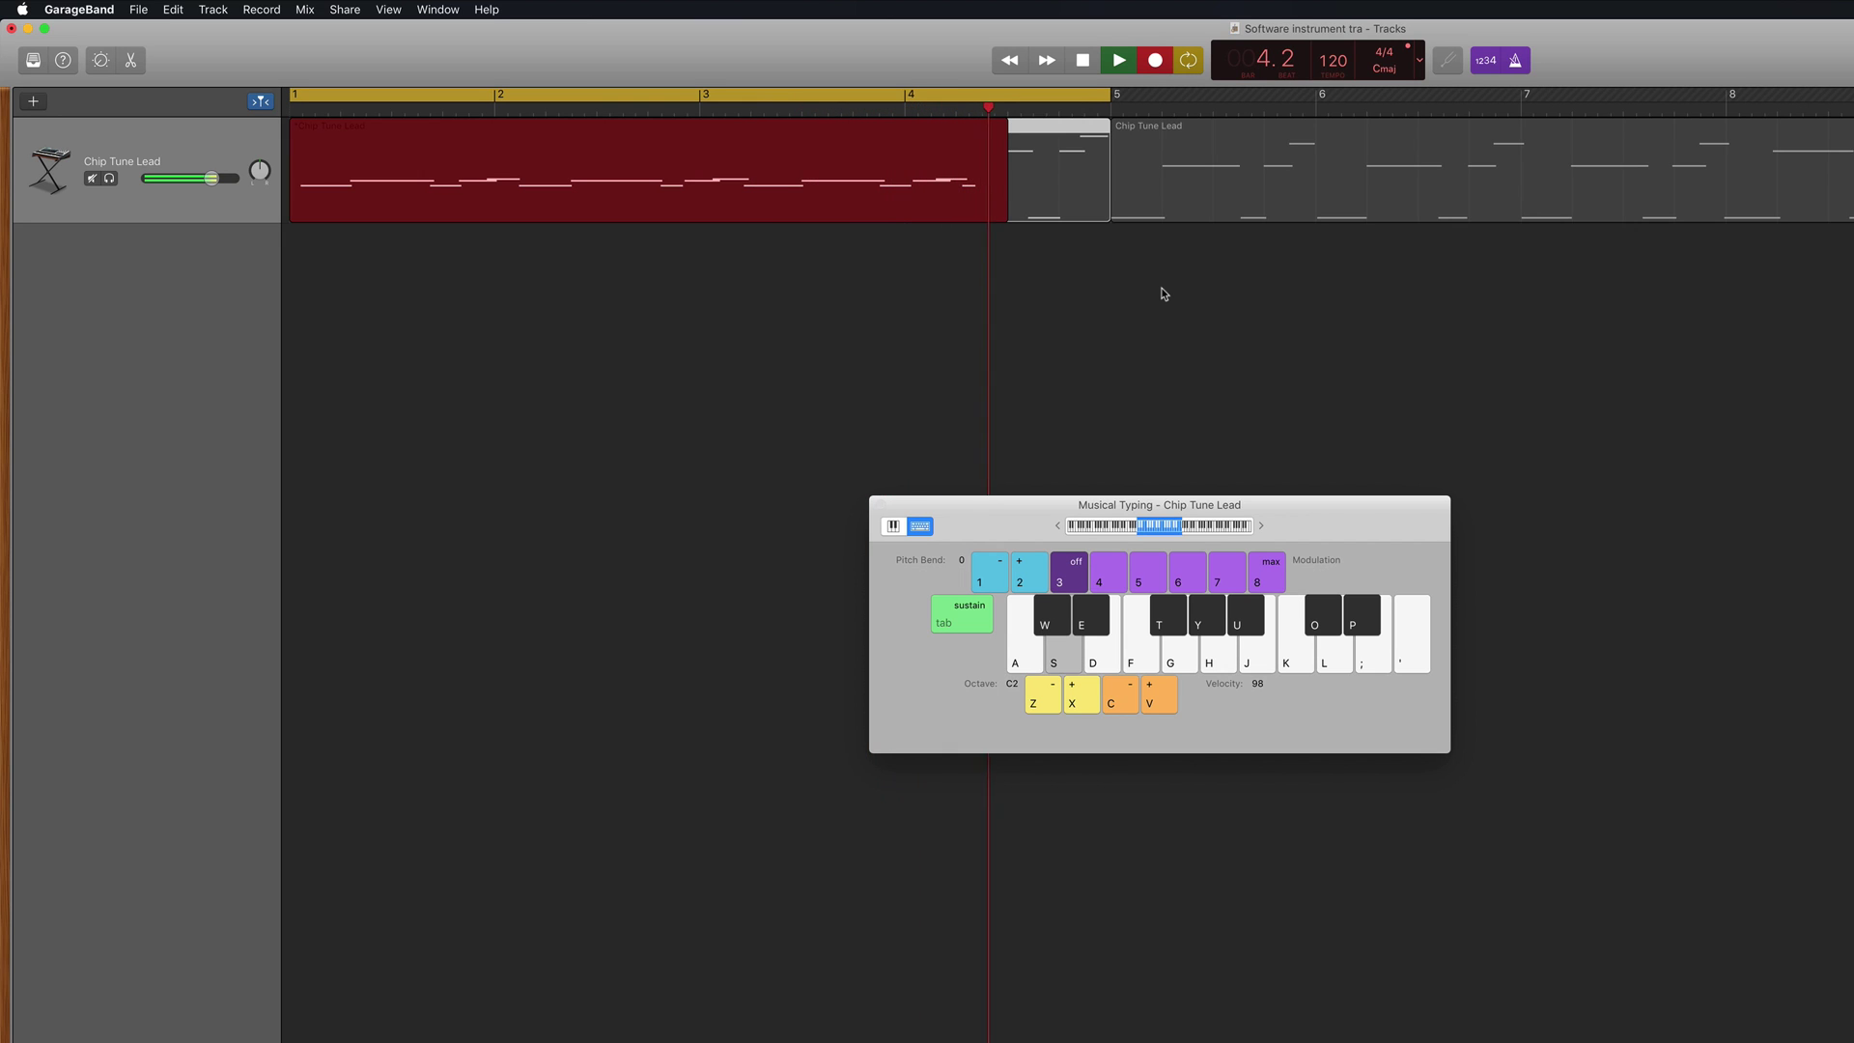
pyautogui.press('j')
# Play the melody again for the second take, then stop the looped recording
pyautogui.press('s')
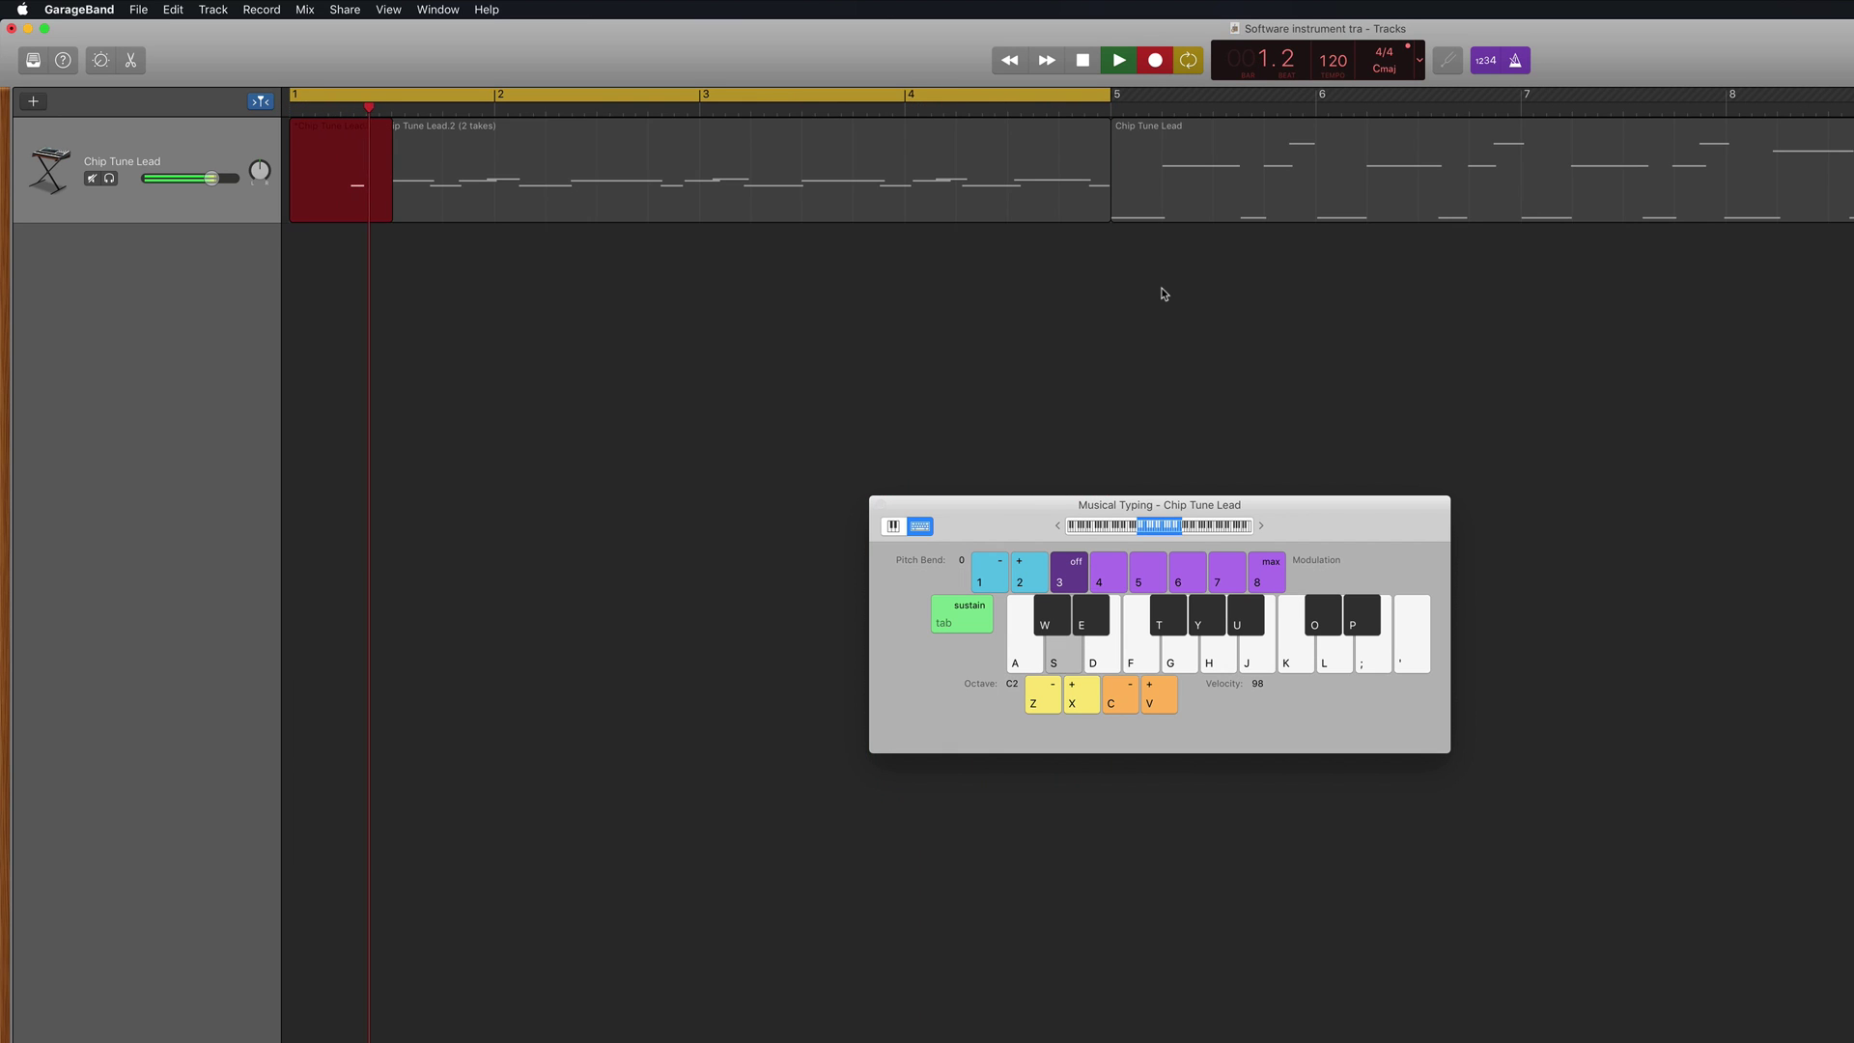
pyautogui.press('h')
pyautogui.press('s')
pyautogui.press('k')
pyautogui.press('s')
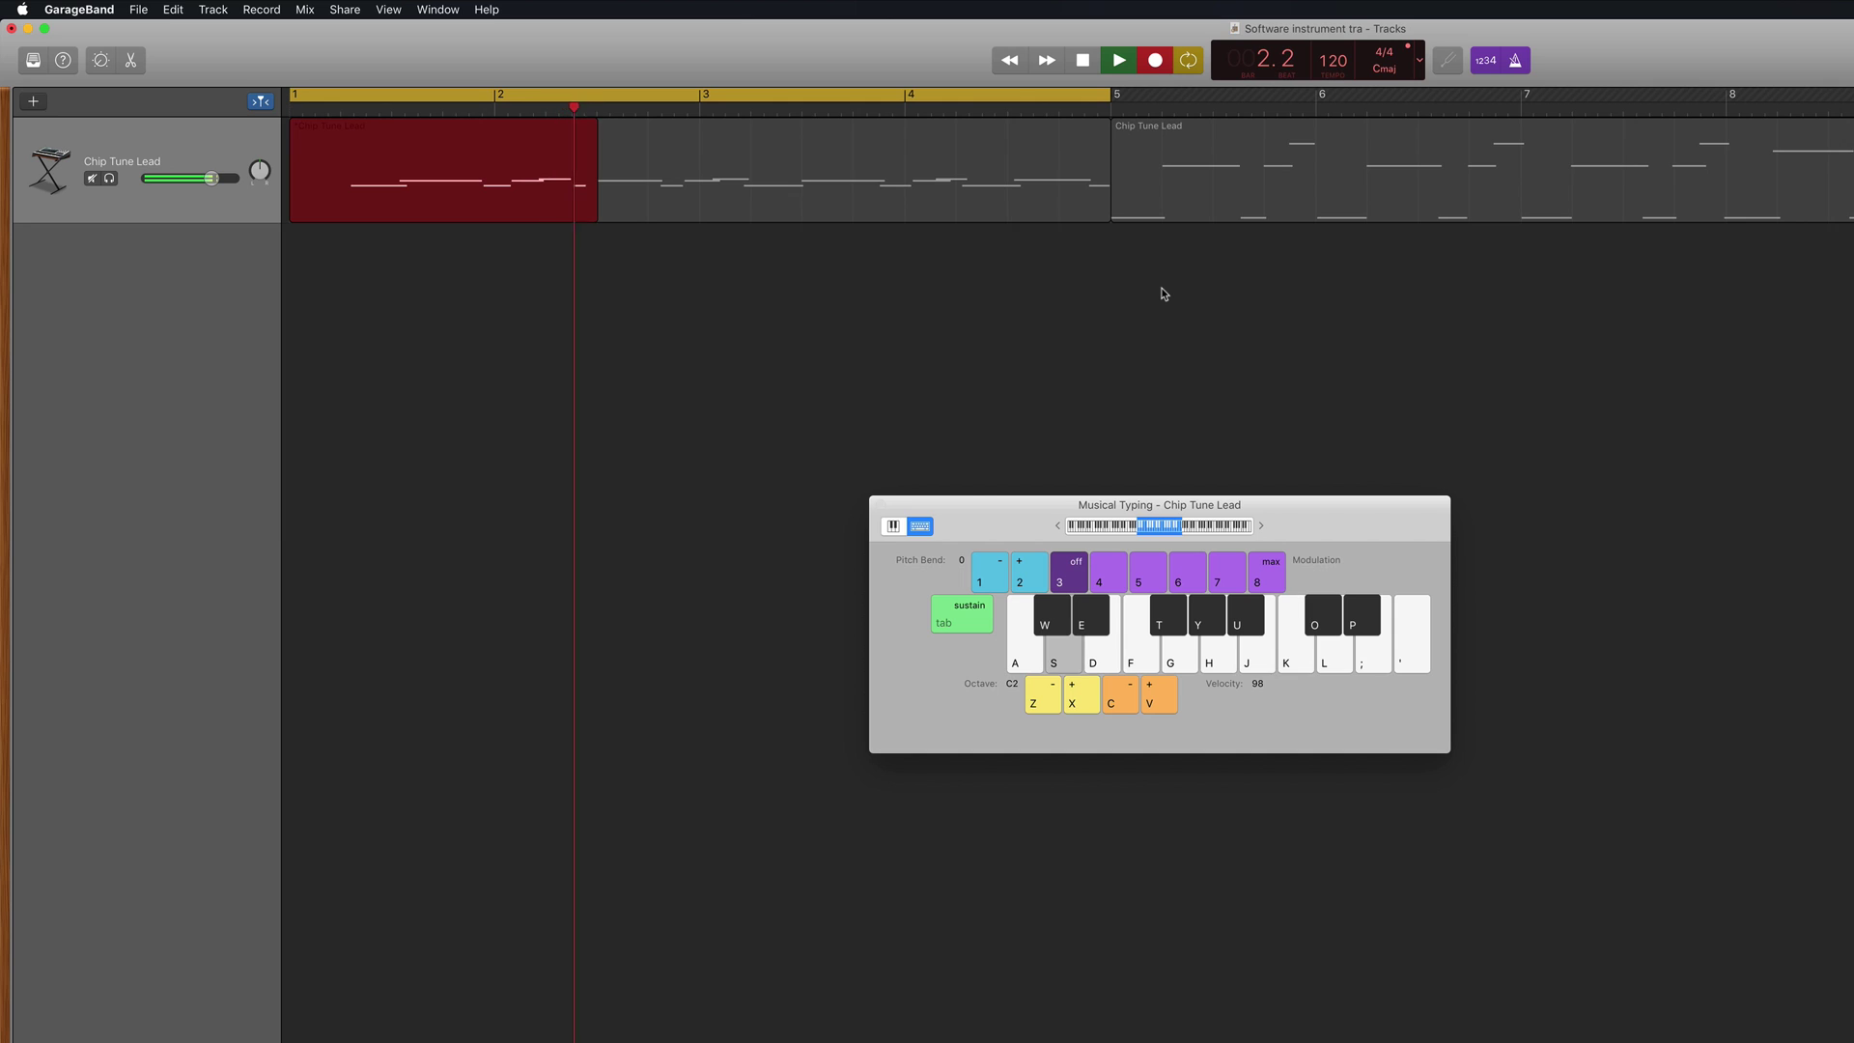
pyautogui.press('s')
pyautogui.press('h')
pyautogui.press('k')
pyautogui.press('s')
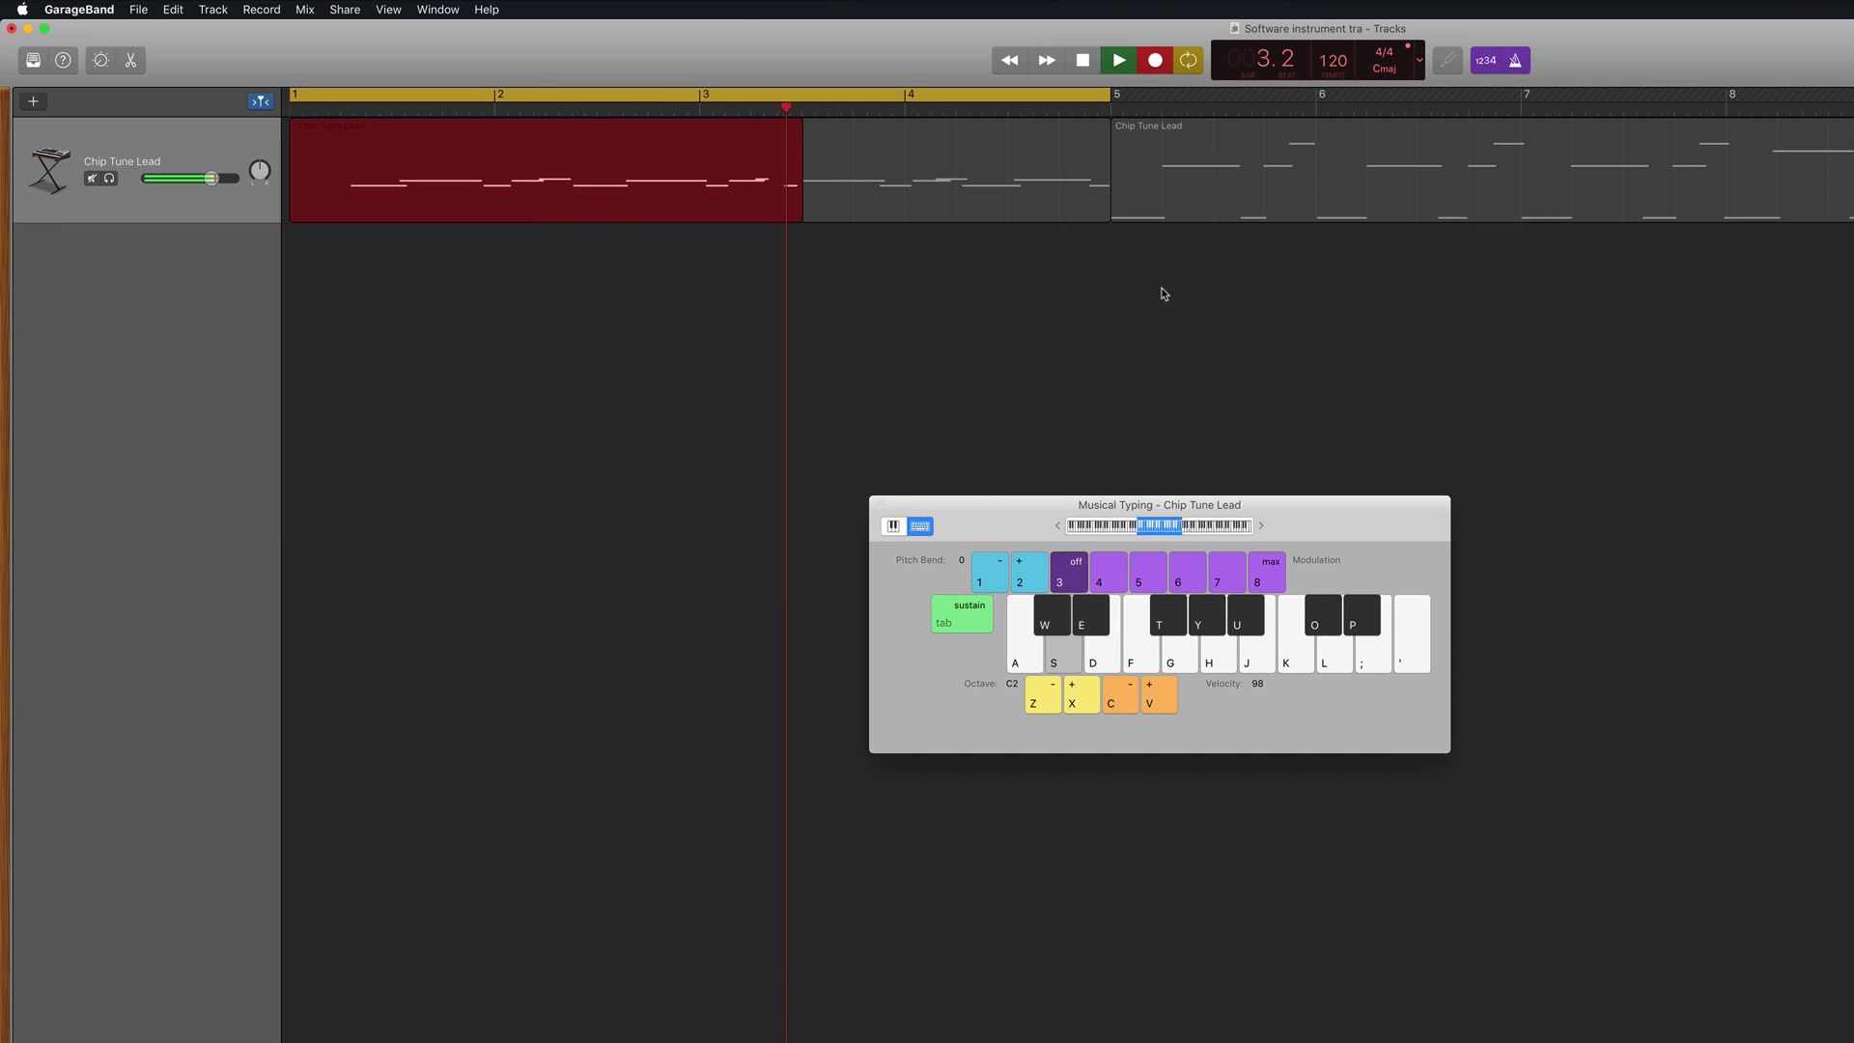
pyautogui.press('s')
pyautogui.press('h')
pyautogui.press('k')
pyautogui.press('s')
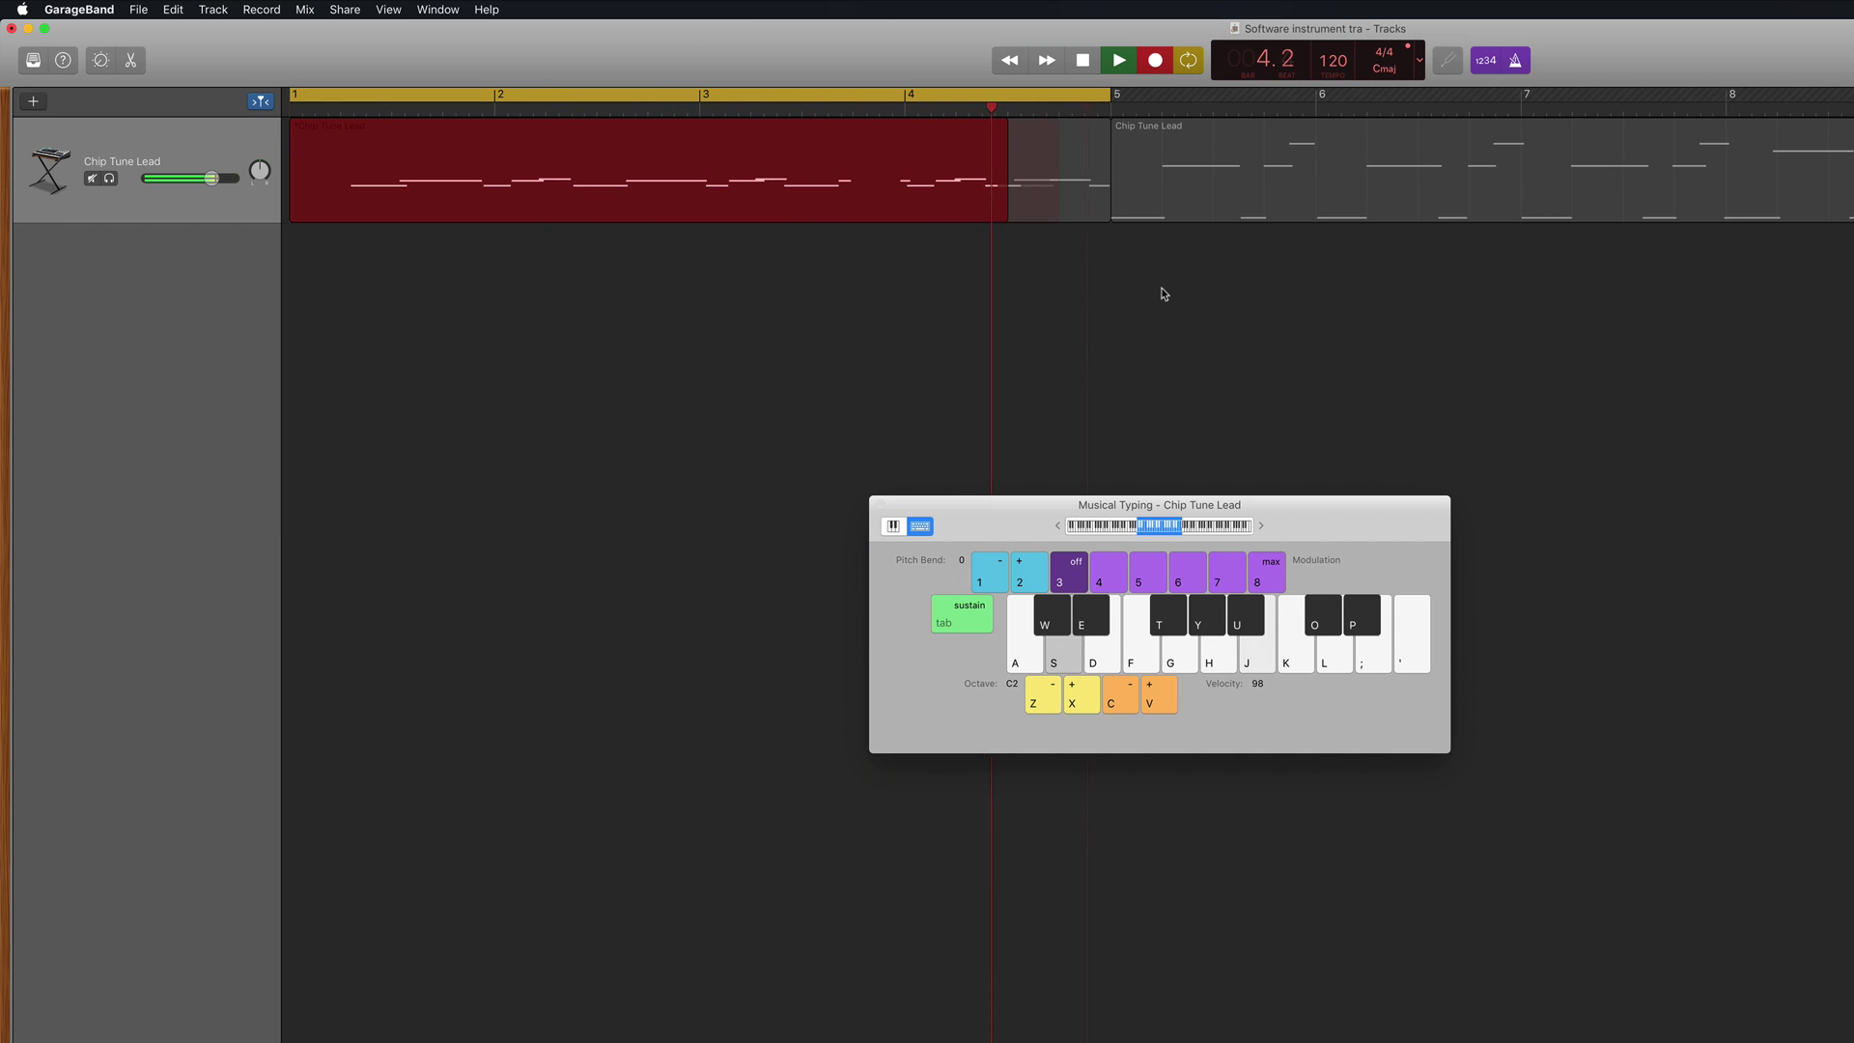
pyautogui.press('j')
pyautogui.press('space')
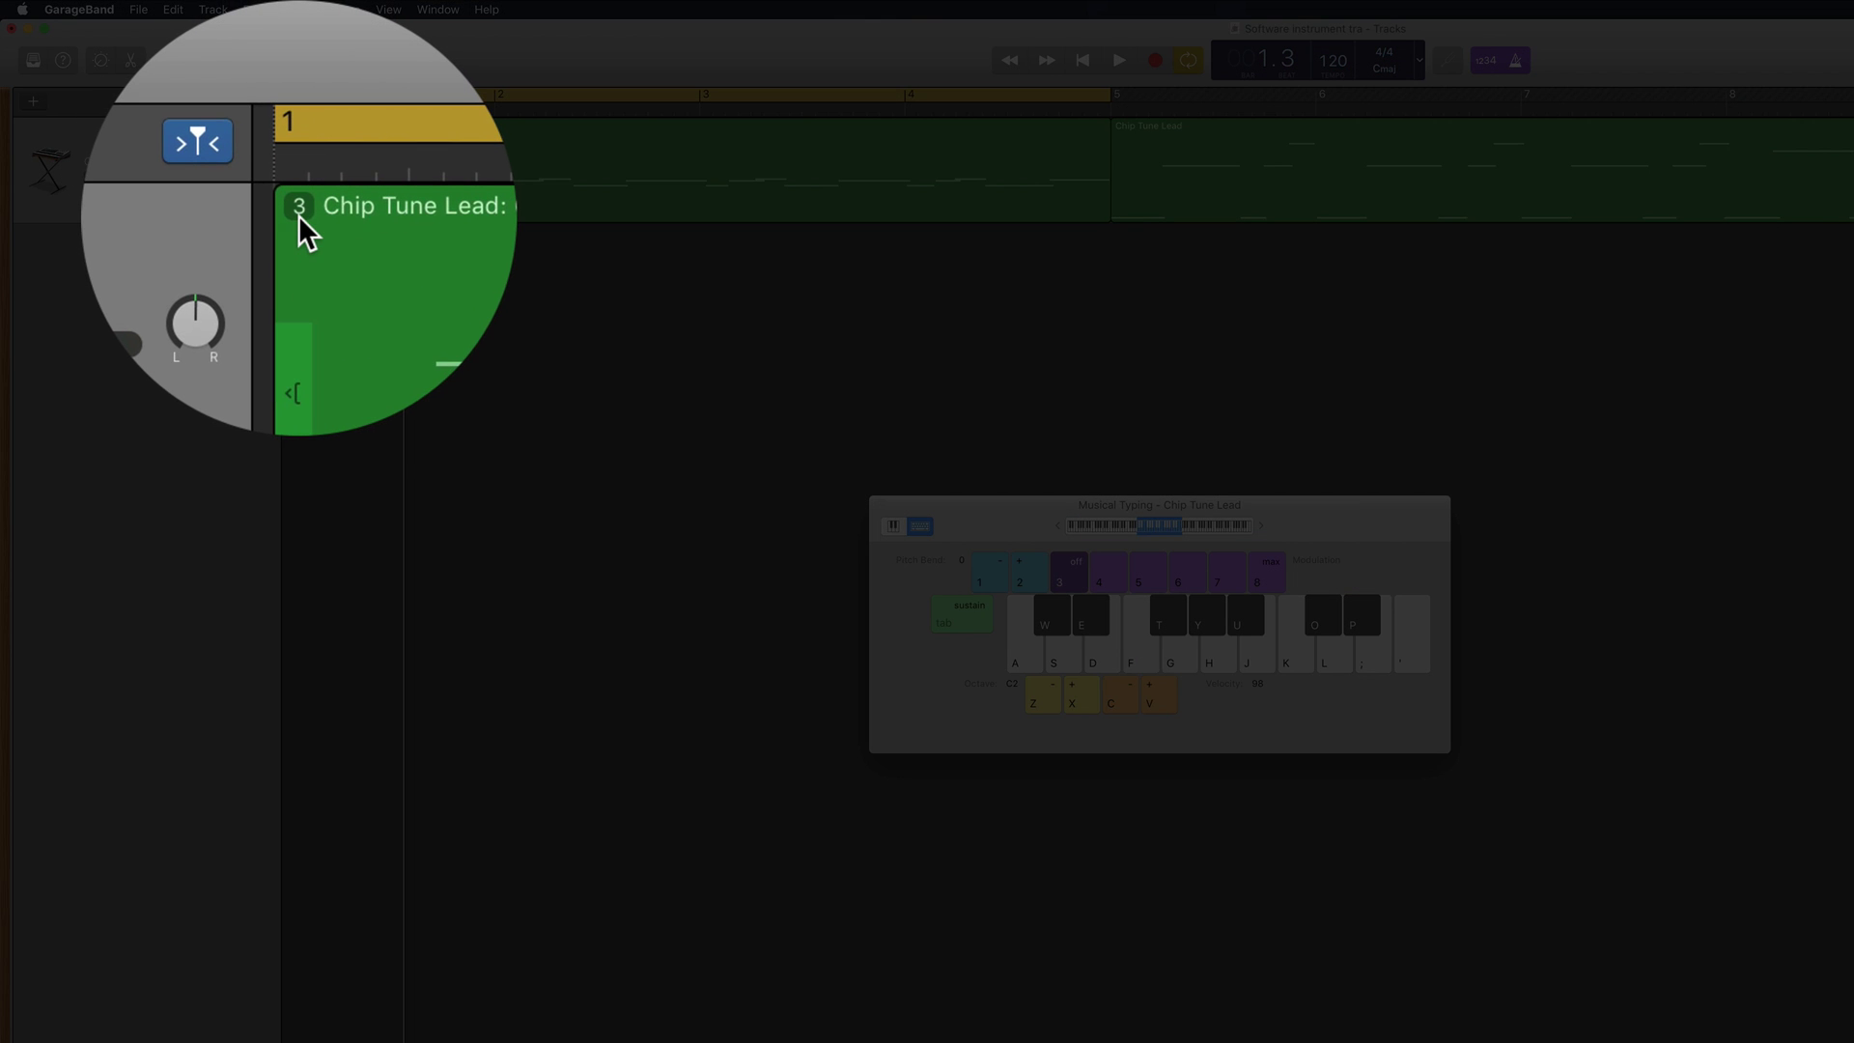
# Compare takes 2 and 1 from the region's take list, leaving take 2 selected
pyautogui.click(299, 126)
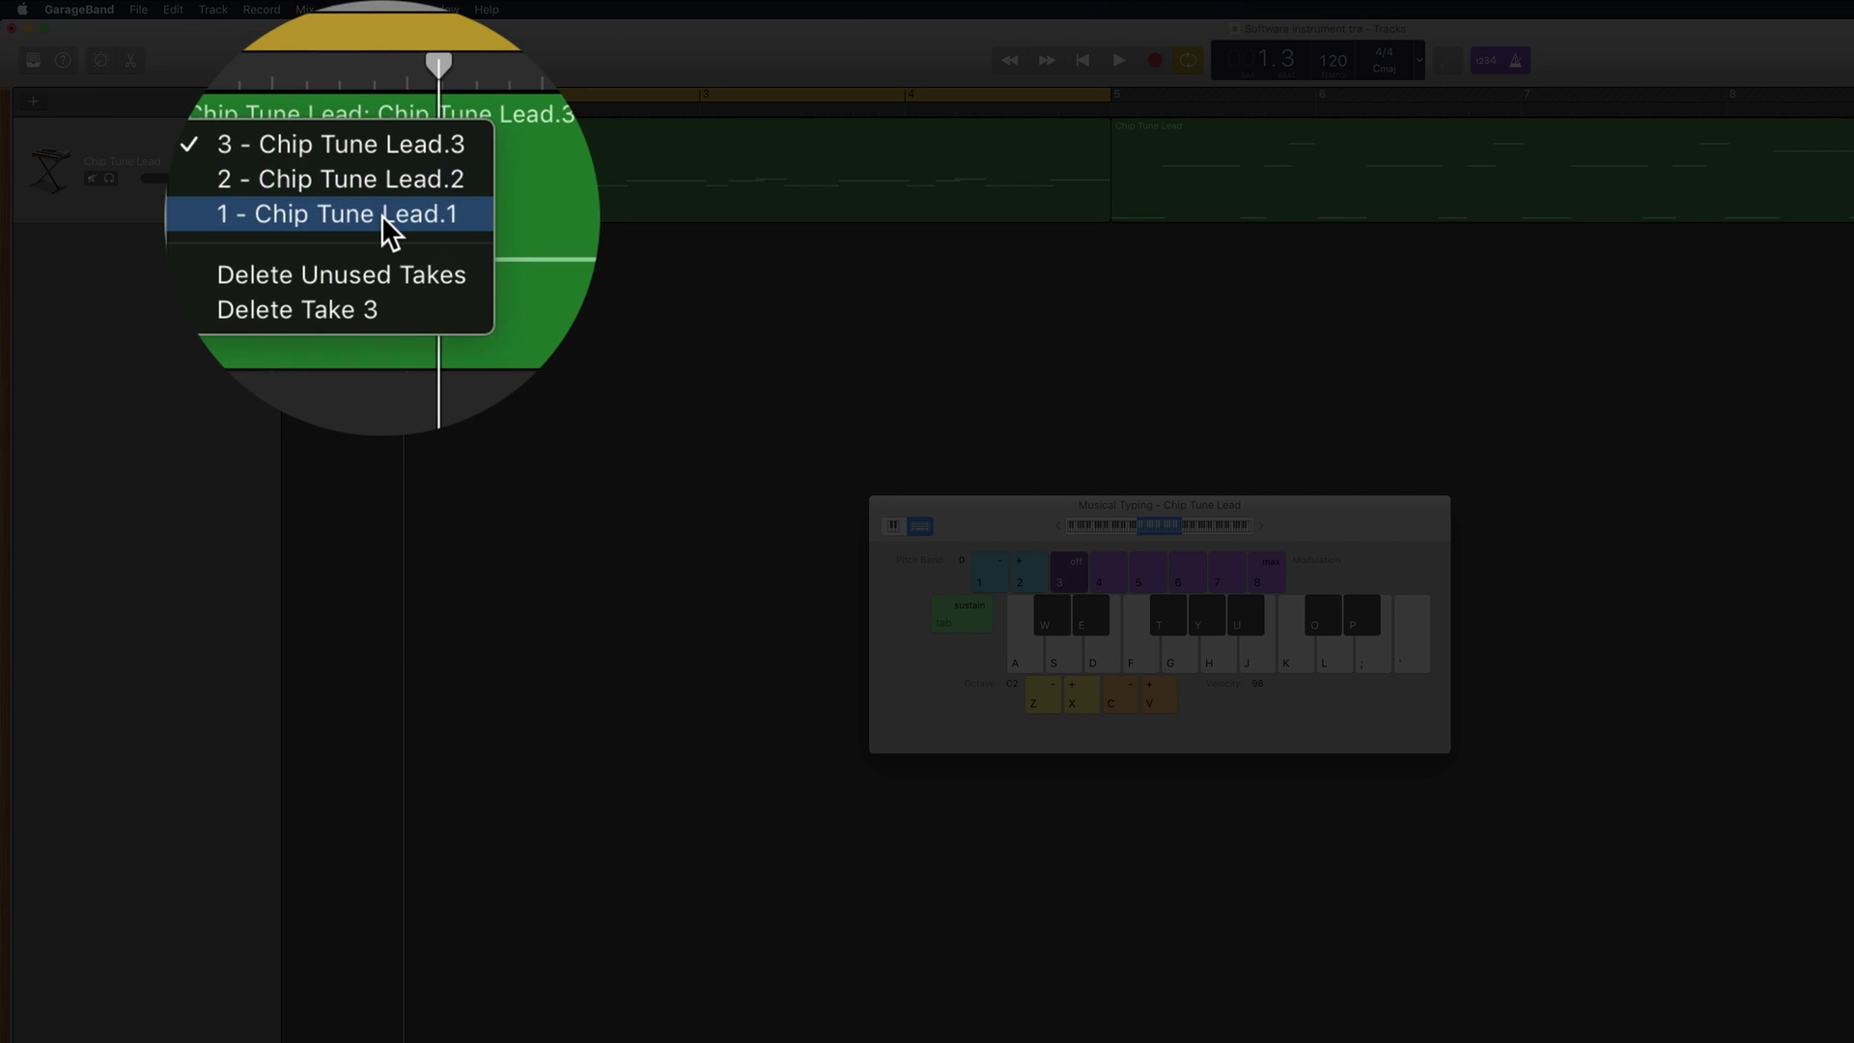
pyautogui.click(383, 214)
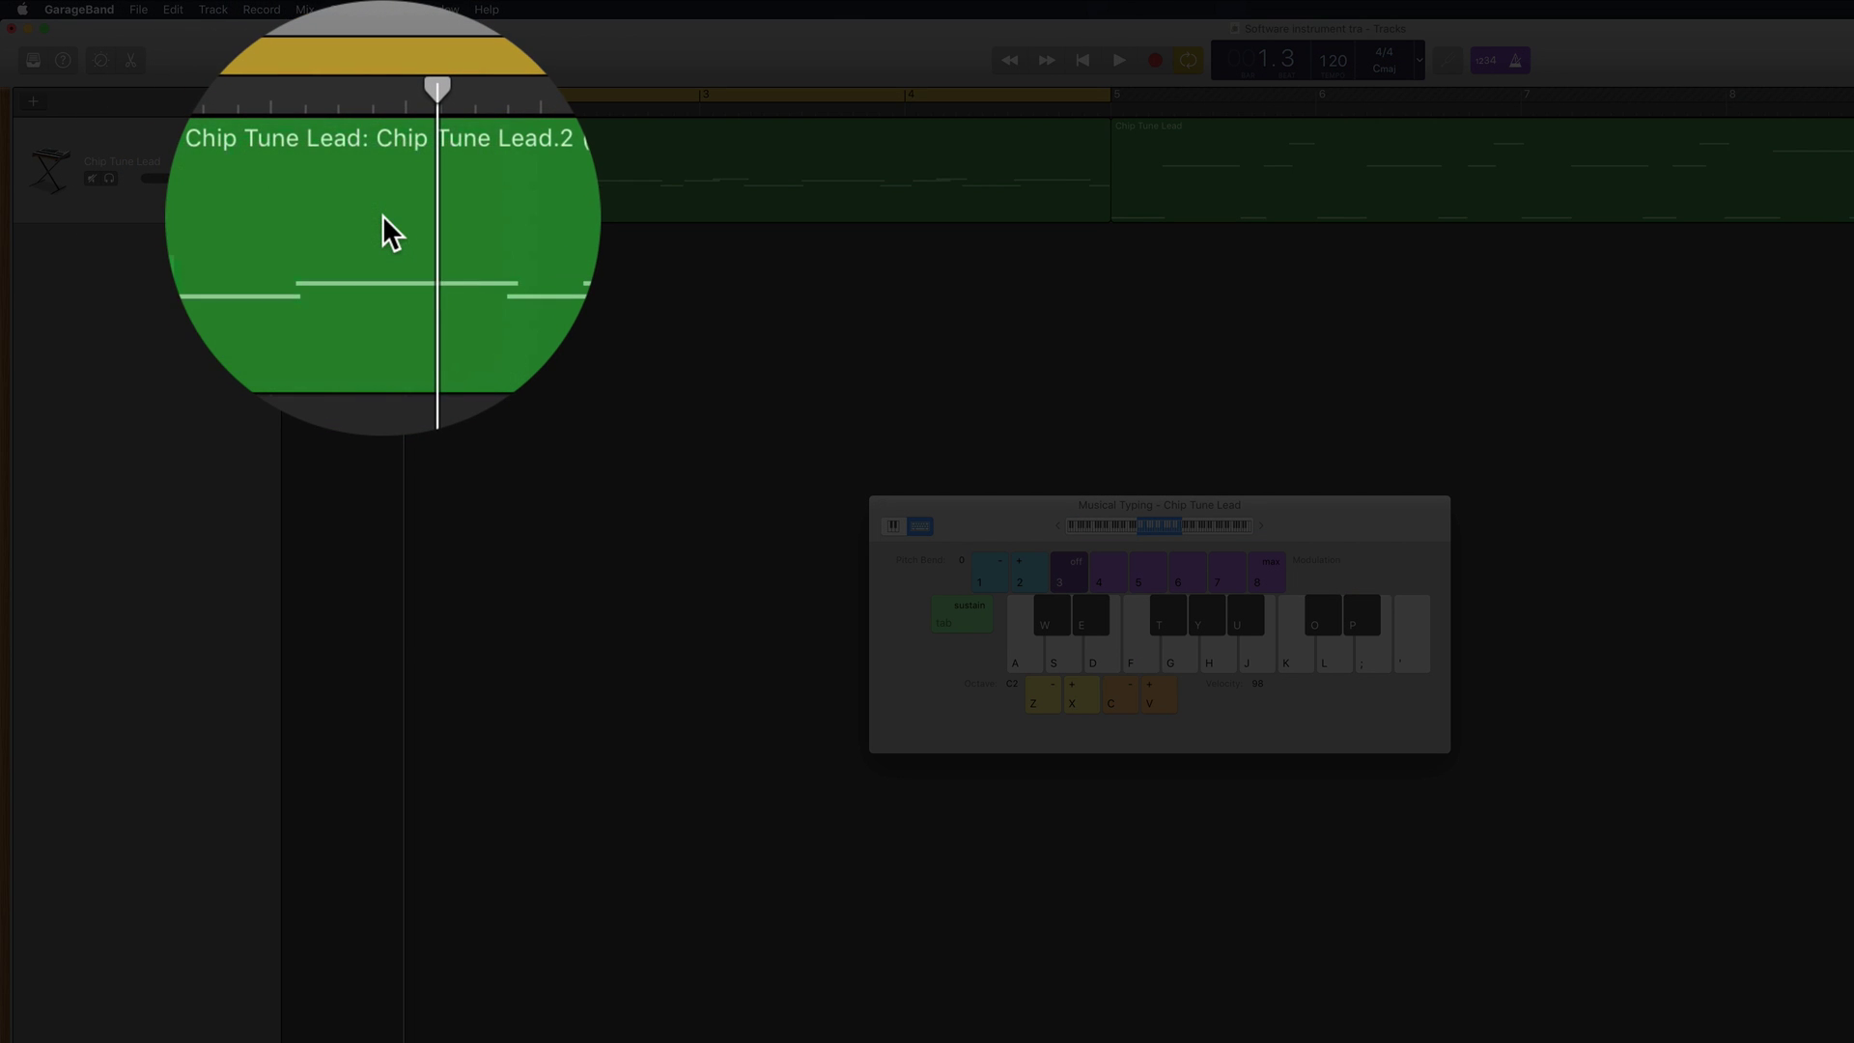
pyautogui.click(300, 214)
pyautogui.click(363, 165)
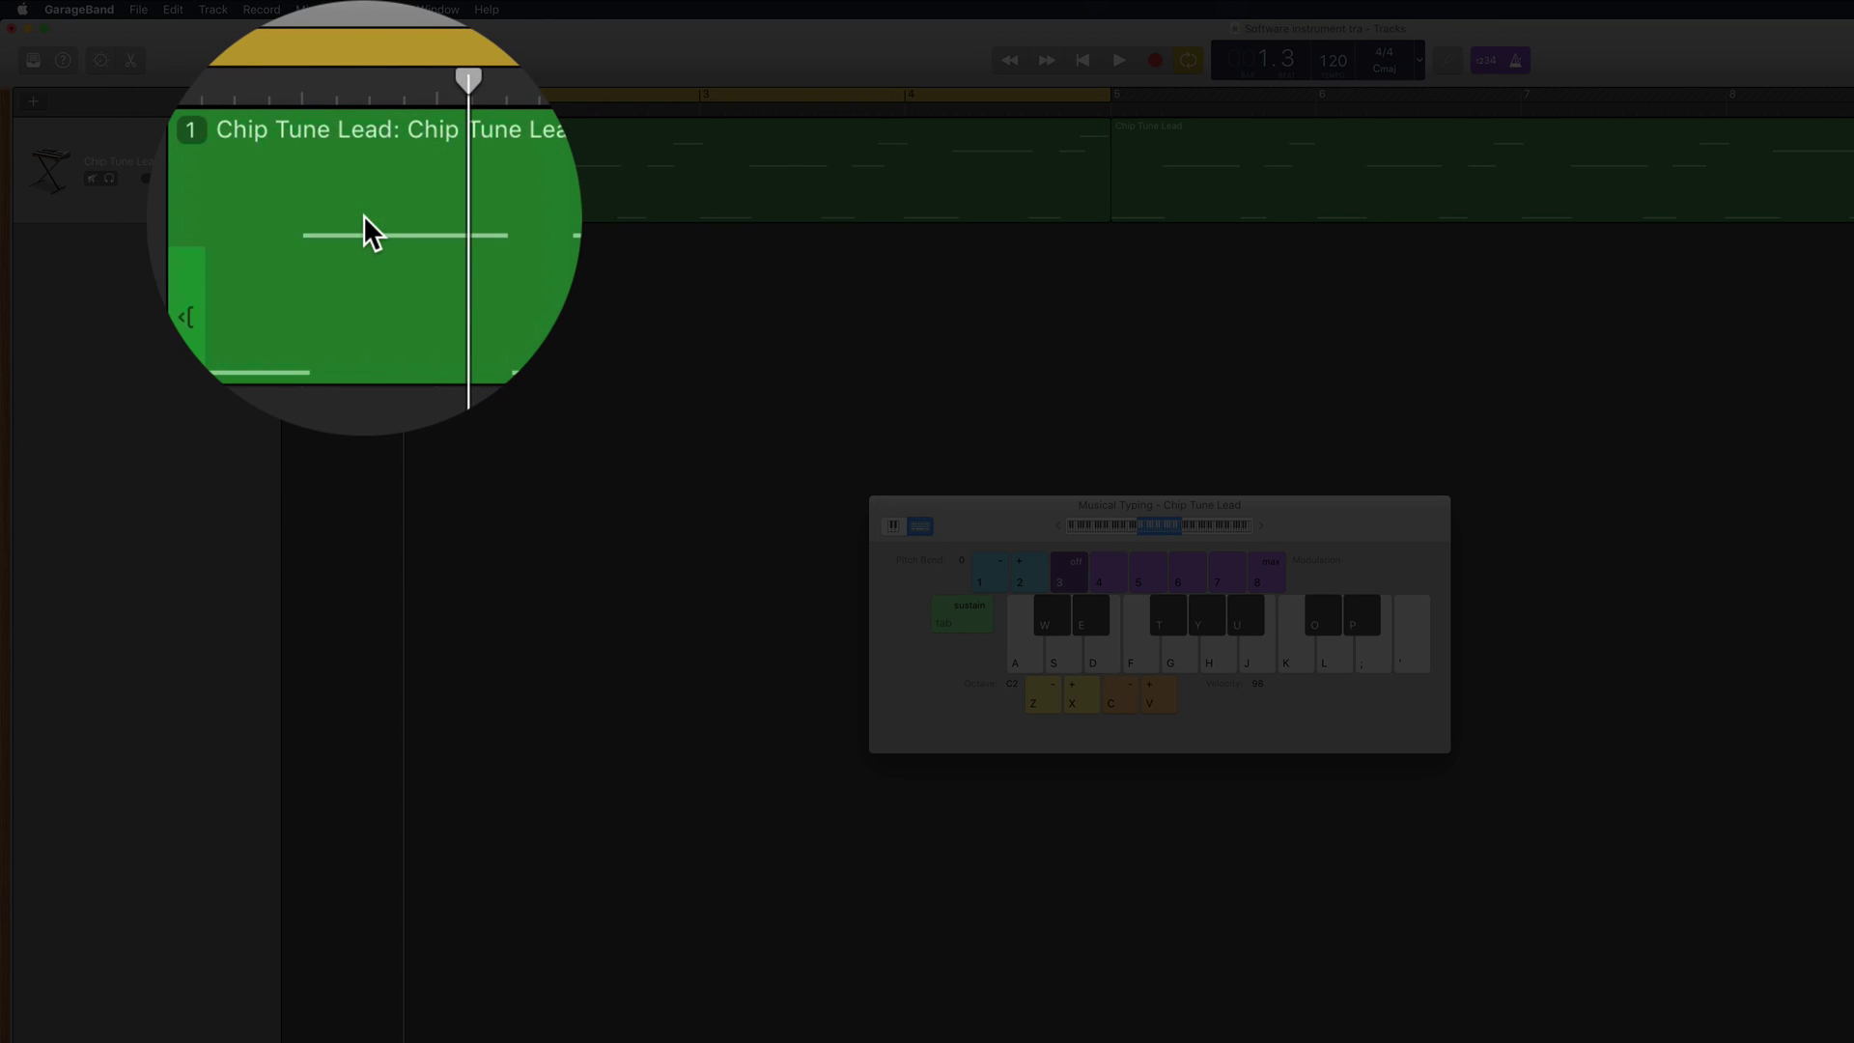
pyautogui.click(299, 129)
pyautogui.click(367, 147)
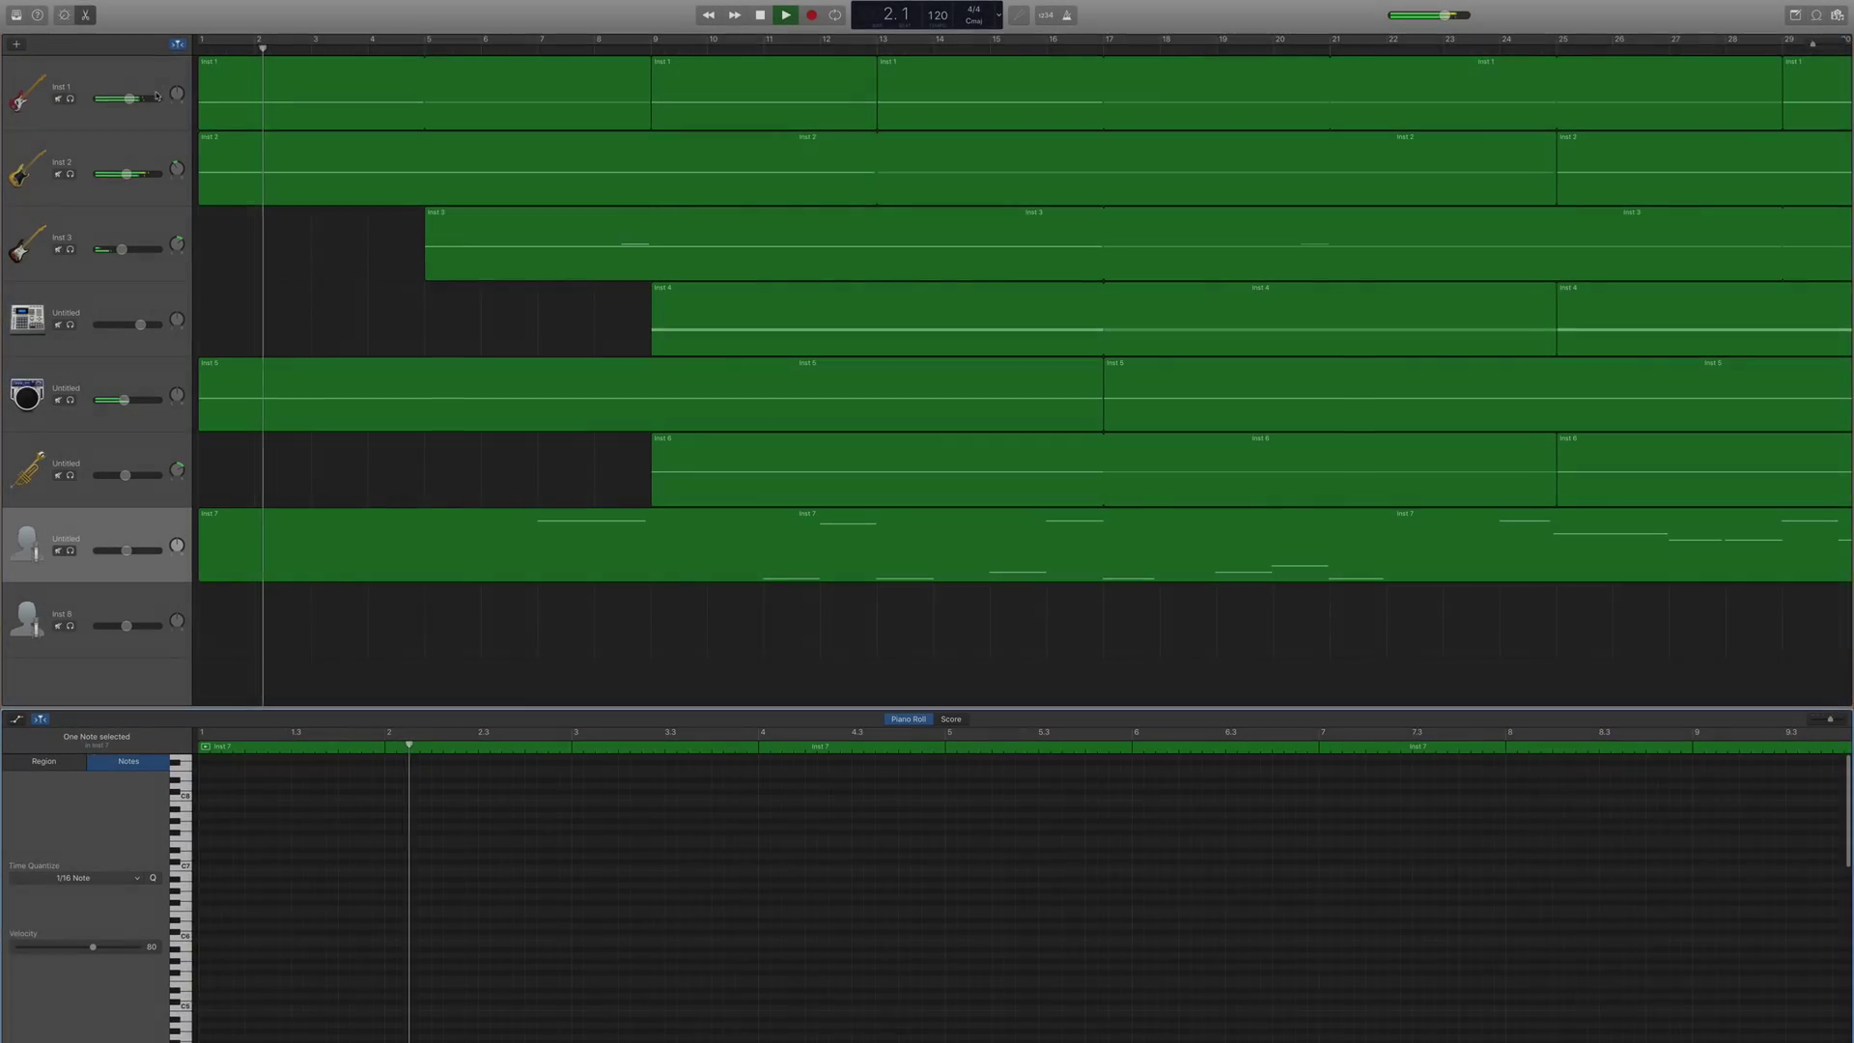
# Show the Inst 1 track's notes in the Piano Roll and scroll right through them
pyautogui.click(158, 95)
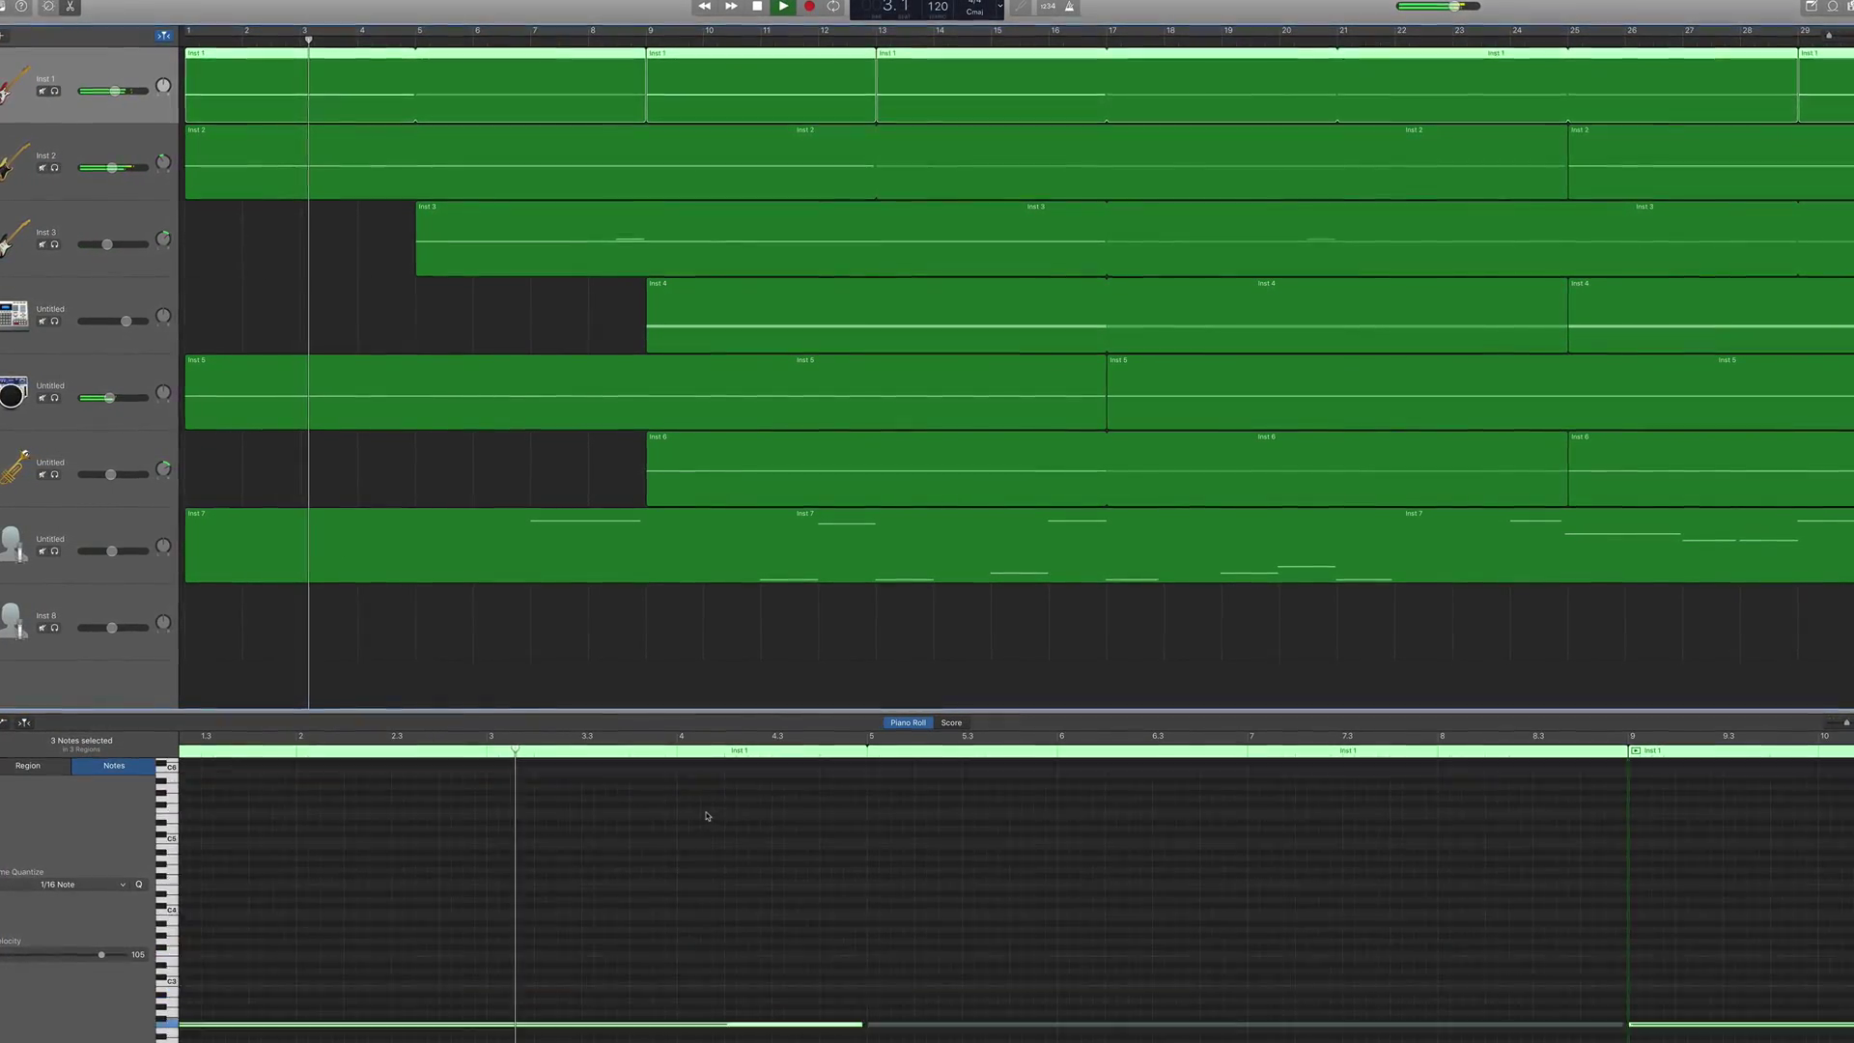
pyautogui.hscroll(3, 563, 613)
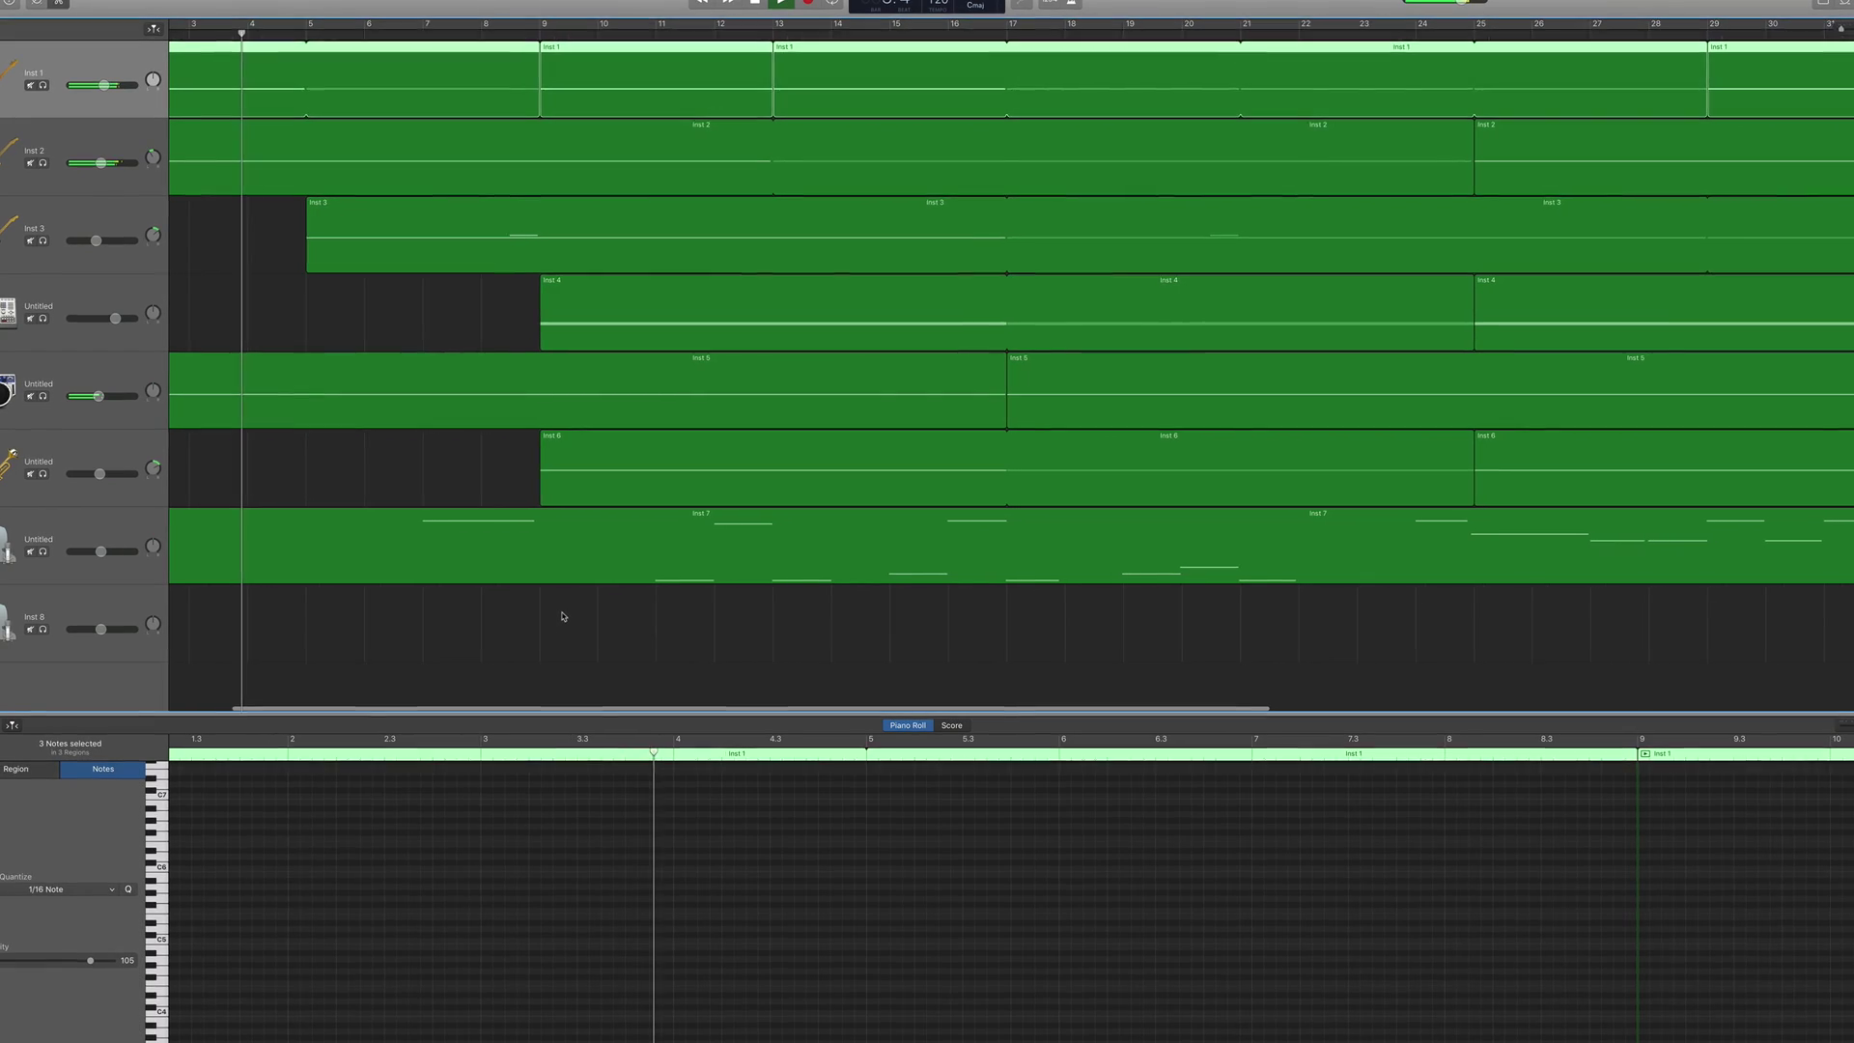
pyautogui.hscroll(2, 560, 616)
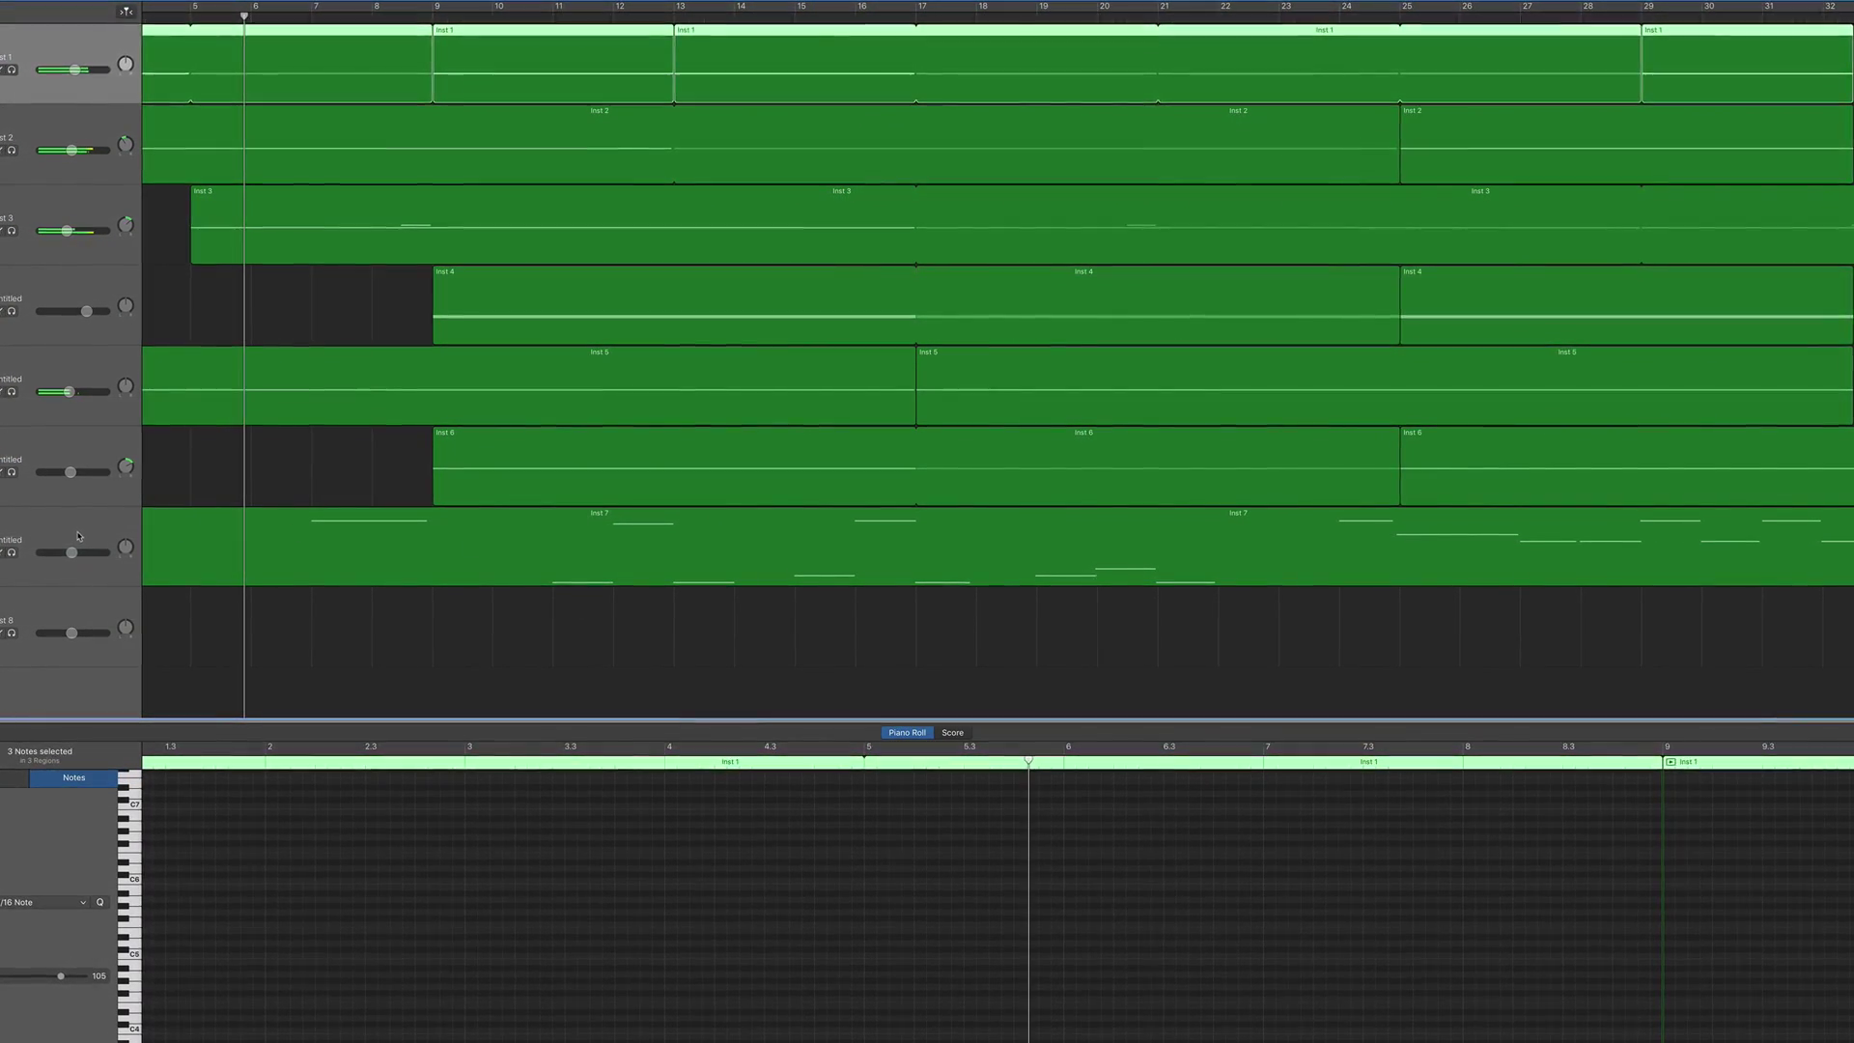
# Show the Inst 7 track's notes in the Piano Roll and scroll down through them
pyautogui.click(483, 555)
pyautogui.scroll(-5, 796, 970)
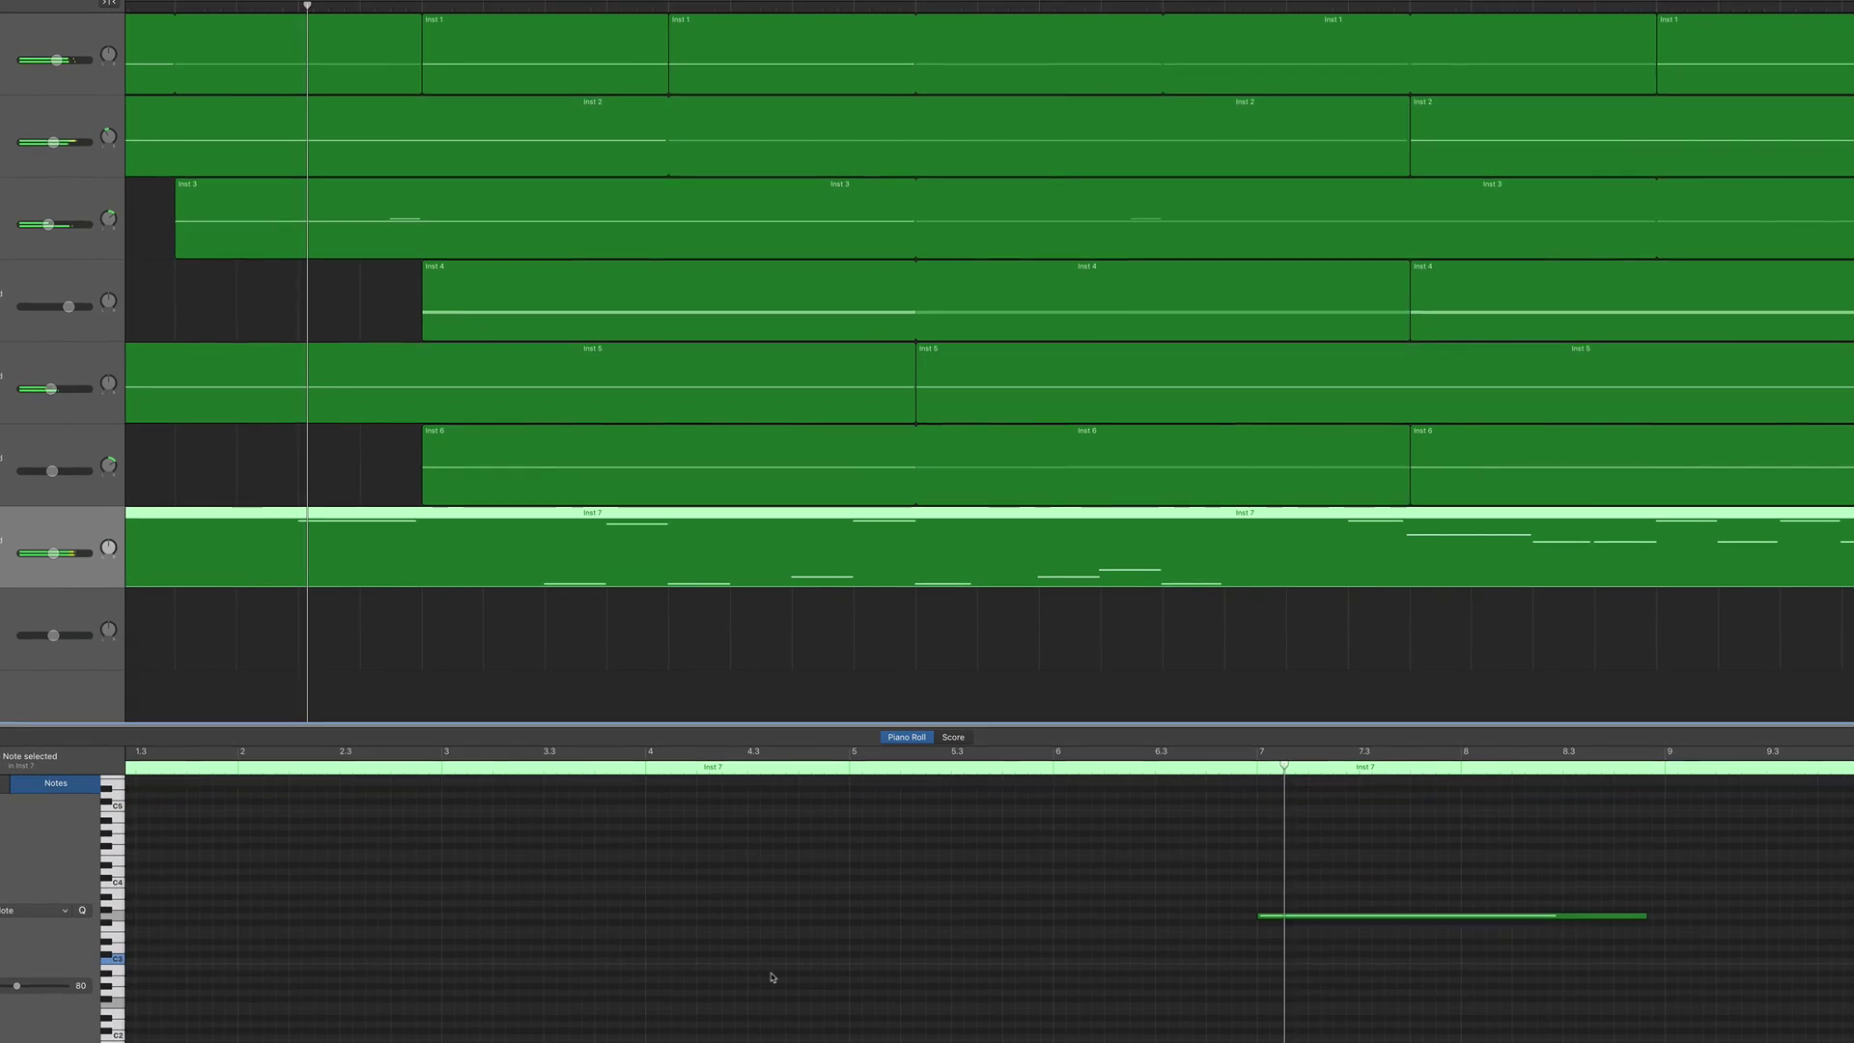
pyautogui.scroll(-3, 773, 977)
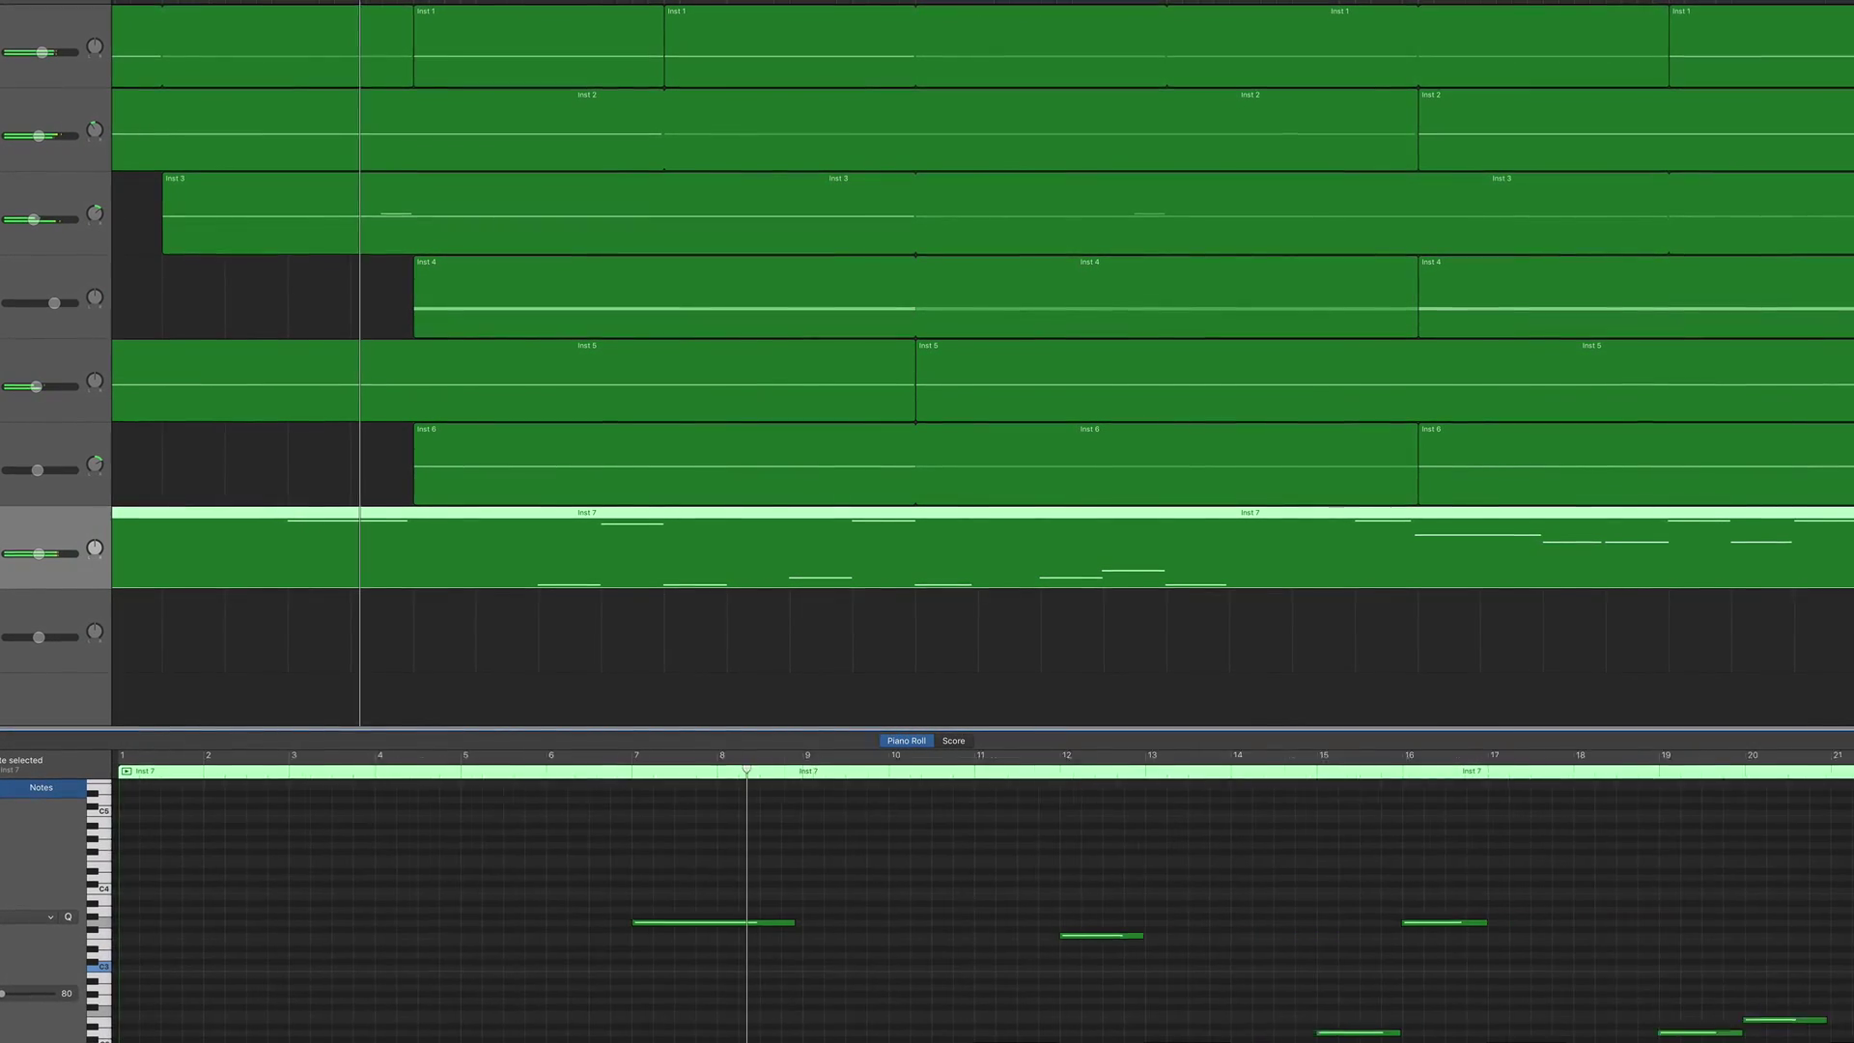
pyautogui.scroll(-3, 773, 966)
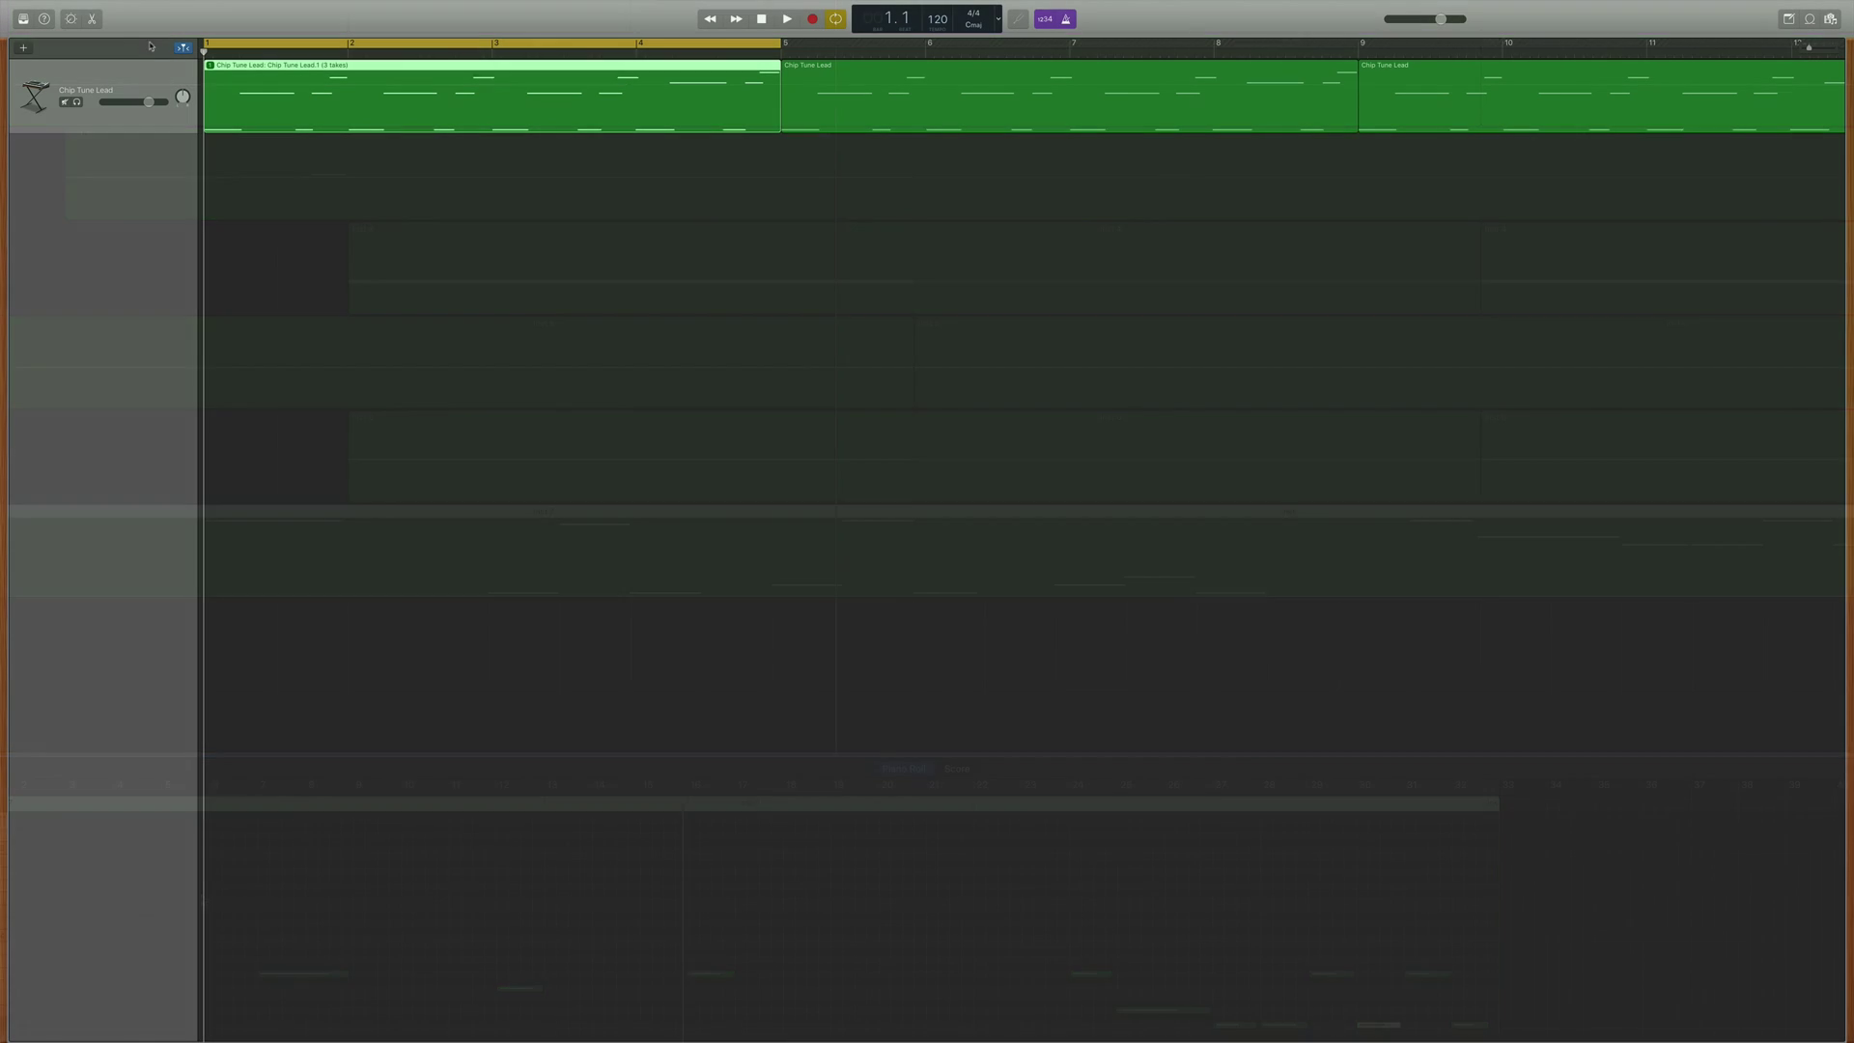
# Open the Piano Roll for the Chip Tune Lead takes and flip the inspector between Notes and Region
pyautogui.click(93, 19)
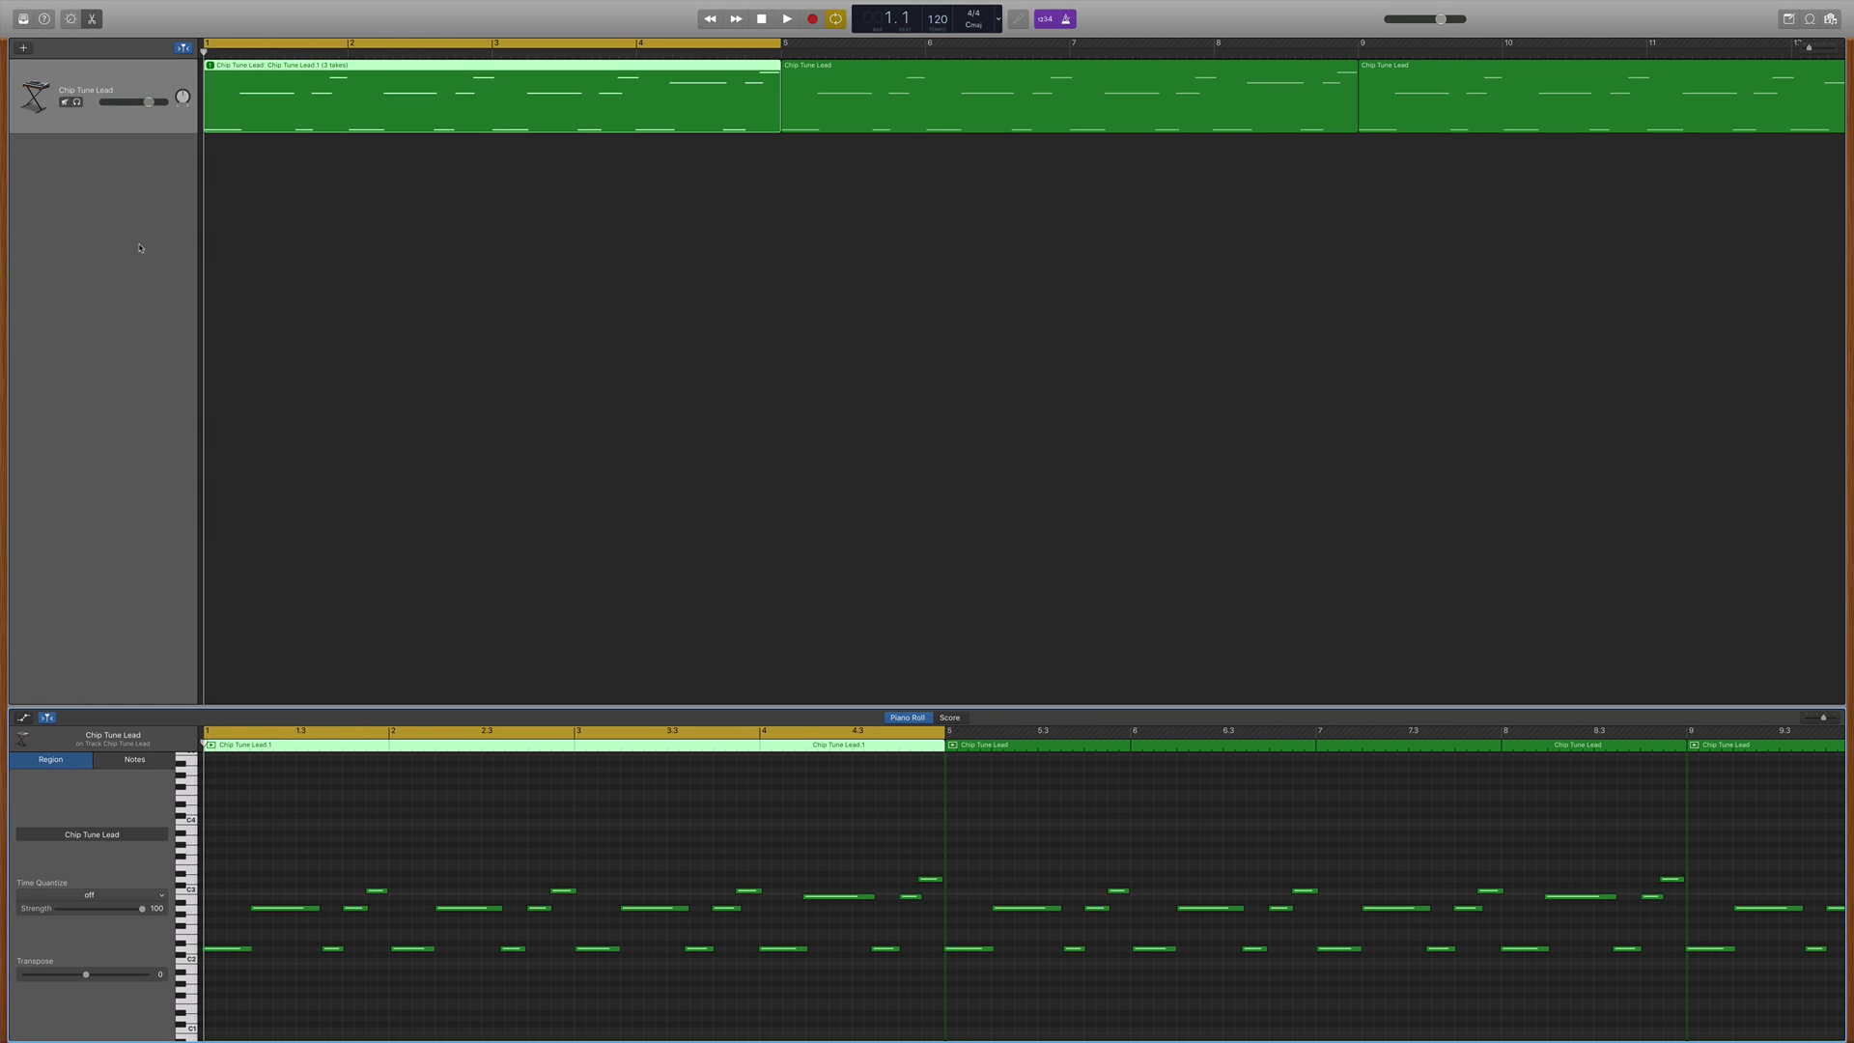
pyautogui.click(134, 760)
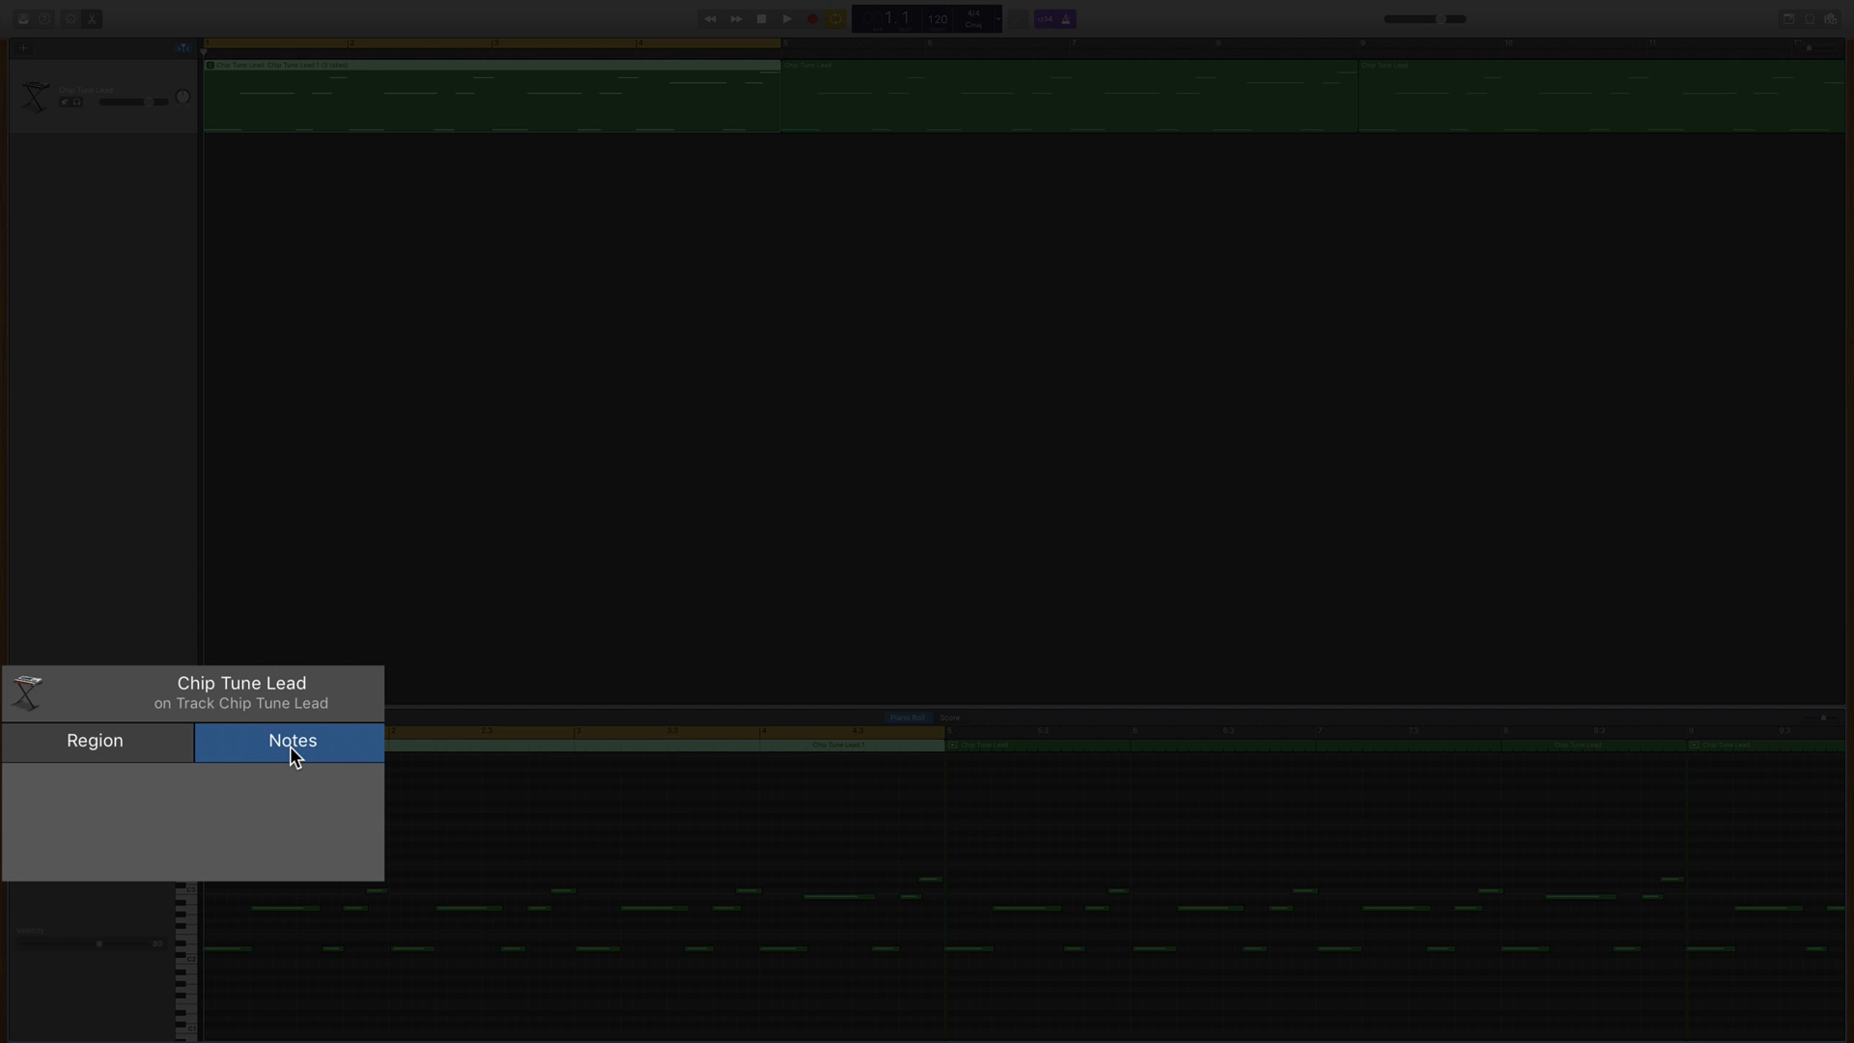
pyautogui.click(73, 761)
pyautogui.click(253, 745)
pyautogui.click(152, 744)
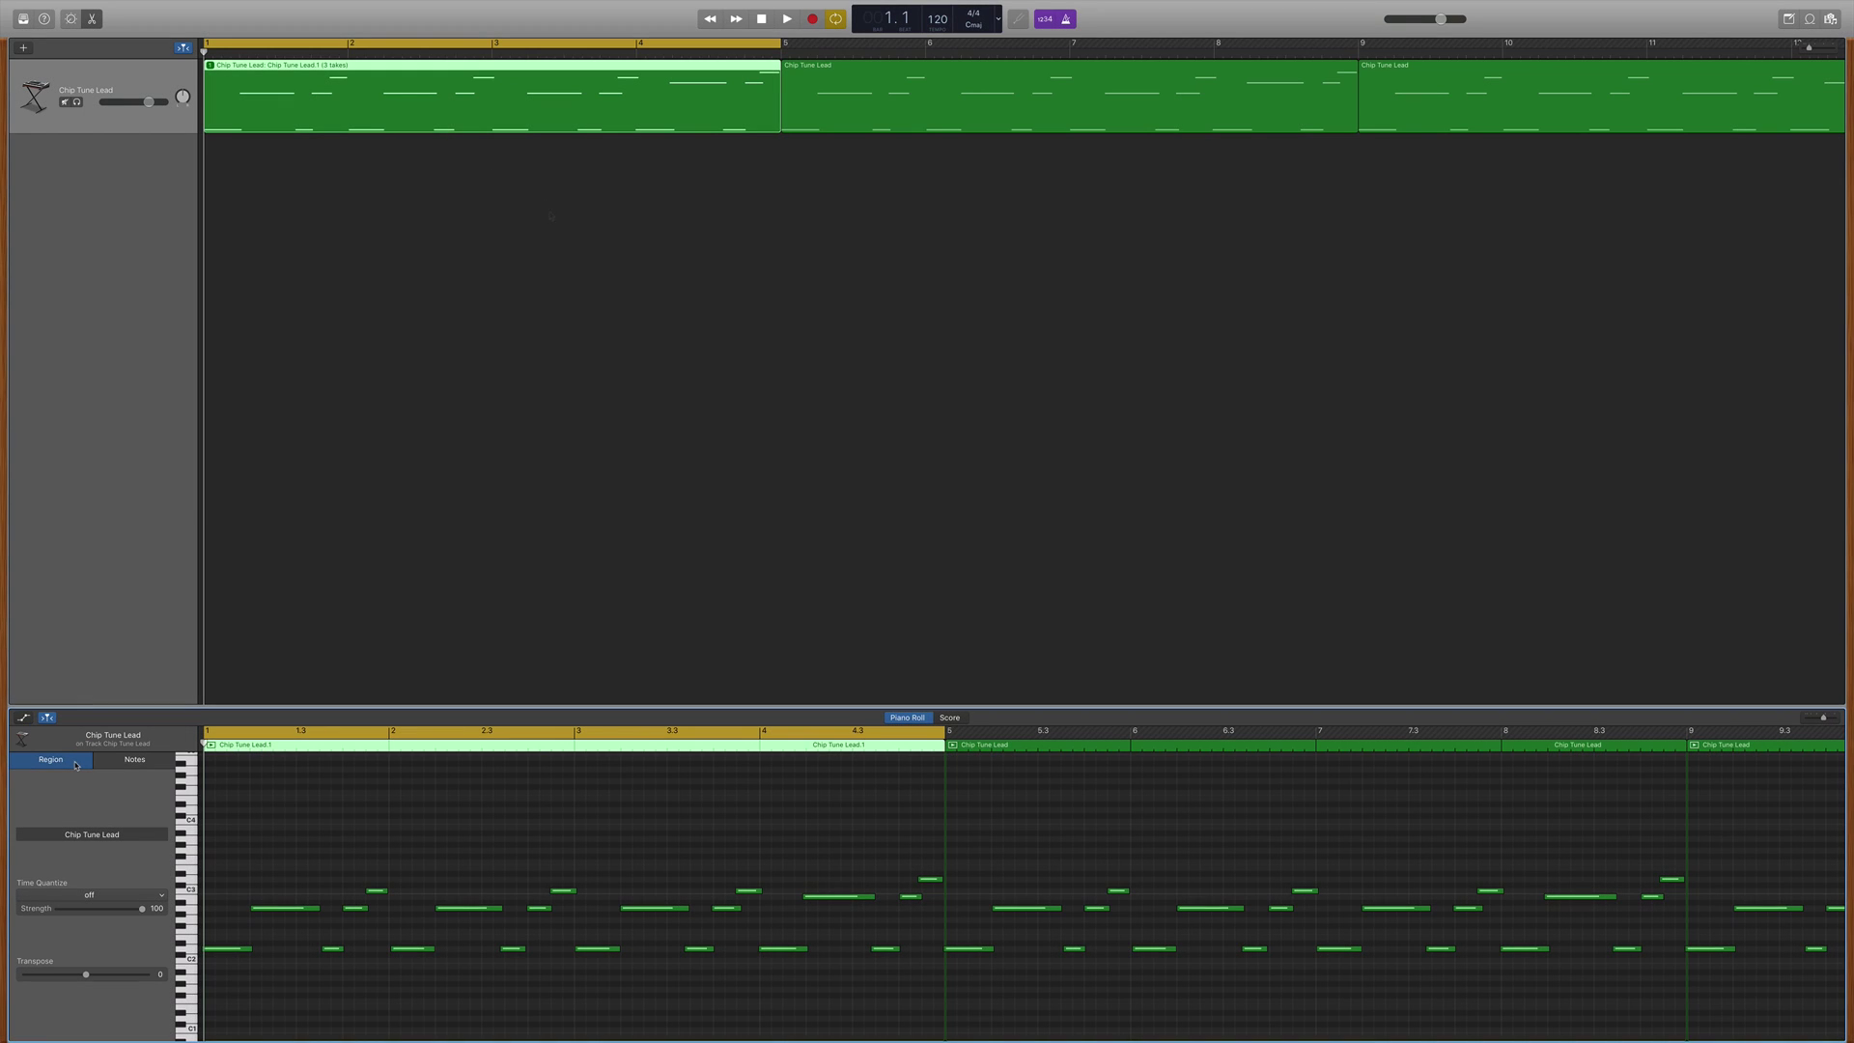
# Select all three Chip Tune Lead regions, then quantize one note to 1/2 Note, then 1/16 Note
pyautogui.moveTo(569, 245); pyautogui.dragTo(1469, 87)
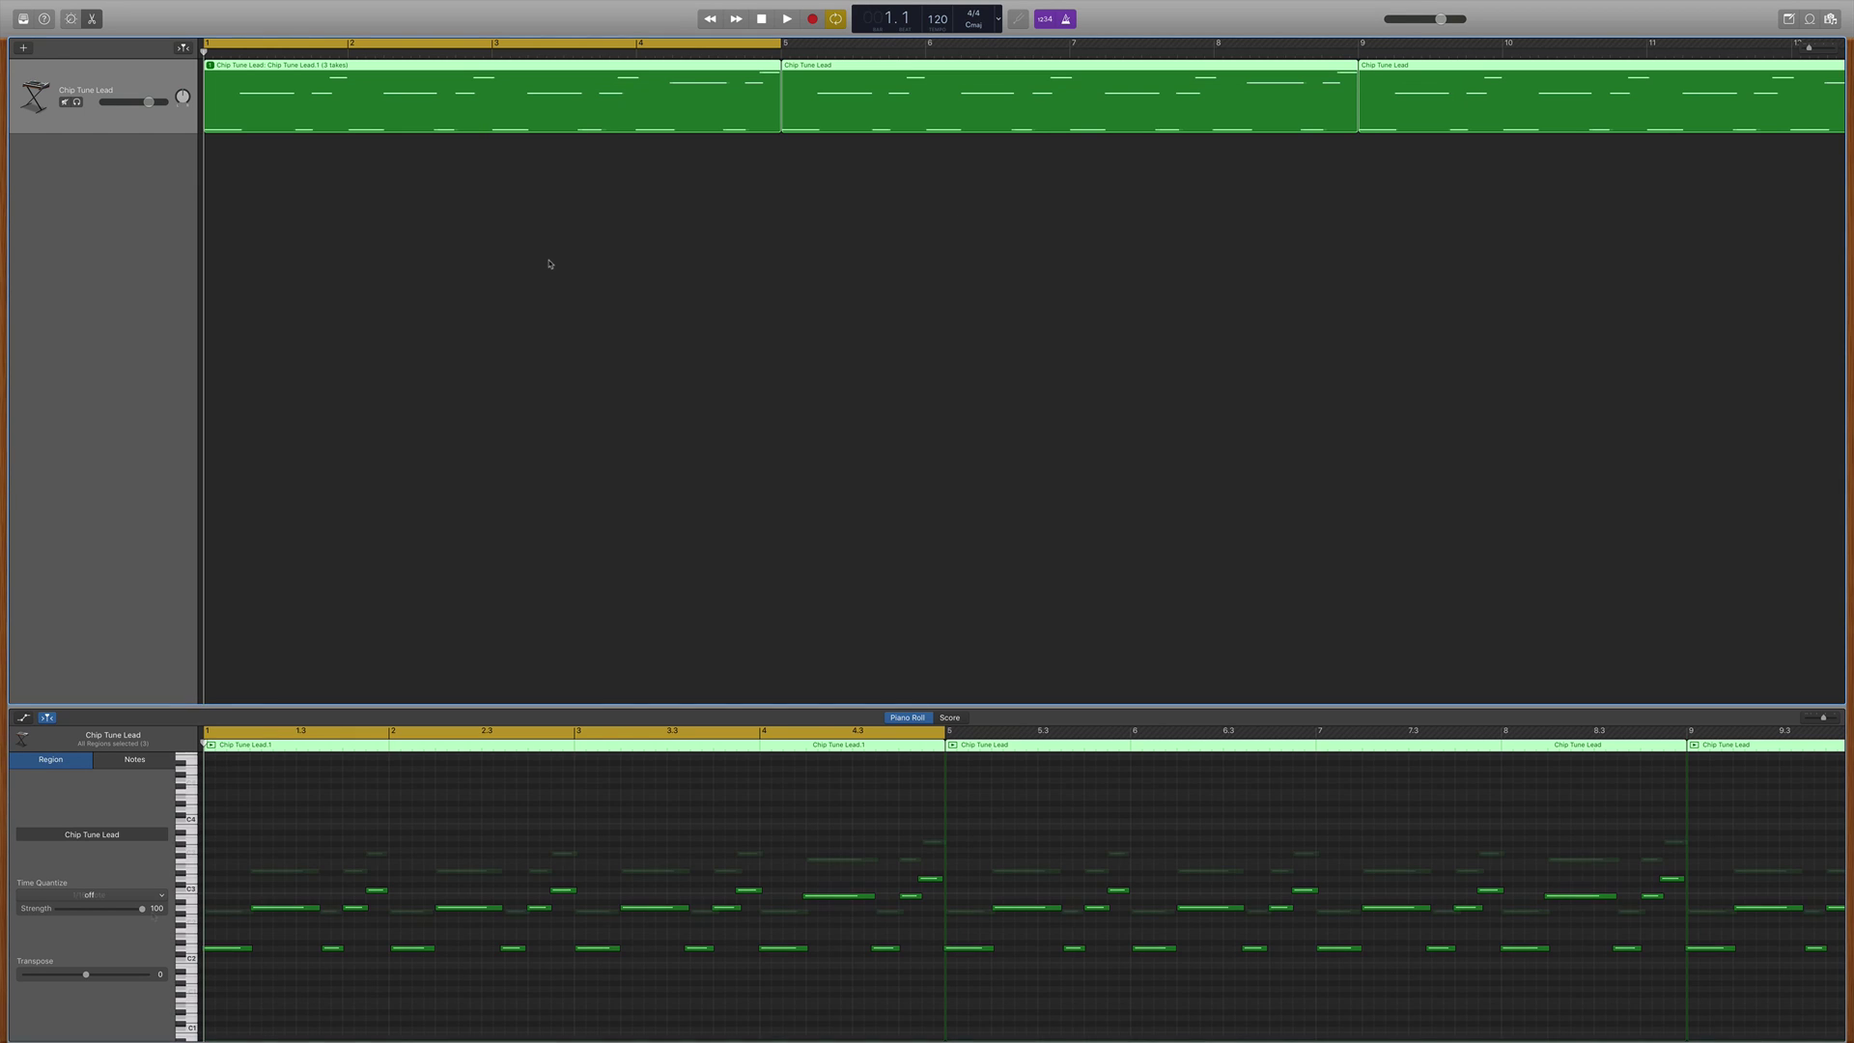
pyautogui.scroll(-2, 487, 879)
pyautogui.click(487, 872)
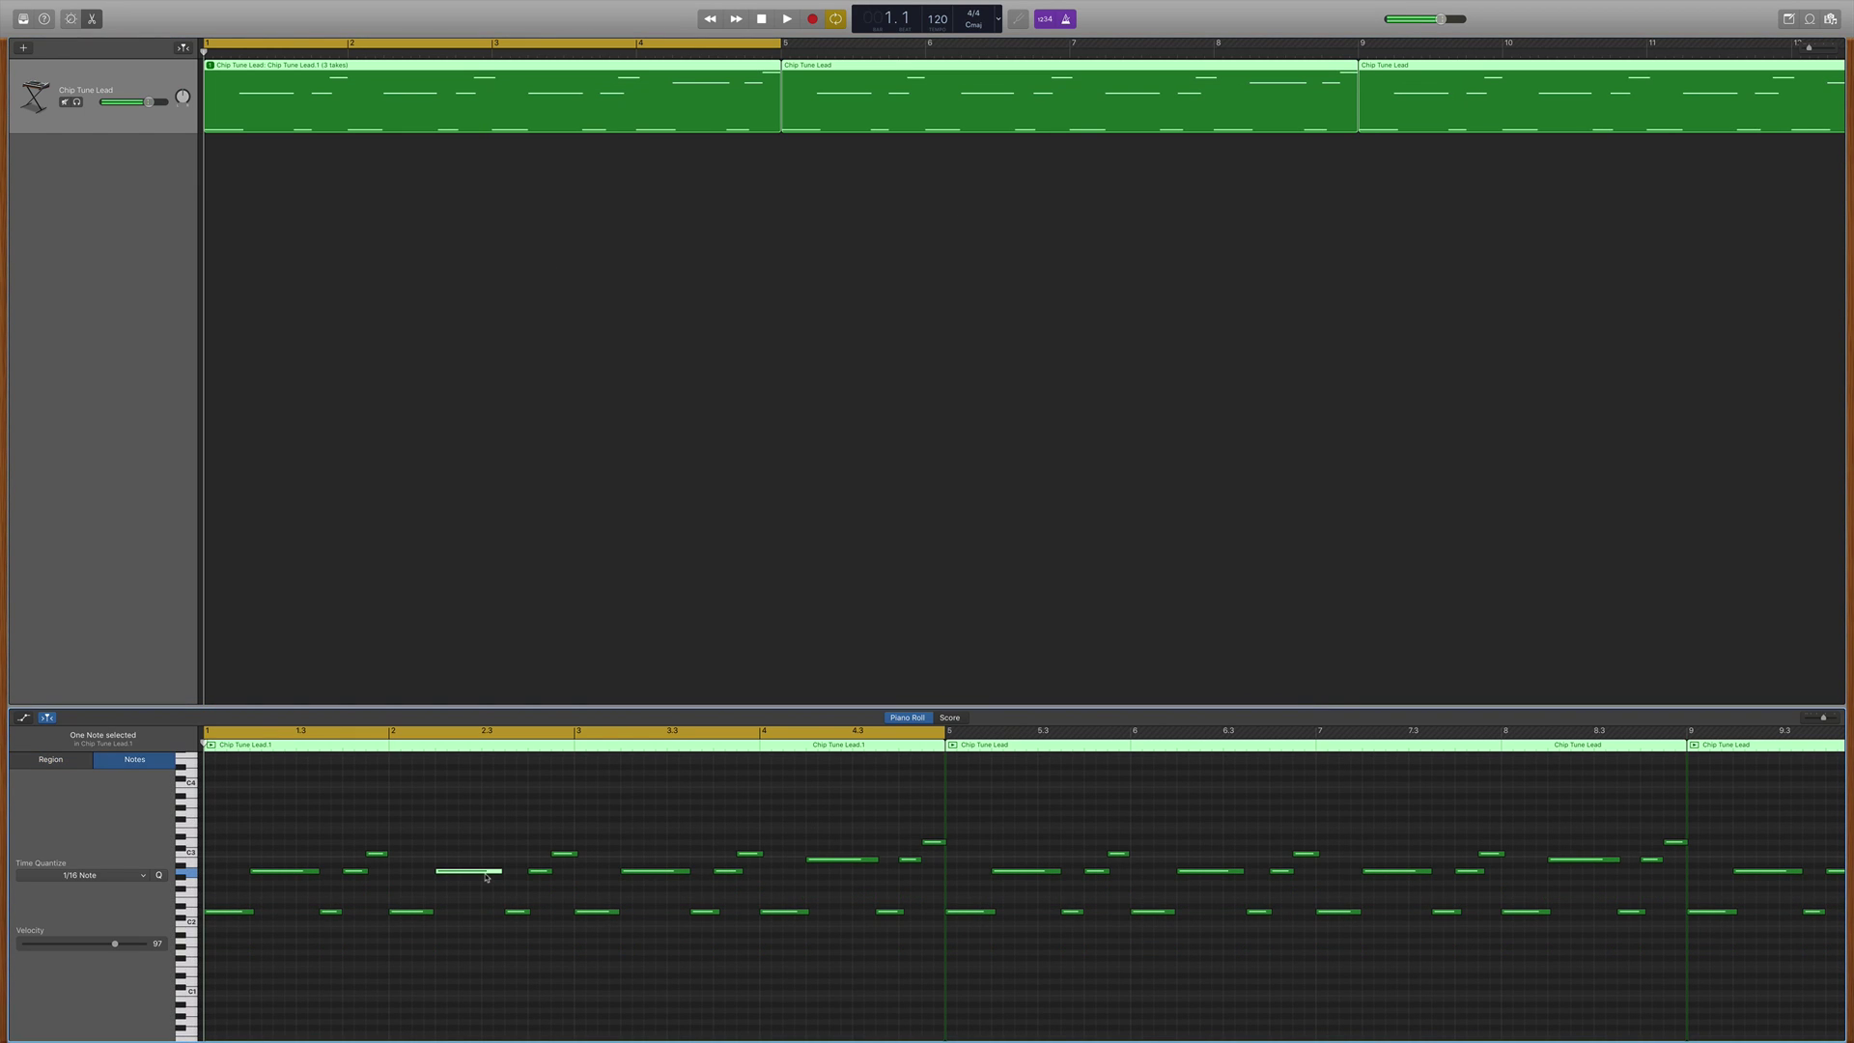
pyautogui.click(99, 874)
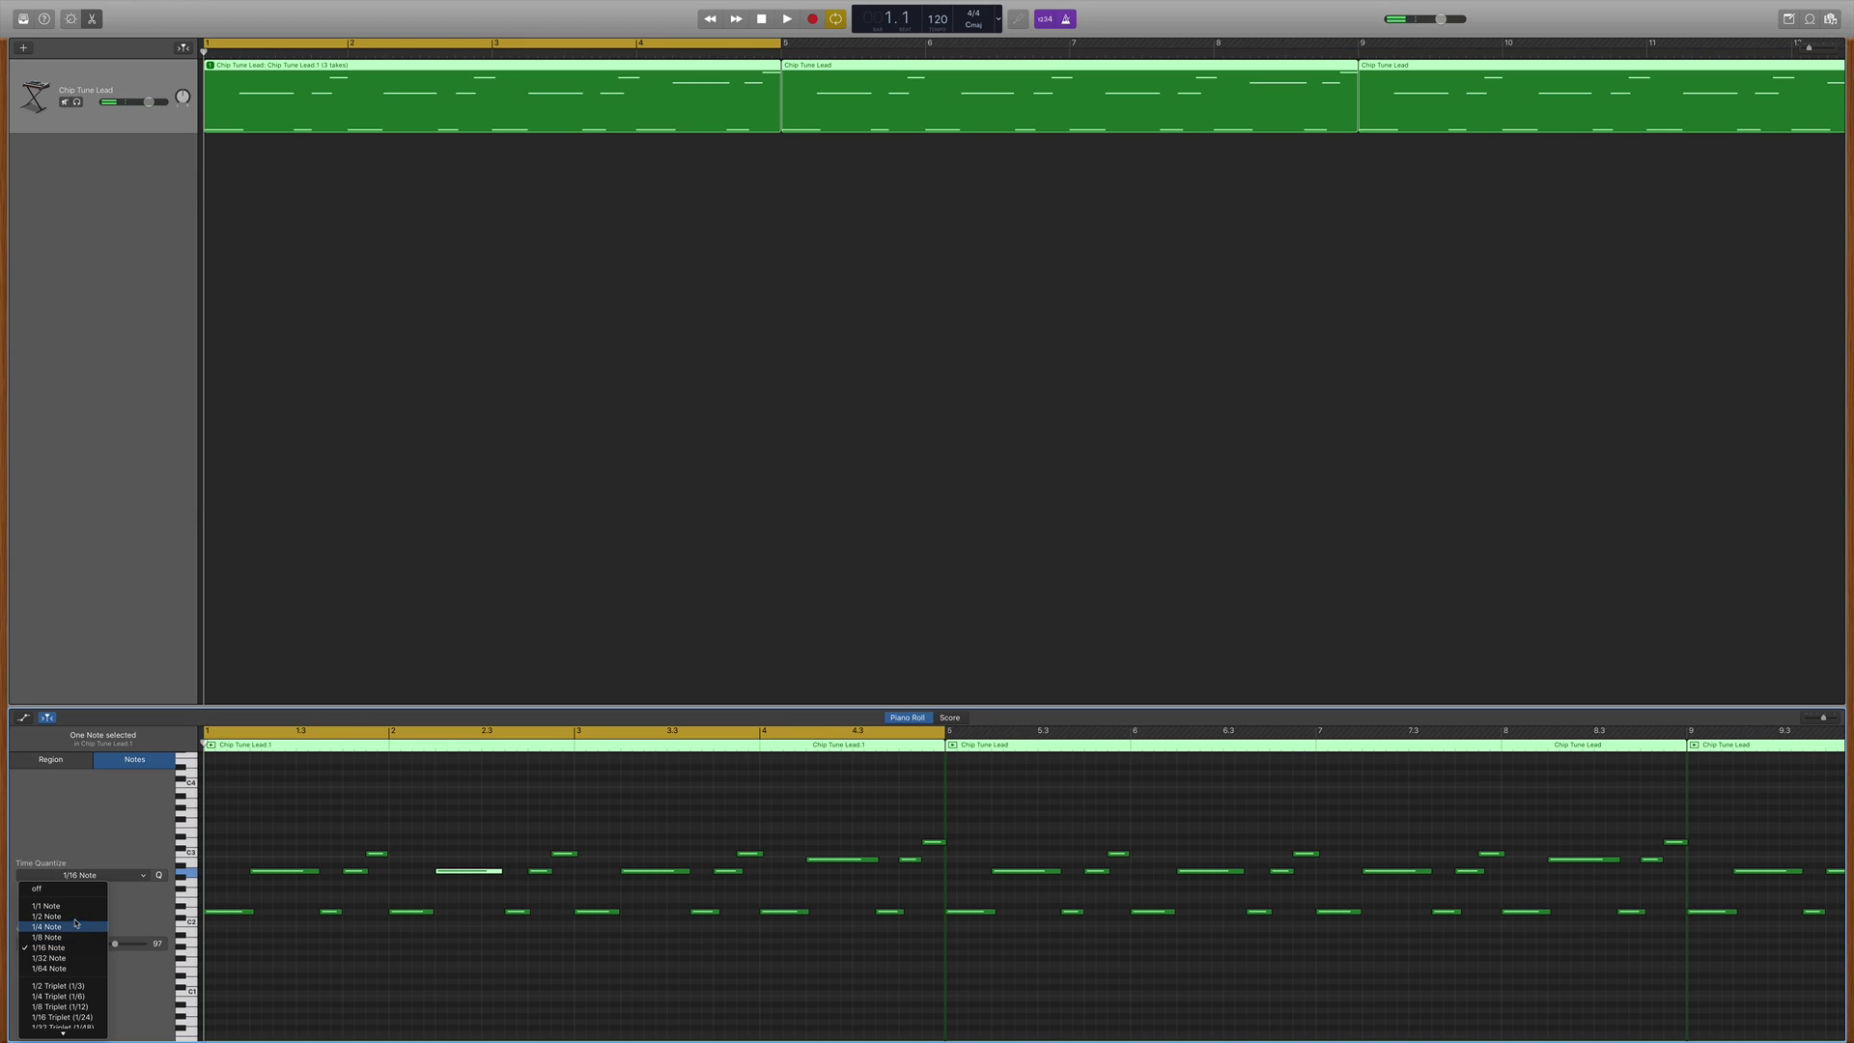
pyautogui.click(76, 917)
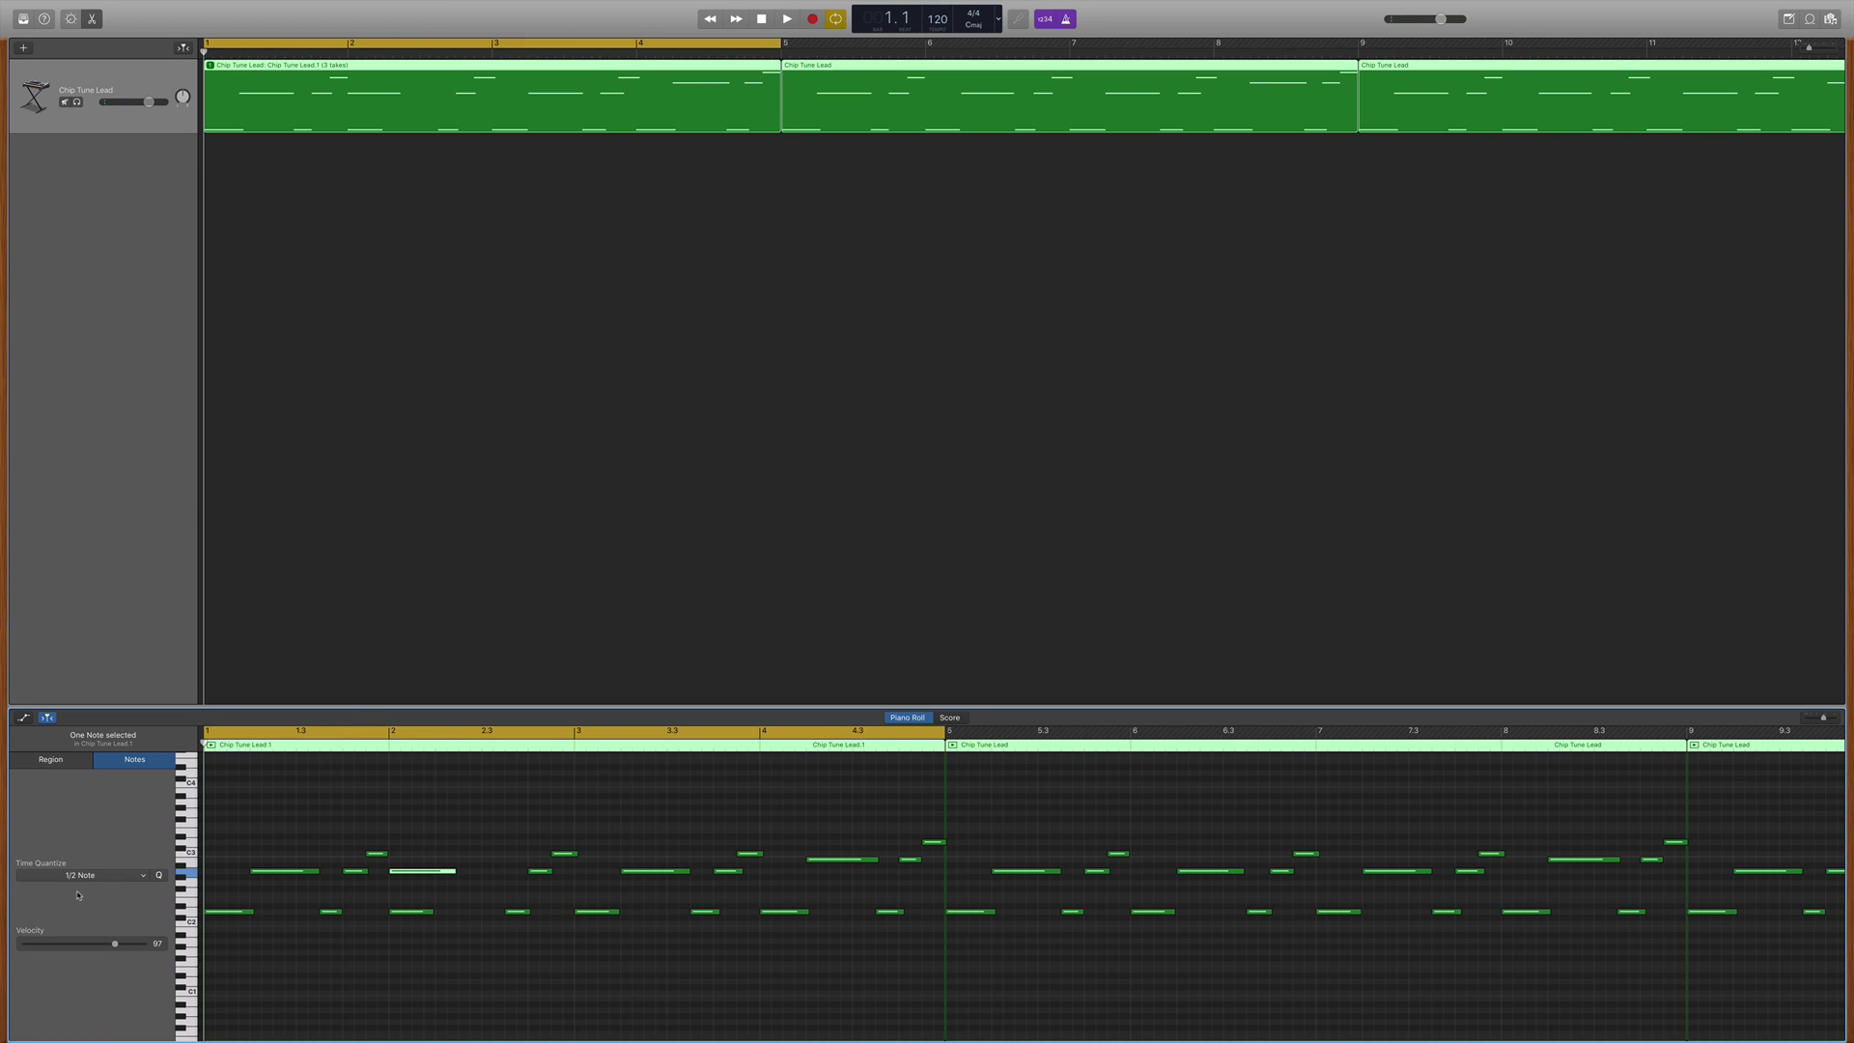
pyautogui.click(82, 877)
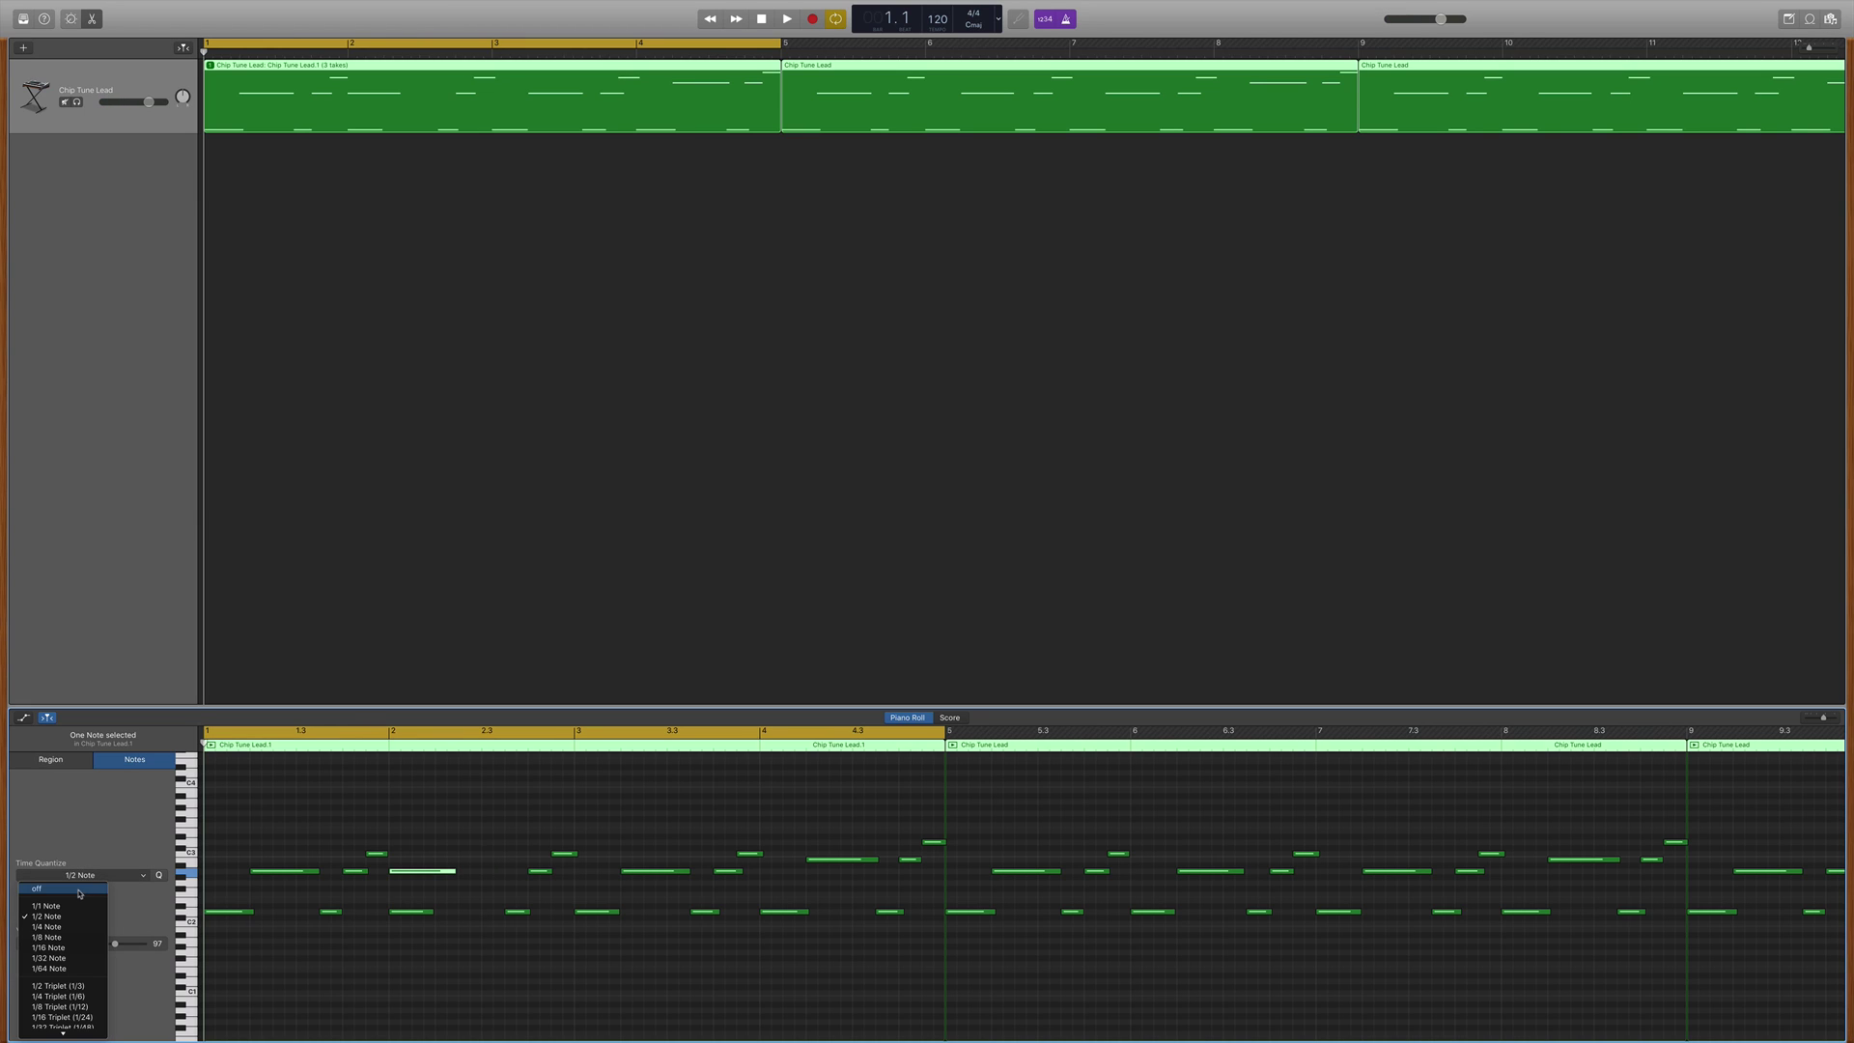
pyautogui.click(75, 948)
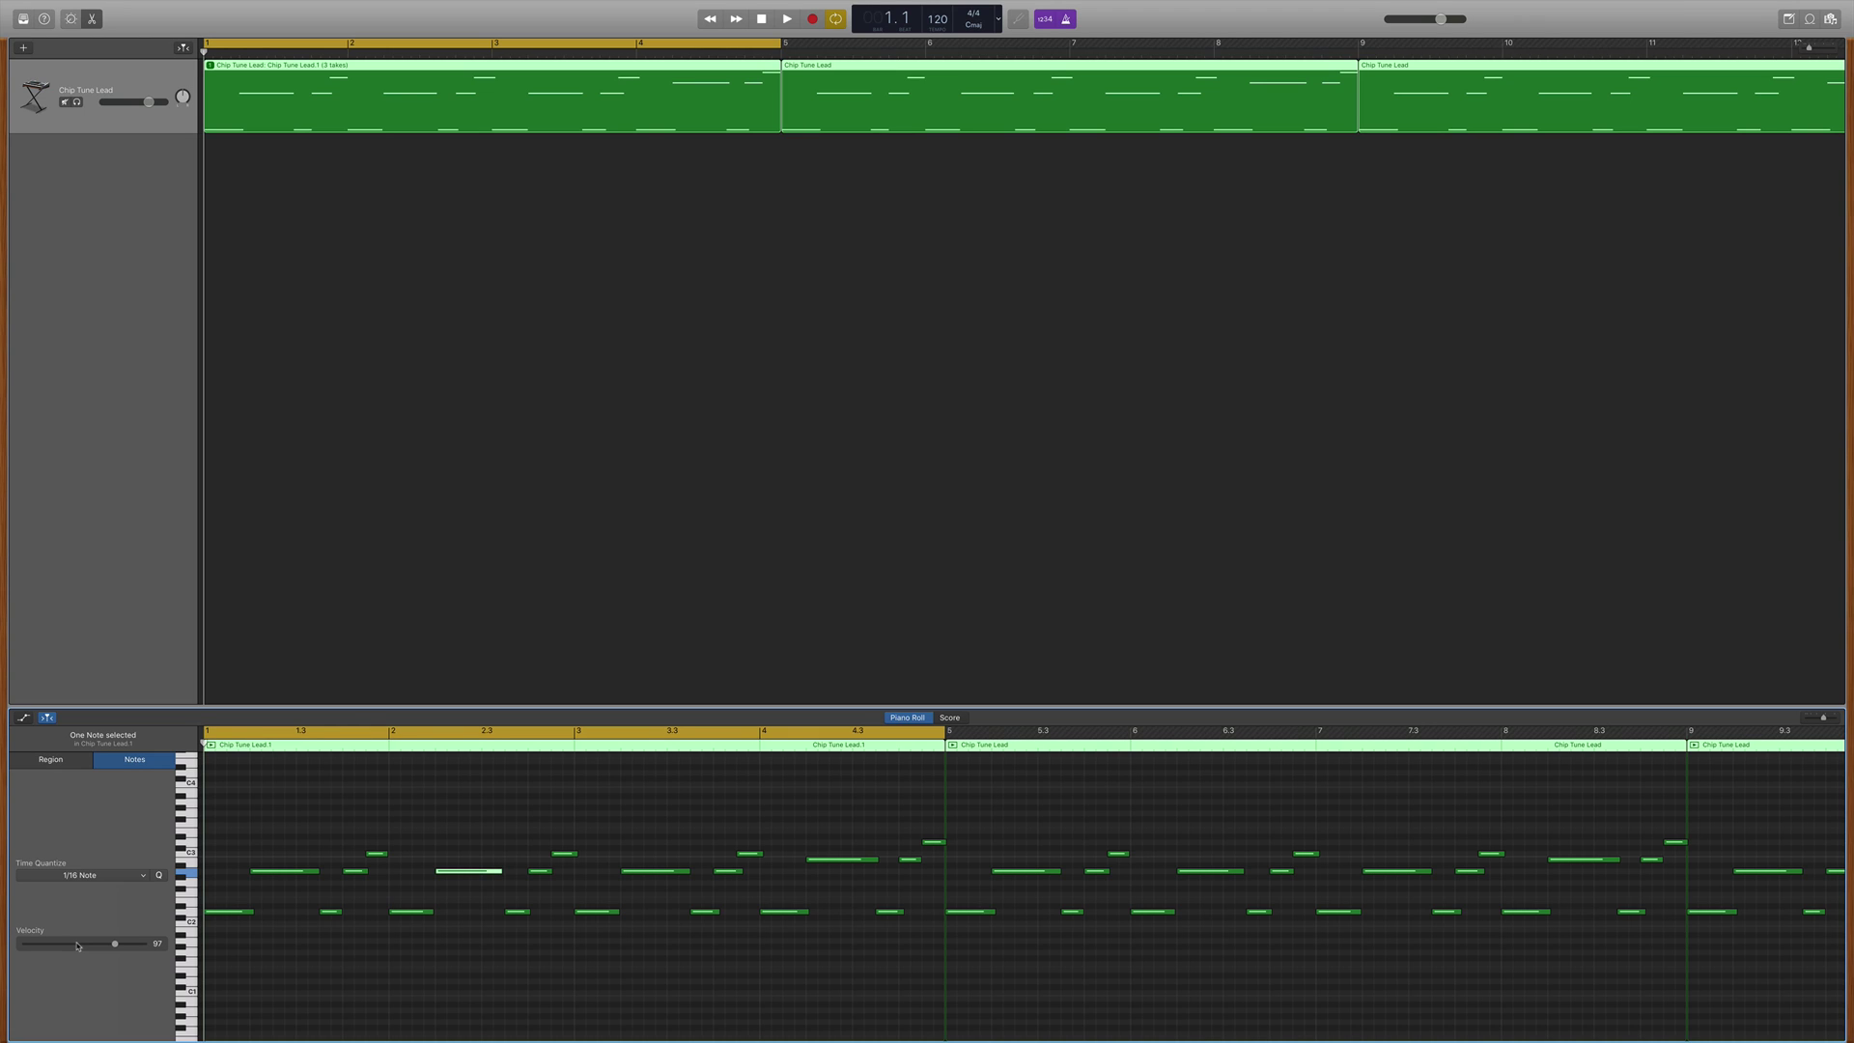
# Play the project to hear the notes, then set the note's Time Quantize to Off
pyautogui.press('space')
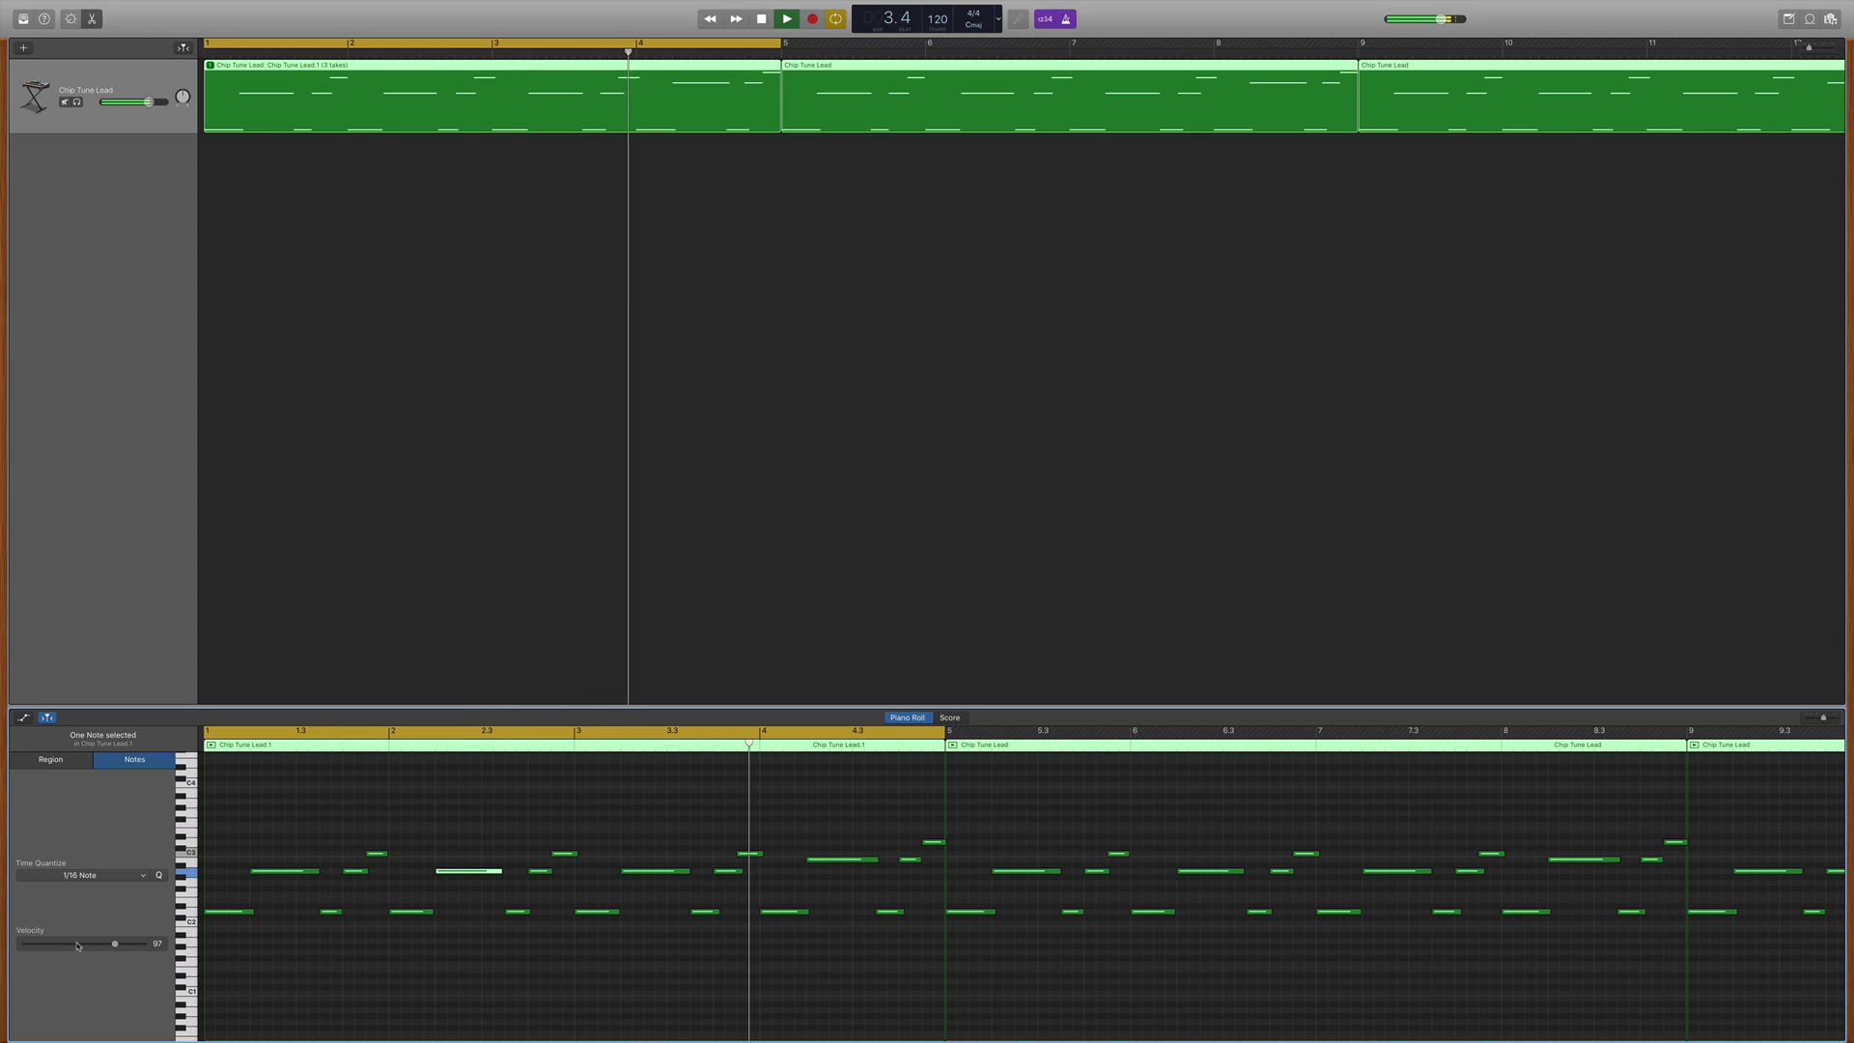
pyautogui.click(77, 874)
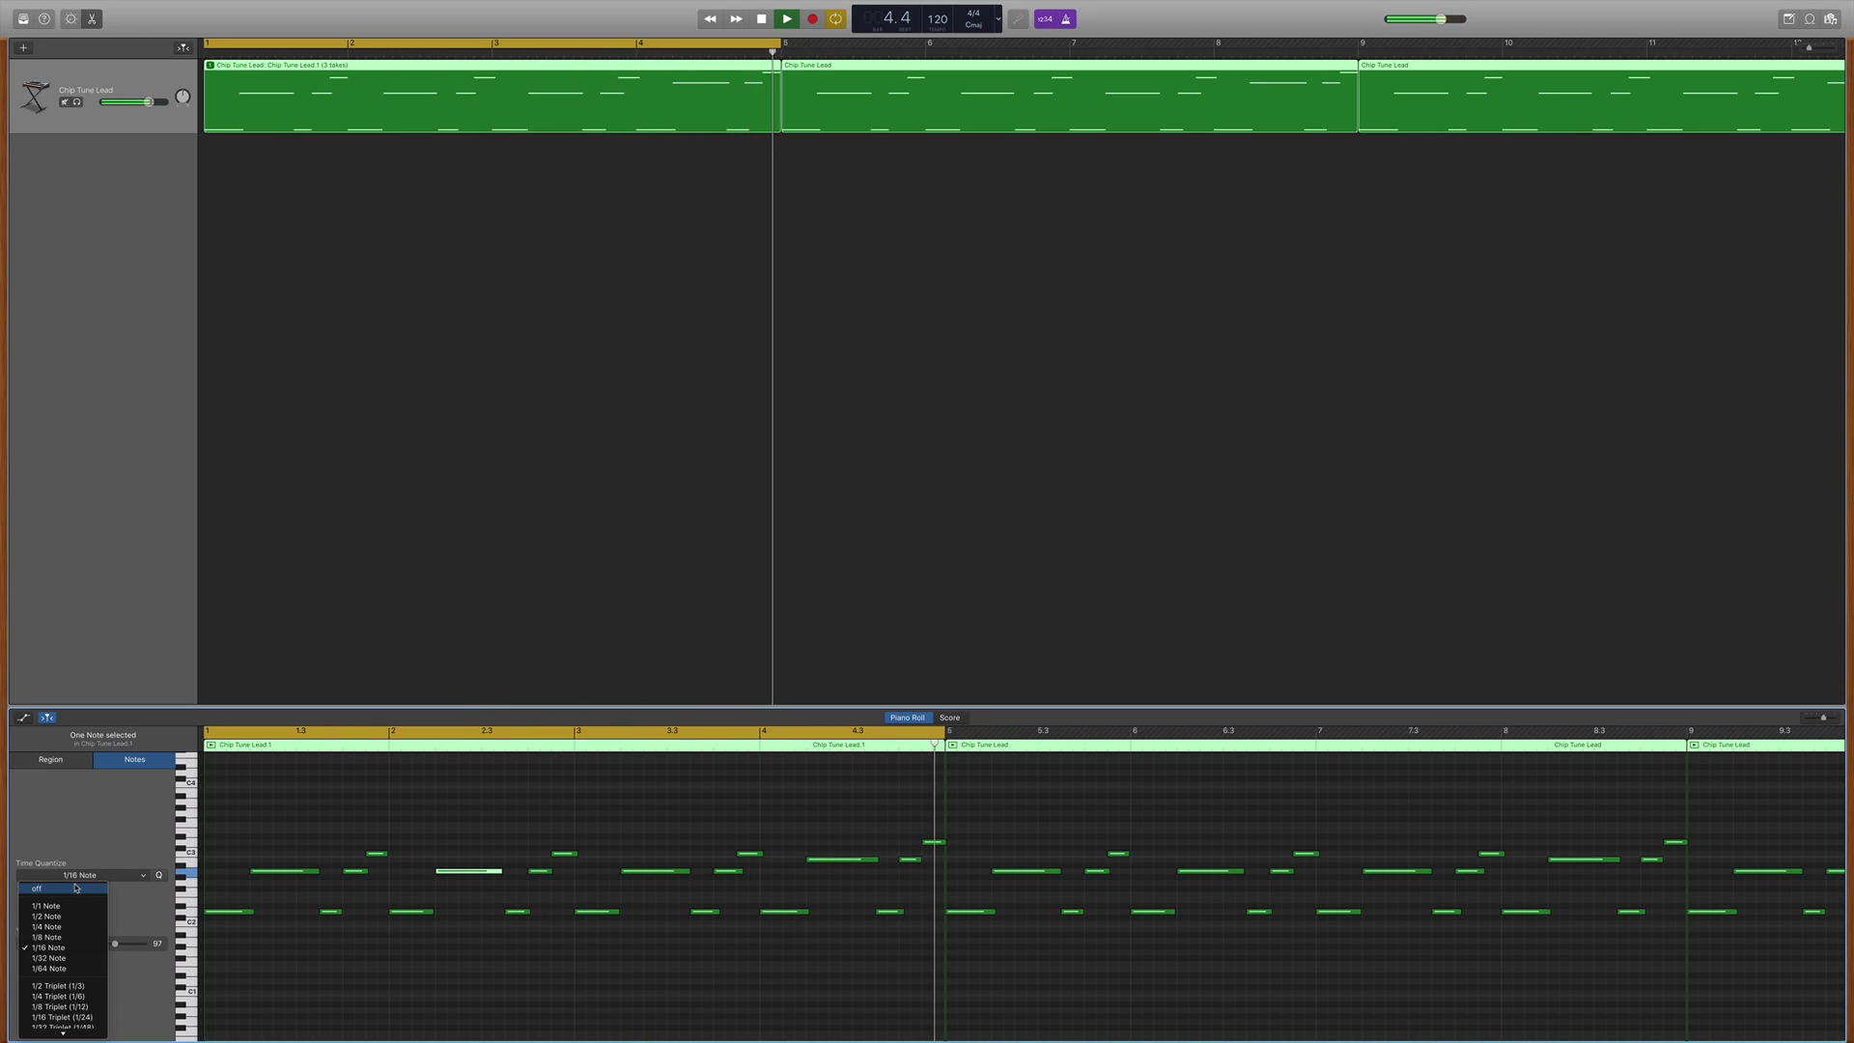
pyautogui.click(75, 887)
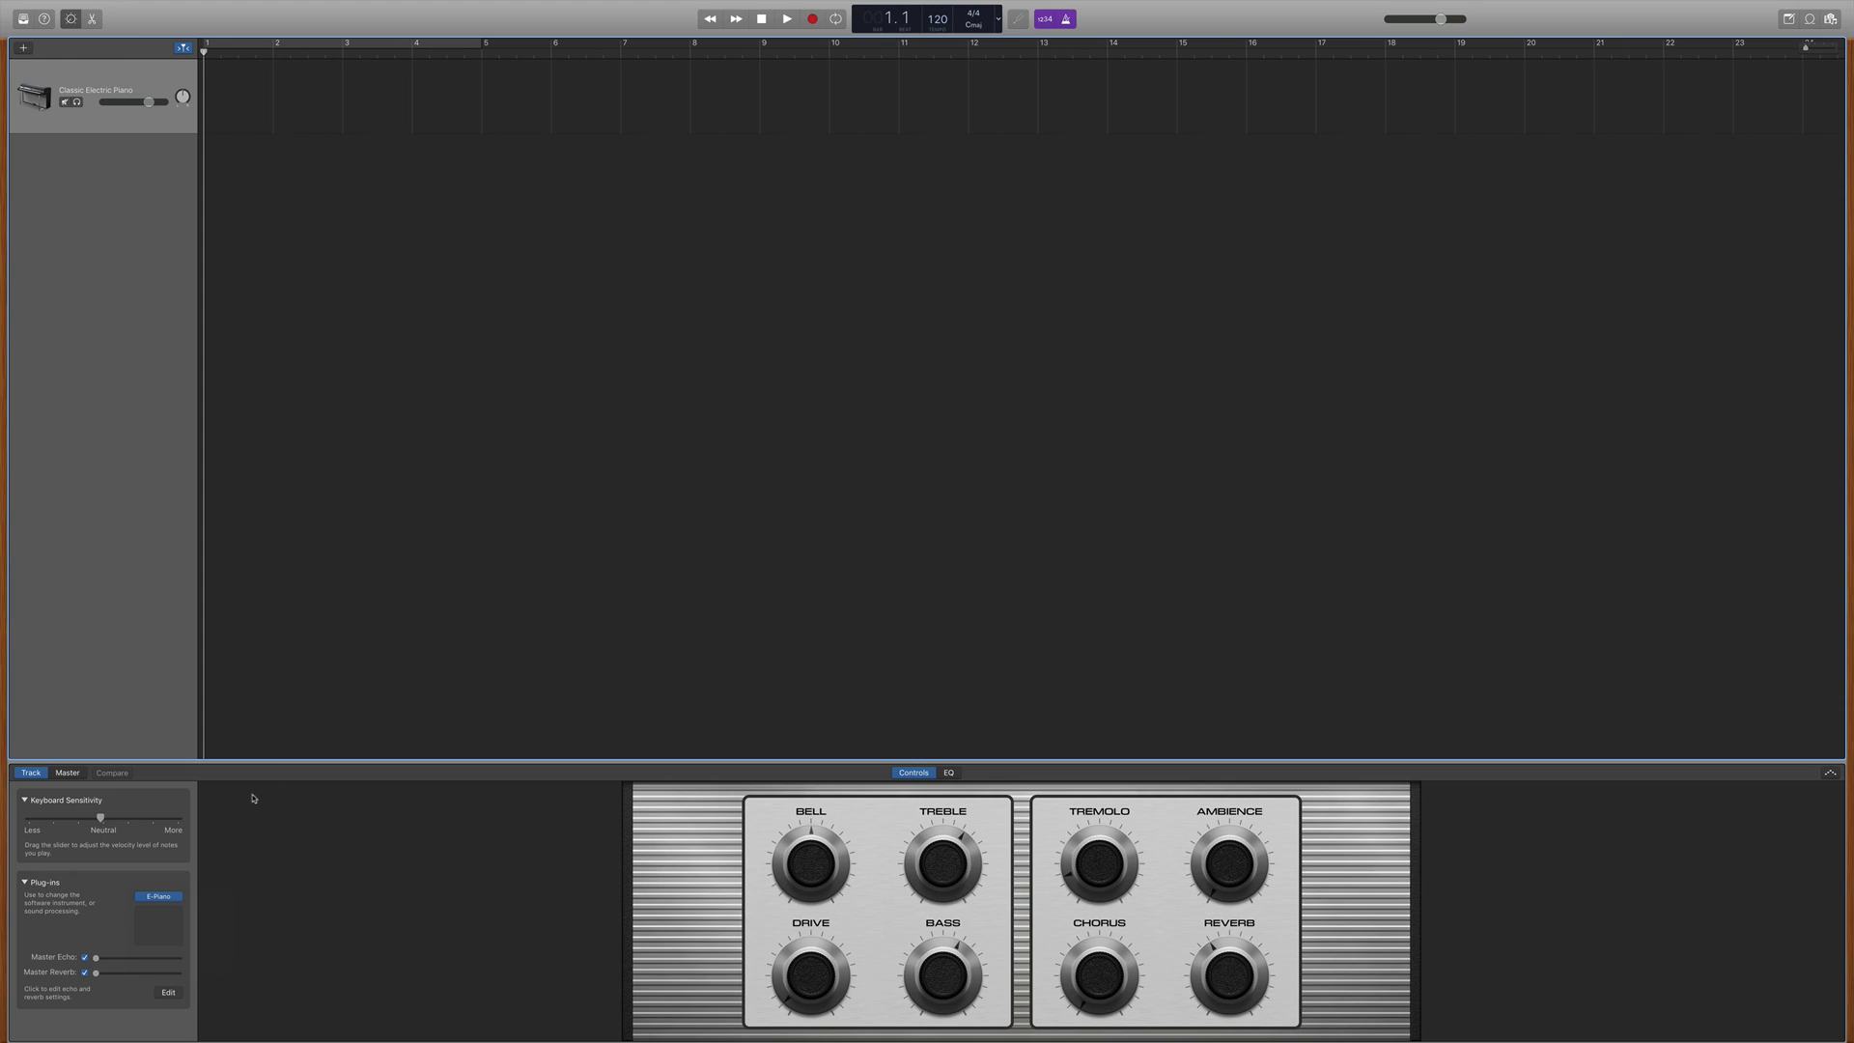
# Swap the E-Piano for Spitfire Audio LABS Stereo, move its window aside and nudge the dynamics slider
pyautogui.moveTo(182, 900)
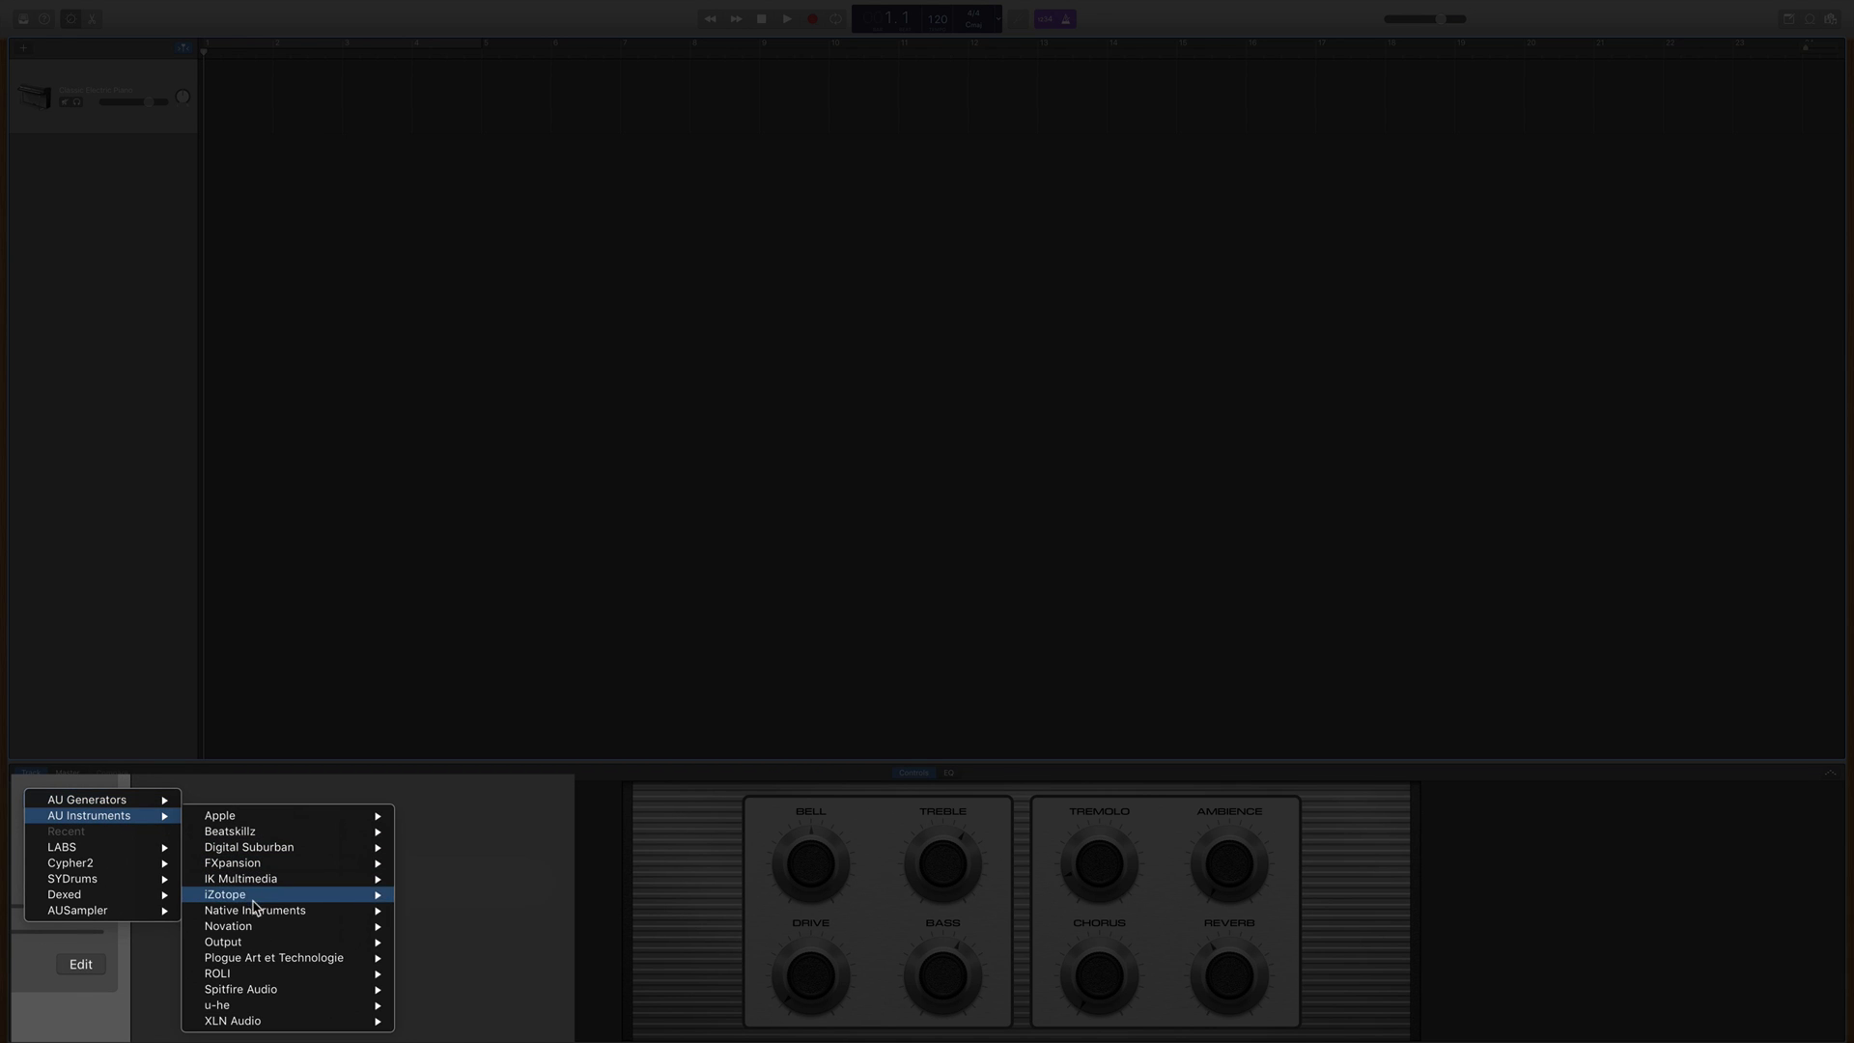
pyautogui.moveTo(260, 992)
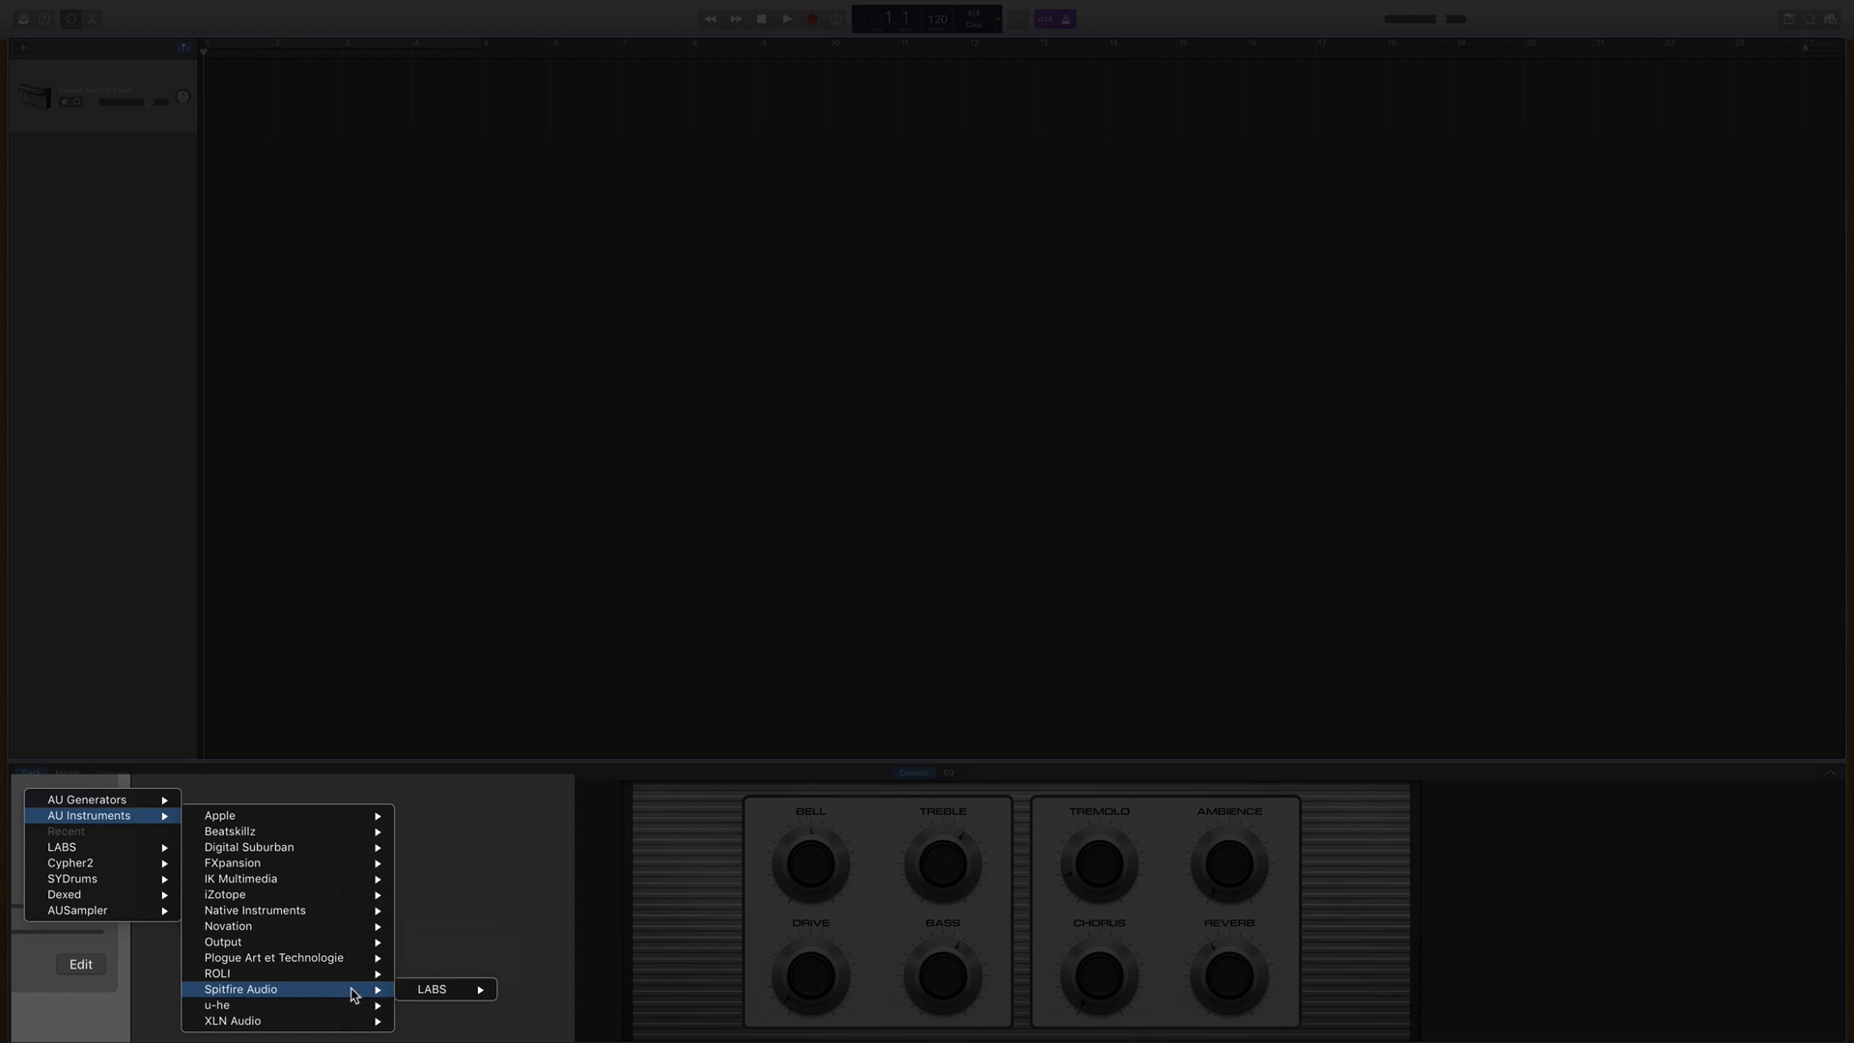
pyautogui.moveTo(446, 999)
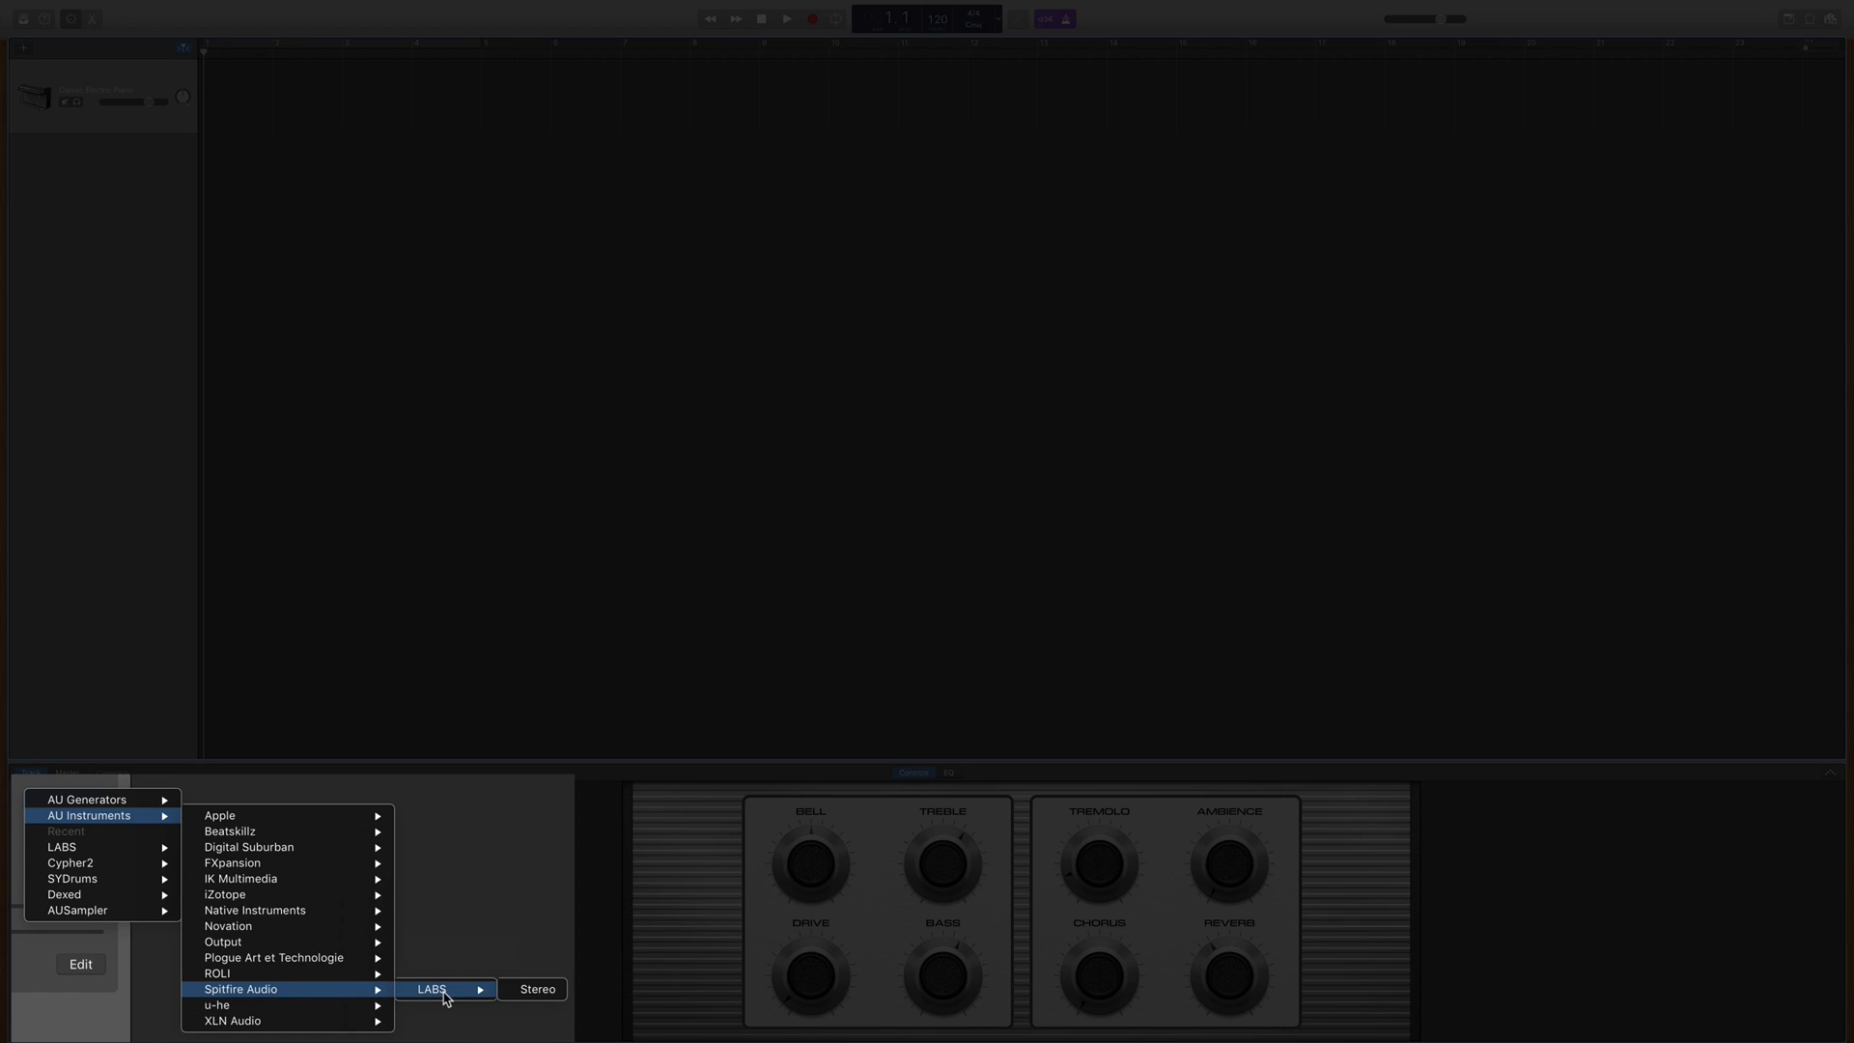
pyautogui.click(522, 994)
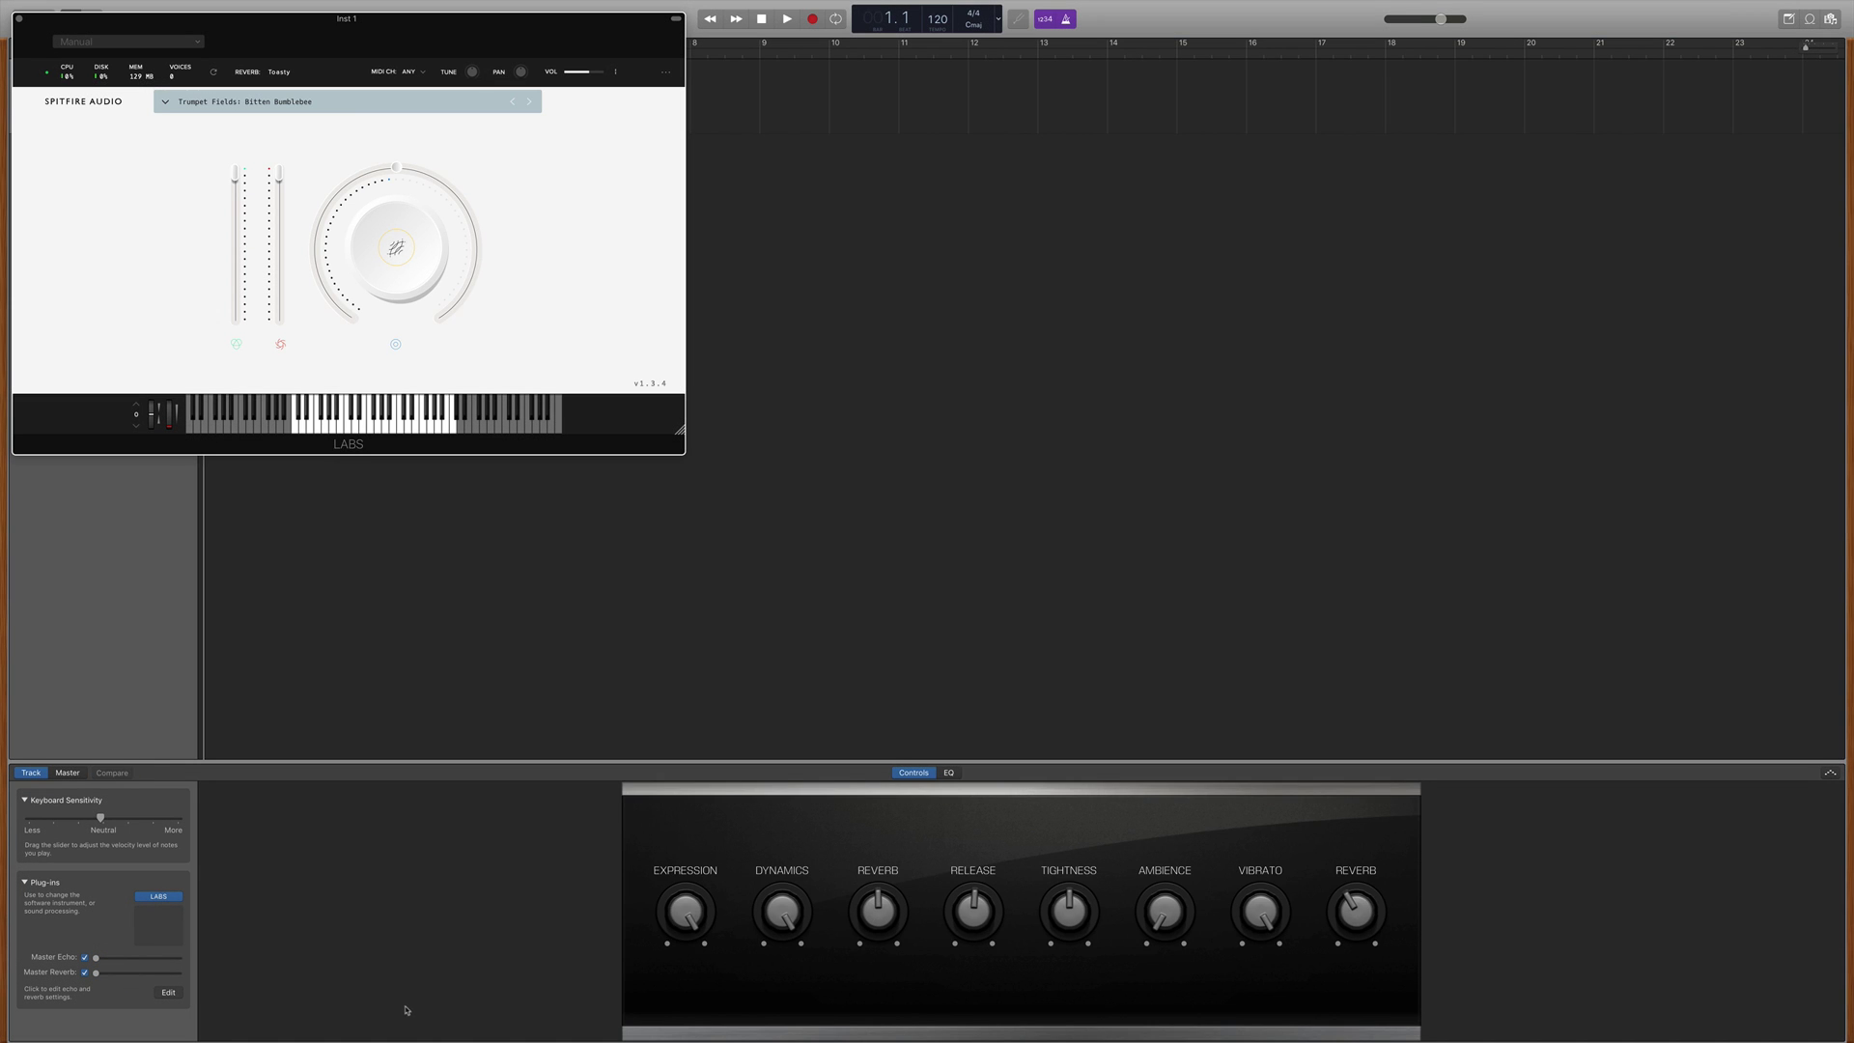
pyautogui.moveTo(380, 20); pyautogui.dragTo(828, 125)
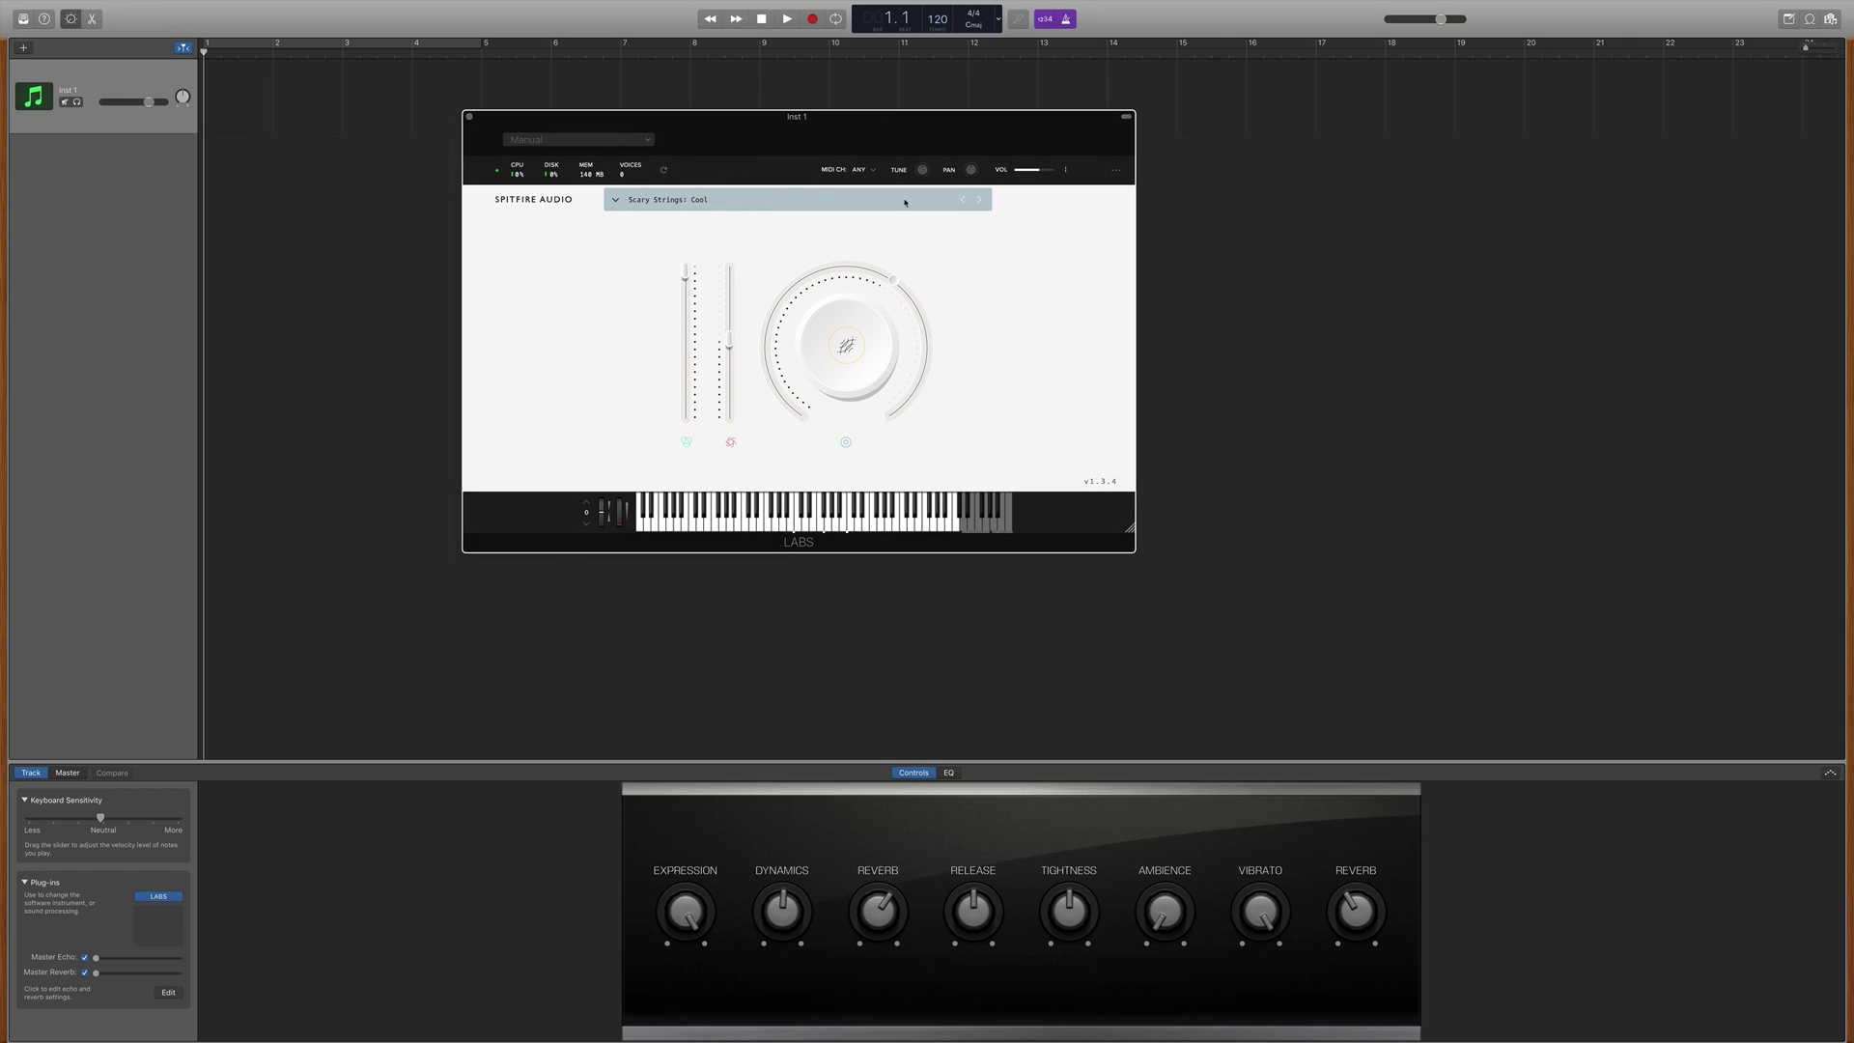
pyautogui.moveTo(685, 277)
pyautogui.mouseDown()
pyautogui.moveTo(685, 371)
pyautogui.moveTo(685, 275)
pyautogui.mouseUp()
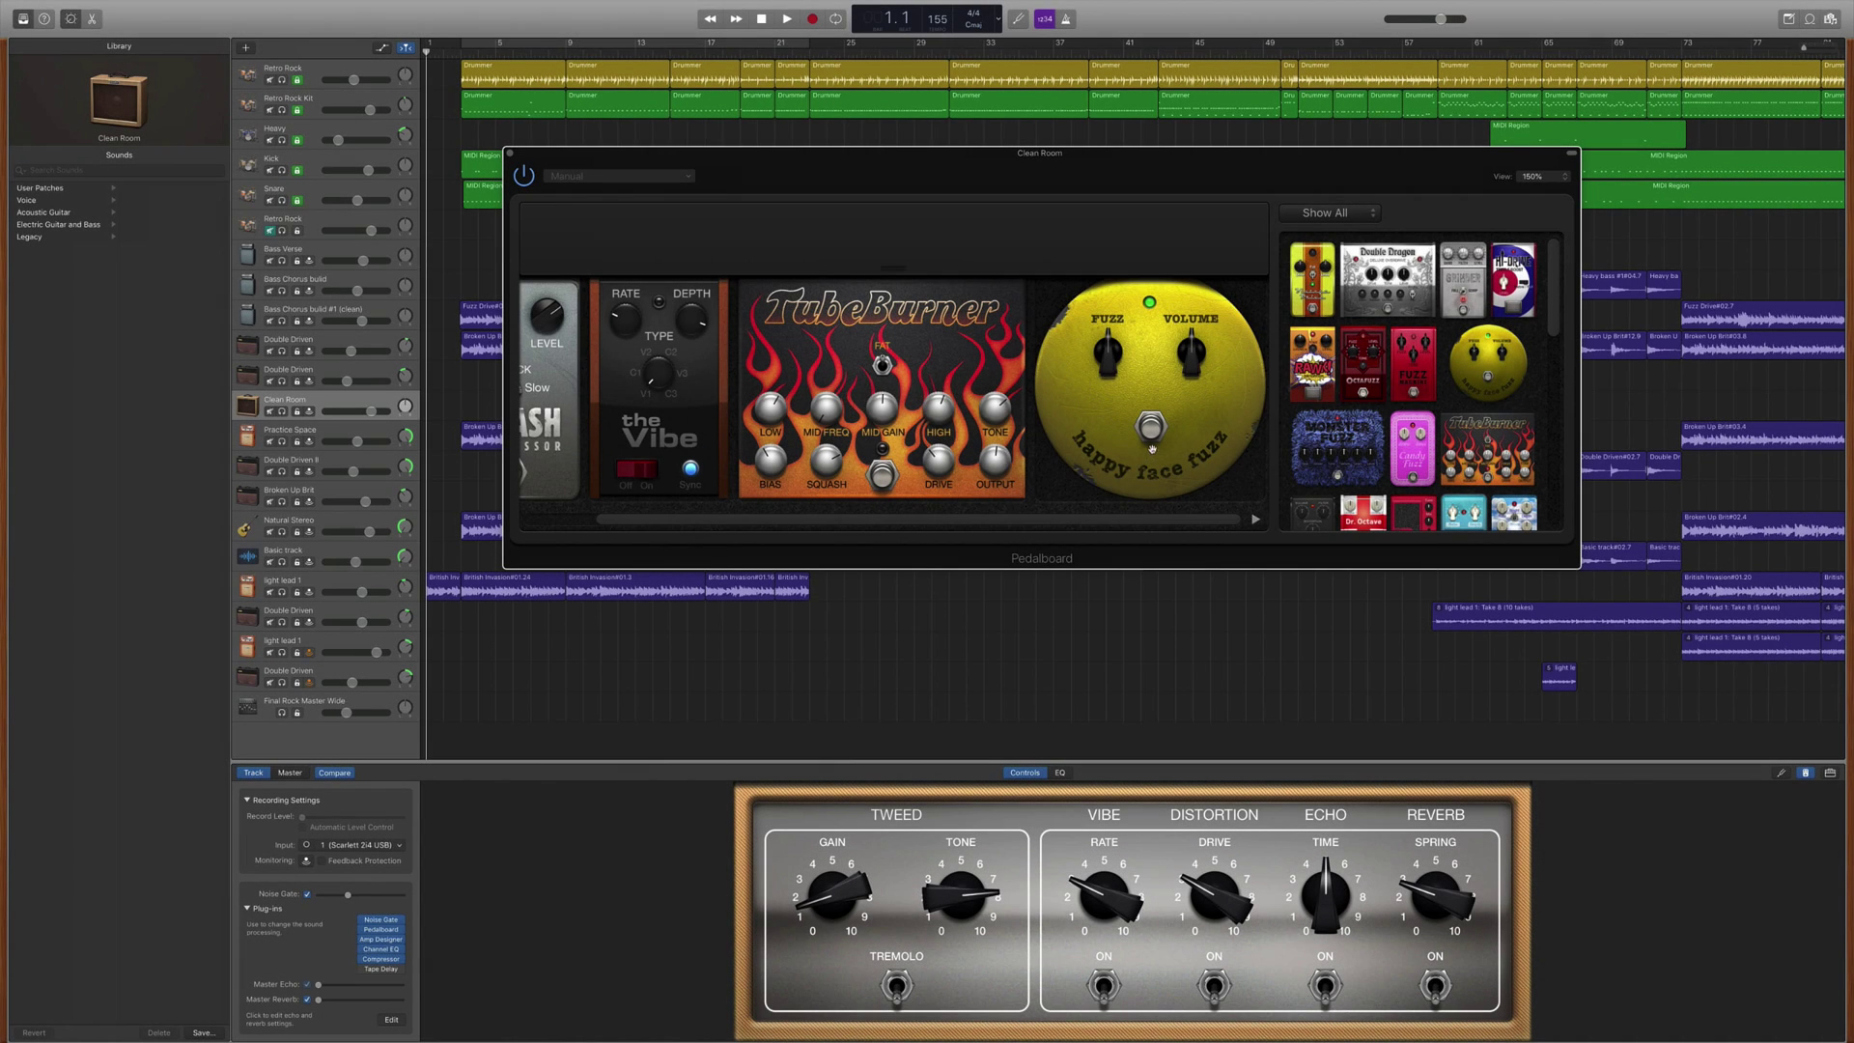
# Toggle the Happy Face Fuzz pedal off and back on, lower its FUZZ and set VOLUME to -18.40 dB
pyautogui.click(1151, 428)
pyautogui.click(1151, 425)
pyautogui.click(1151, 426)
pyautogui.click(1151, 426)
pyautogui.moveTo(1107, 350); pyautogui.dragTo(1107, 377)
pyautogui.moveTo(1193, 350); pyautogui.dragTo(1196, 345)
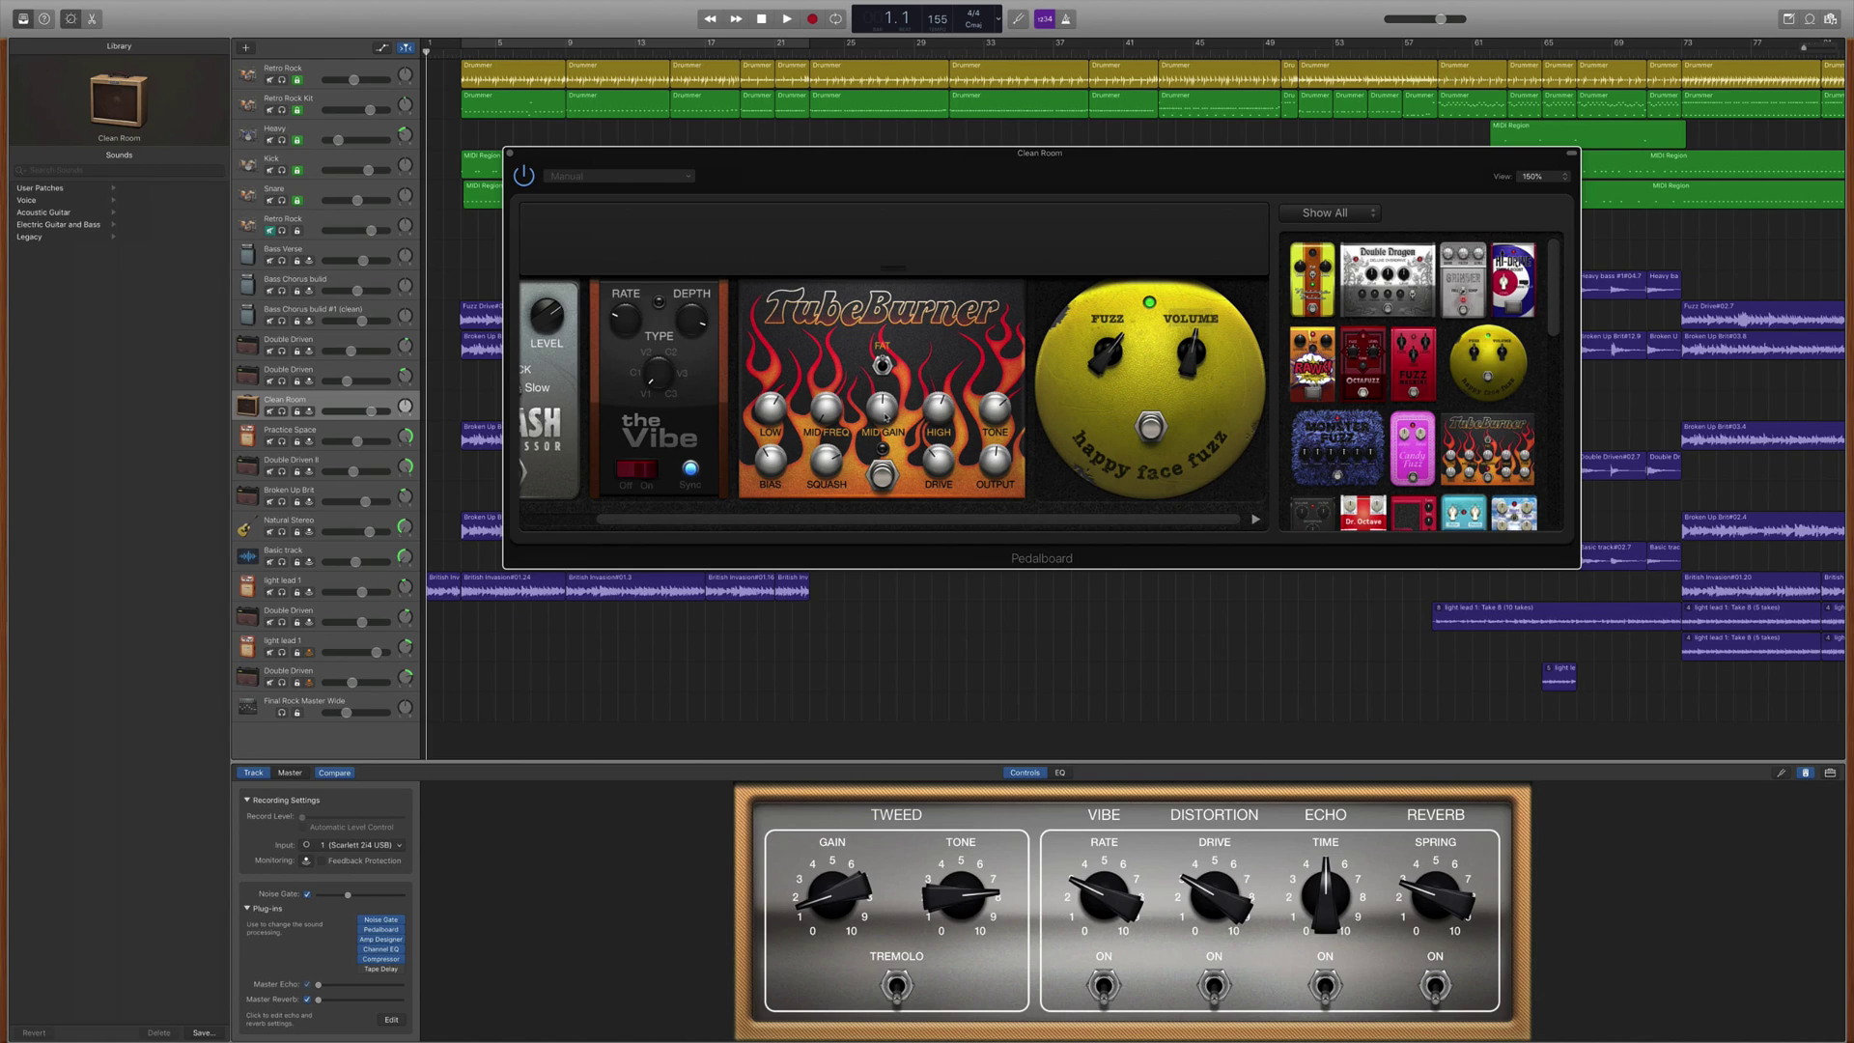